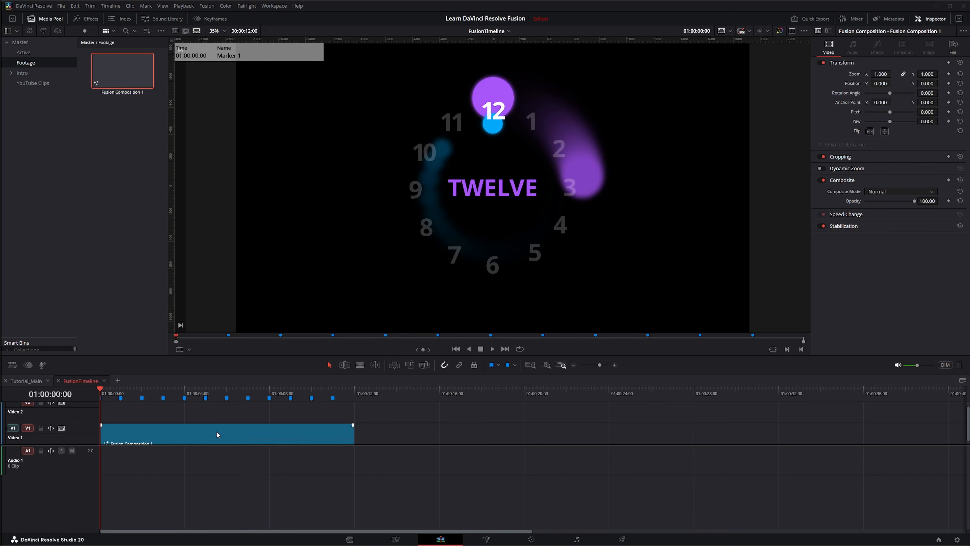
Step: Delete Fusion Composition 1 from both the timeline and the Footage bin, and remove all timeline markers
left_click(216, 432)
key("Delete")
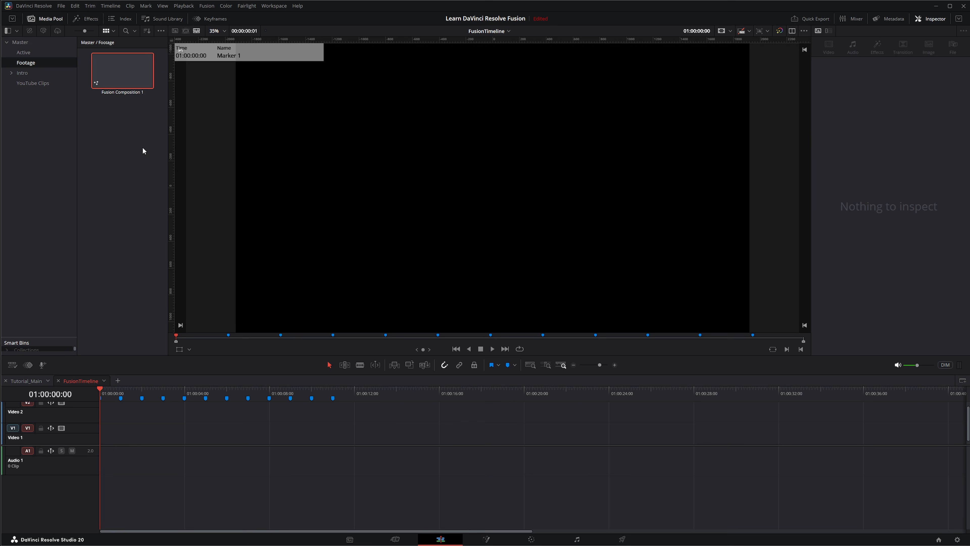
left_click(119, 72)
key("Delete")
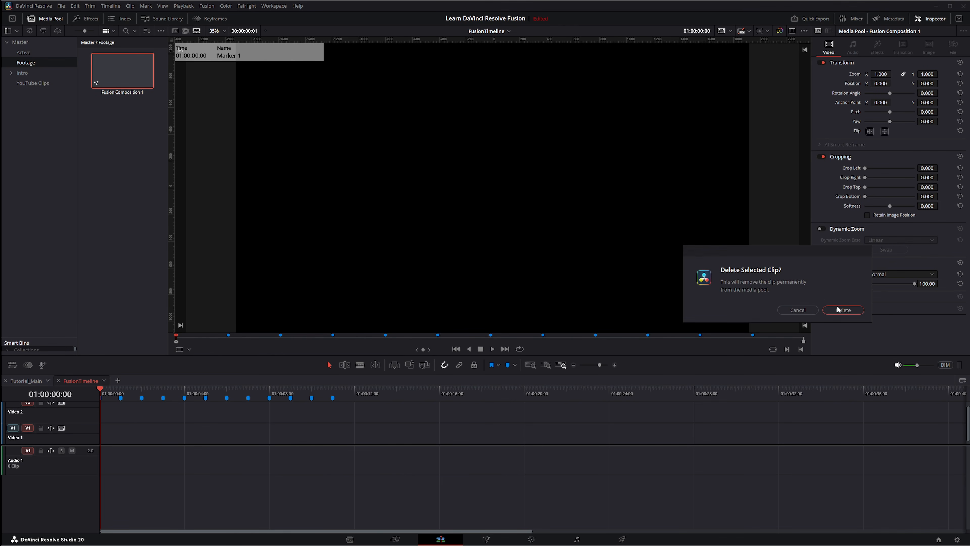
left_click(840, 312)
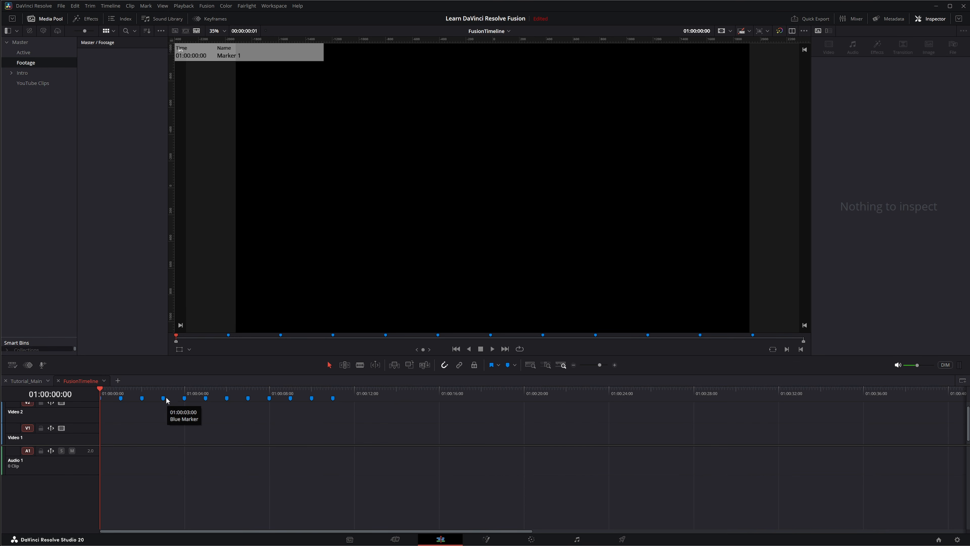
right_click(171, 401)
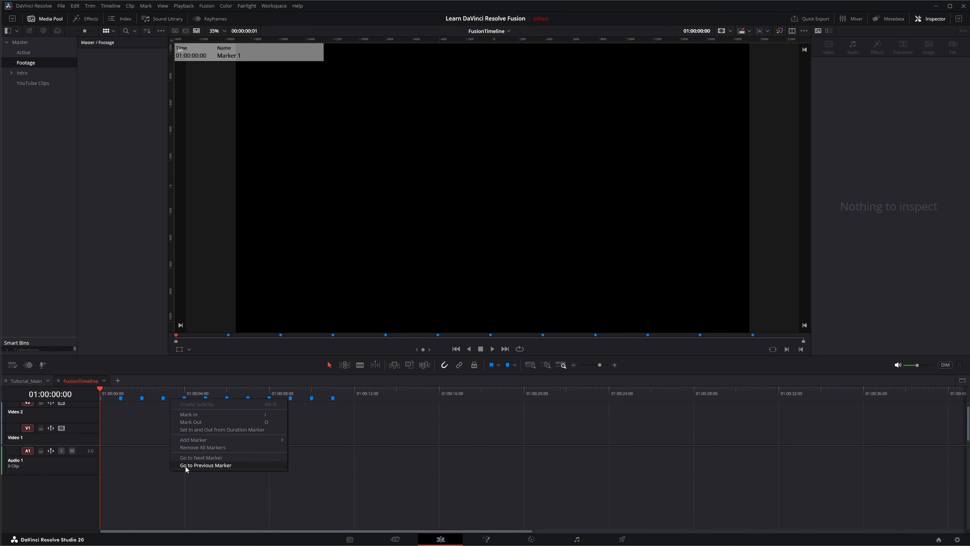
left_click(209, 447)
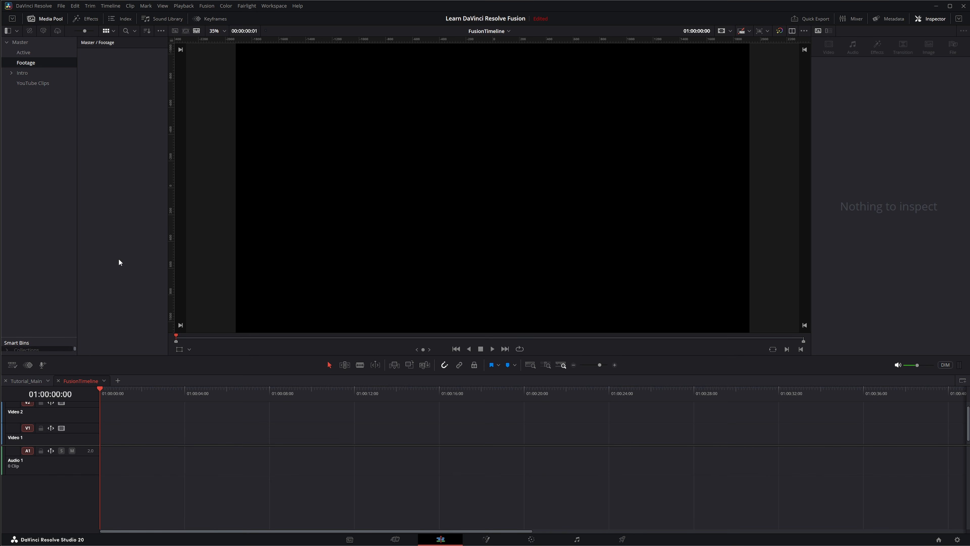
Step: Create a Fusion composition in the Footage bin with a duration of 00:00:12:00 and place it at the start of the Video 1 track
right_click(99, 93)
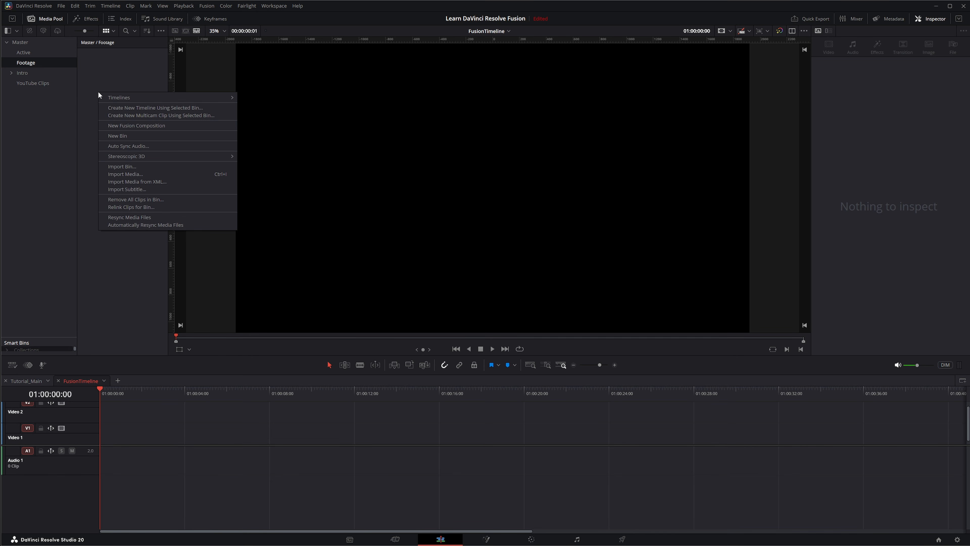
left_click(135, 123)
left_click_drag(966, 231, 419, 206)
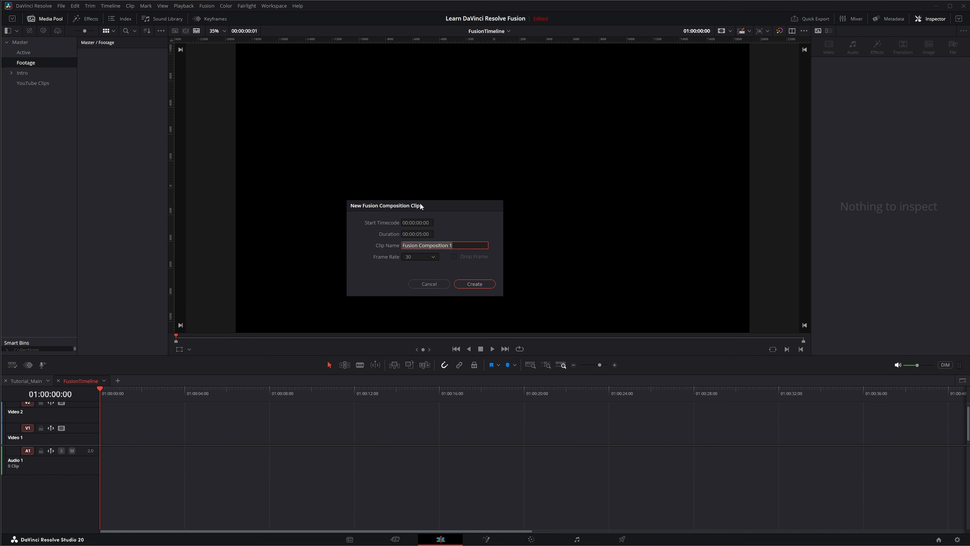
left_click(416, 233)
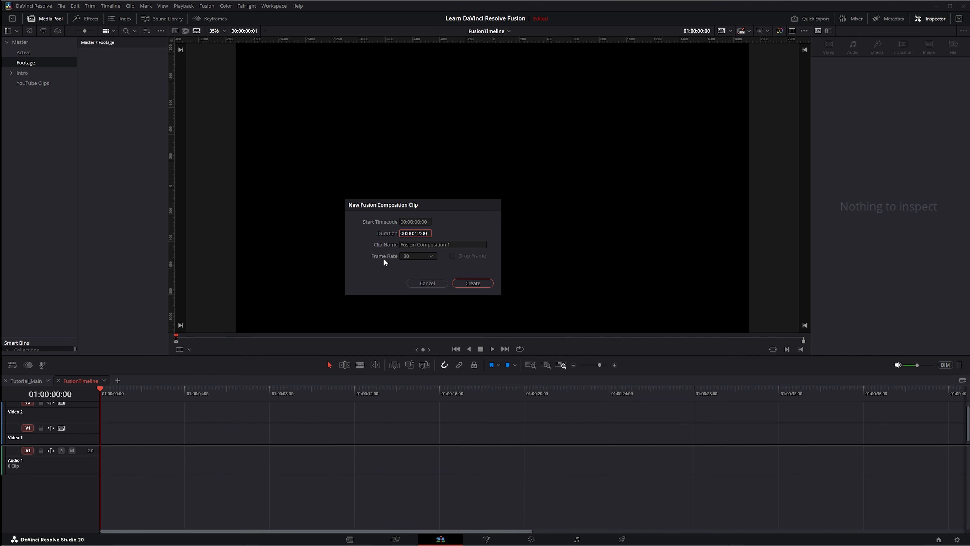
left_click(476, 284)
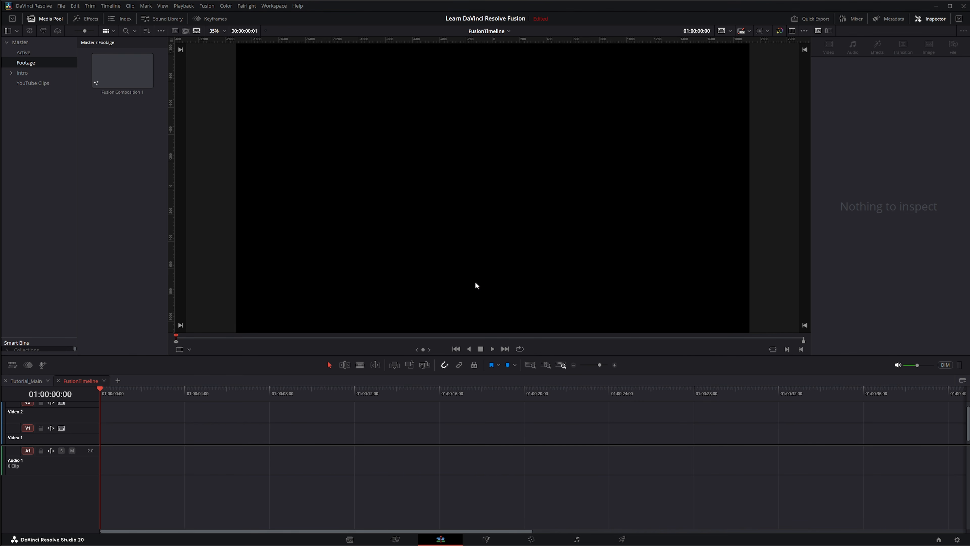
left_click_drag(113, 68, 95, 441)
Step: Open the composition on the Fusion page, add a Background node and connect its output to MediaOut1
left_click(486, 538)
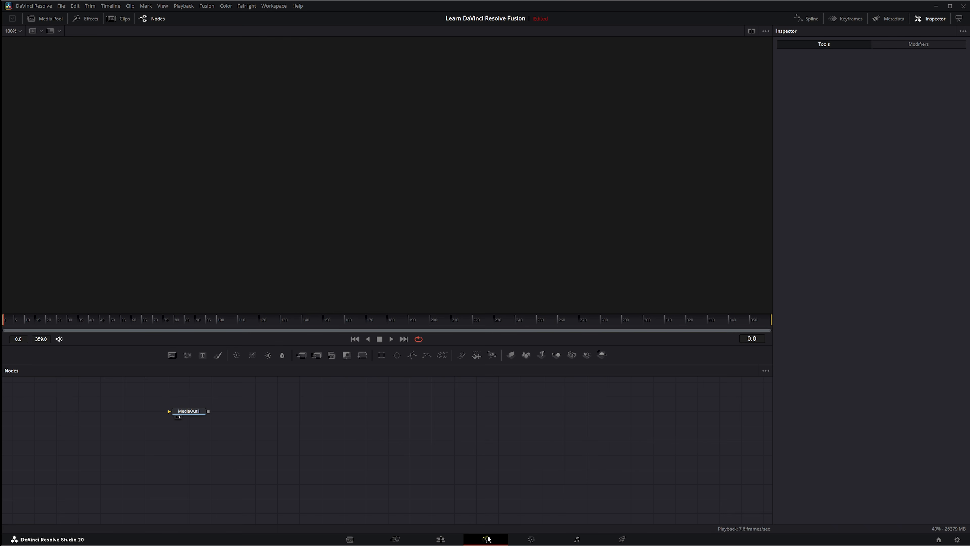
left_click_drag(285, 444, 419, 453)
left_click_drag(188, 356, 164, 399)
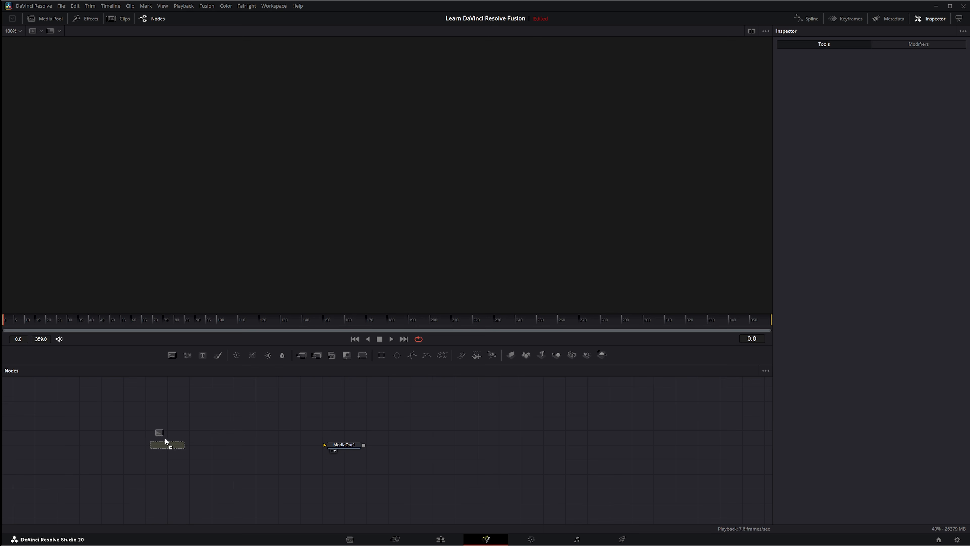
left_click_drag(166, 442, 318, 449)
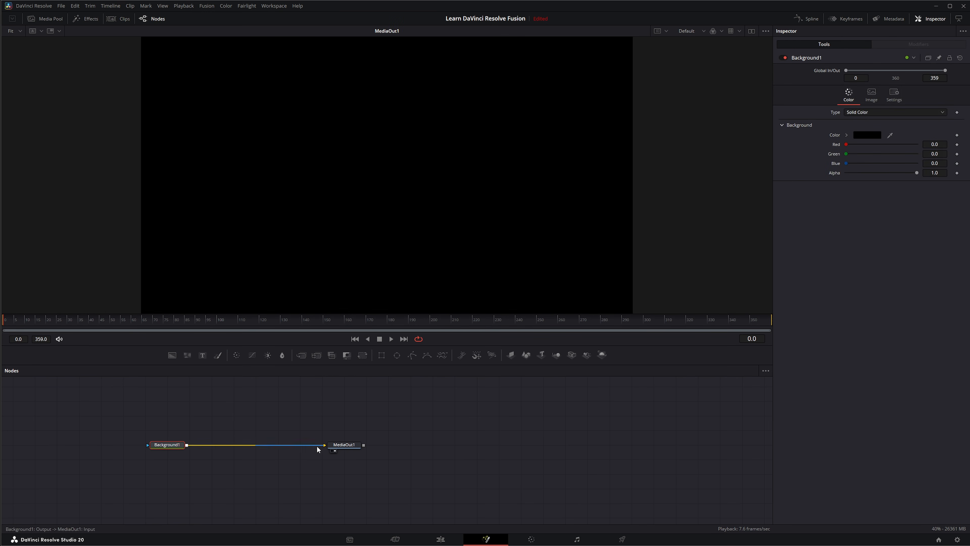
left_click(331, 412)
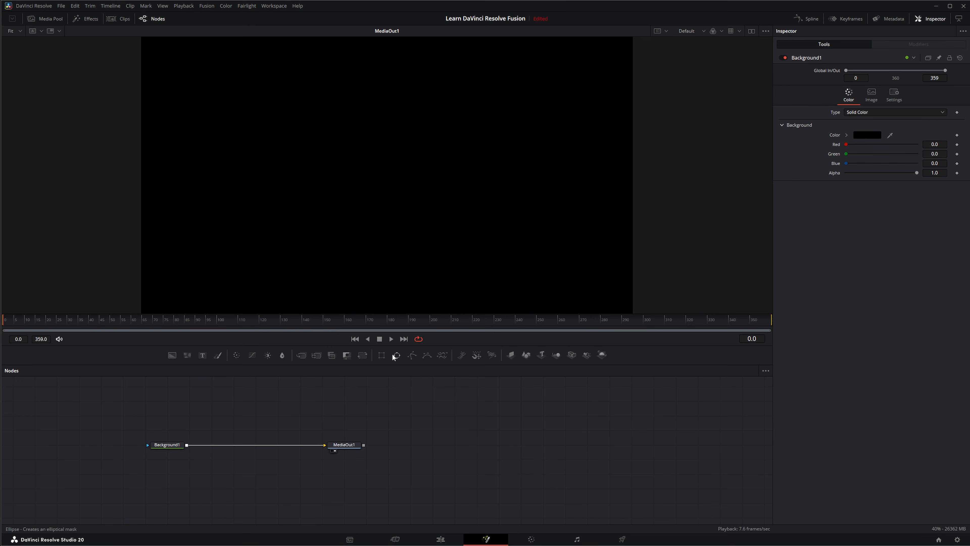
Step: Replace a trial Ellipse mask node with an unconnected Polygon mask node above the Background and MediaOut1 row
left_click_drag(397, 356, 335, 388)
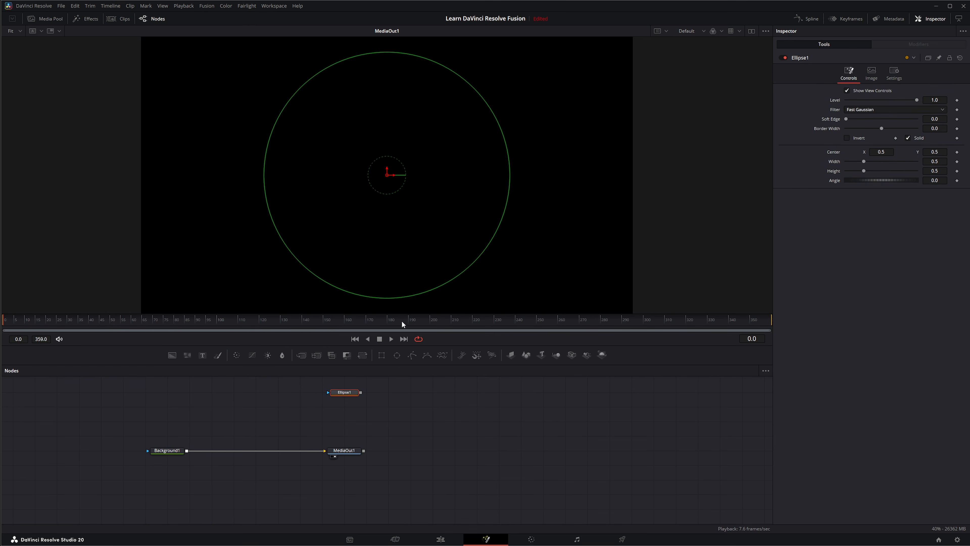
key("Delete")
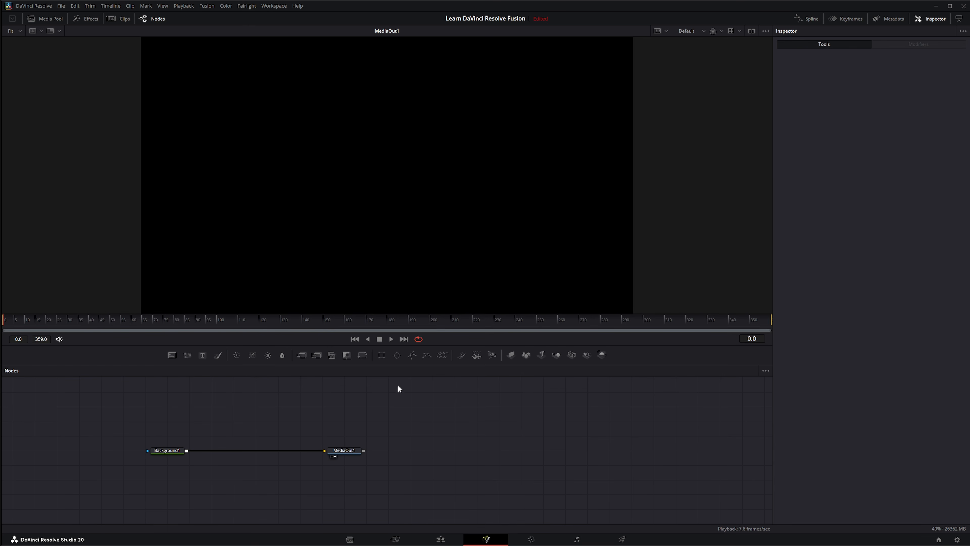
left_click_drag(421, 358, 388, 399)
left_click_drag(288, 405, 288, 406)
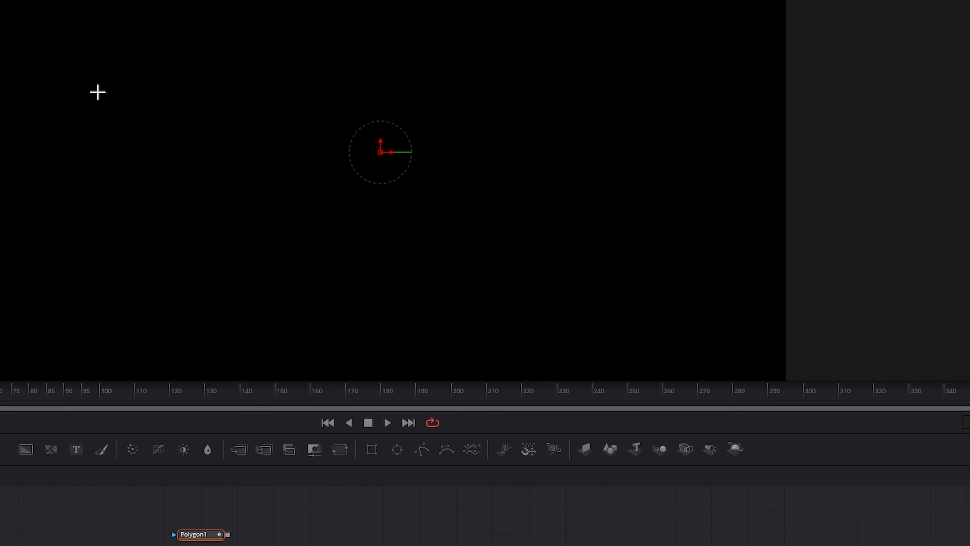
Step: Create an ellipse as the first Polygon mask's polyline, with width 0.25, height 0.25 and clockwise orientation
right_click(381, 152)
mouse_move(440, 393)
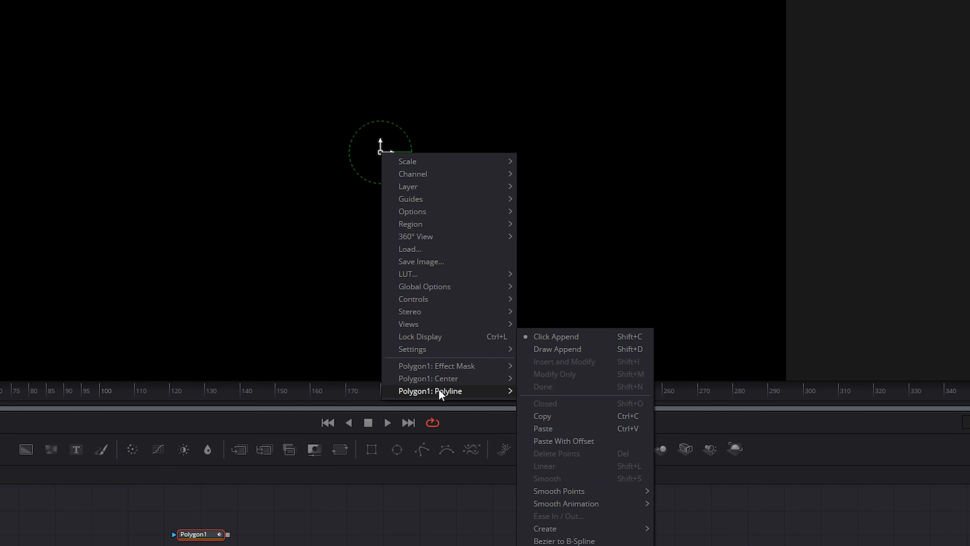
mouse_move(576, 533)
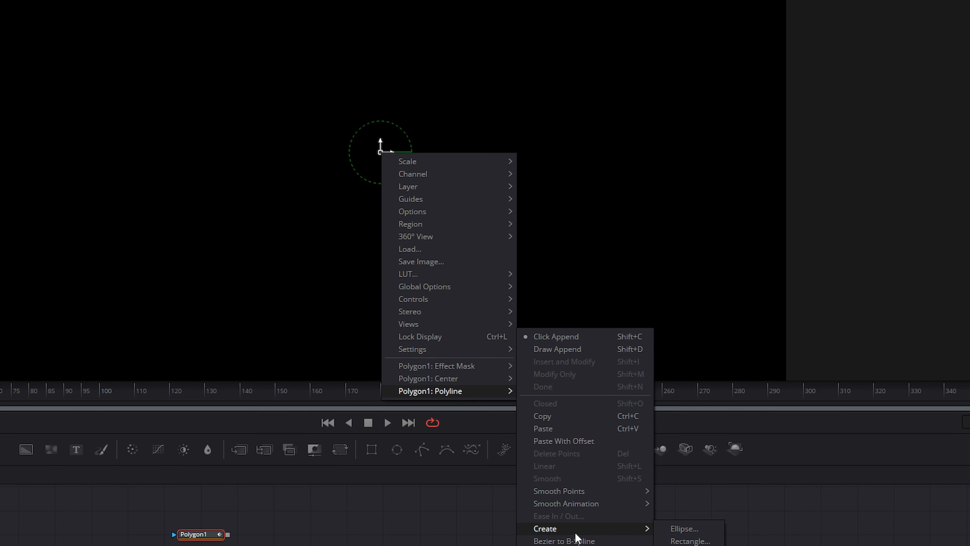
left_click(687, 529)
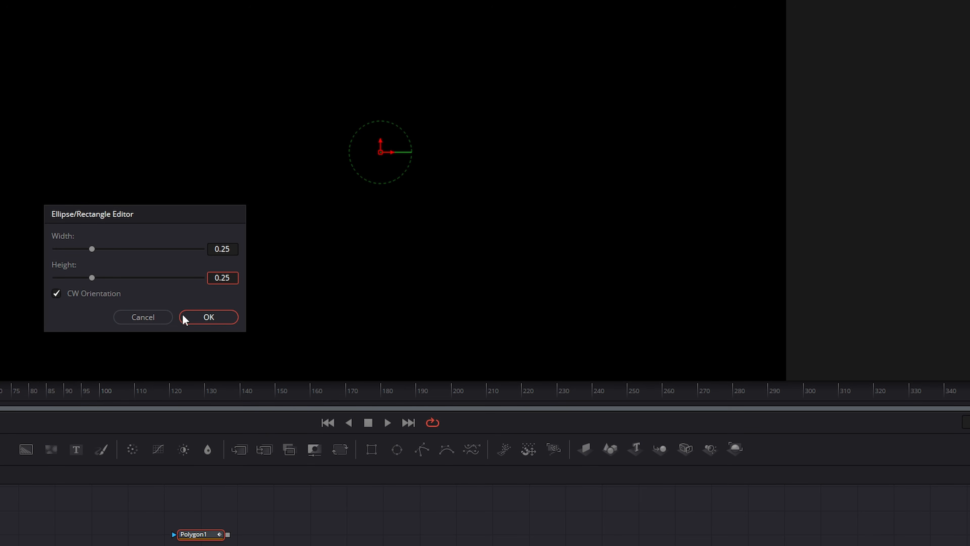
left_click(218, 318)
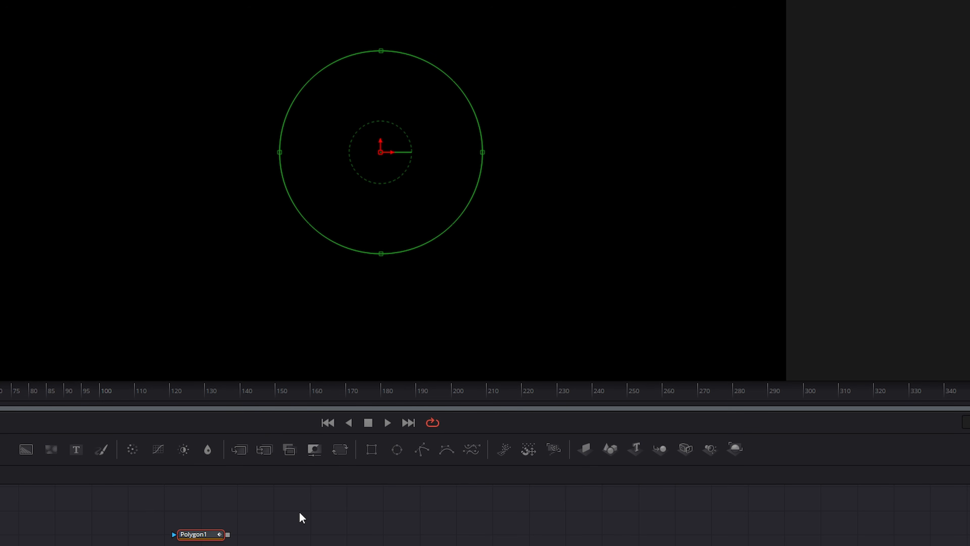
left_click(356, 517)
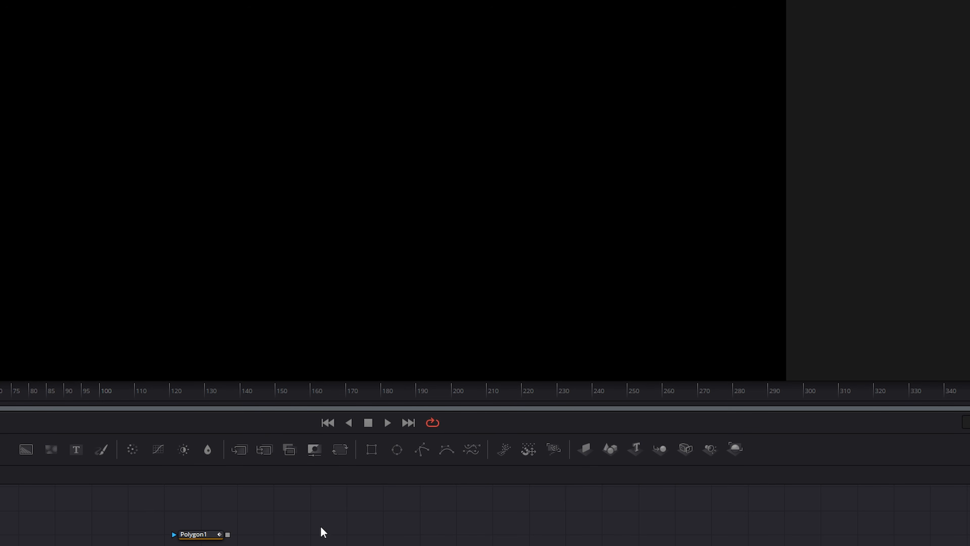
left_click(396, 450)
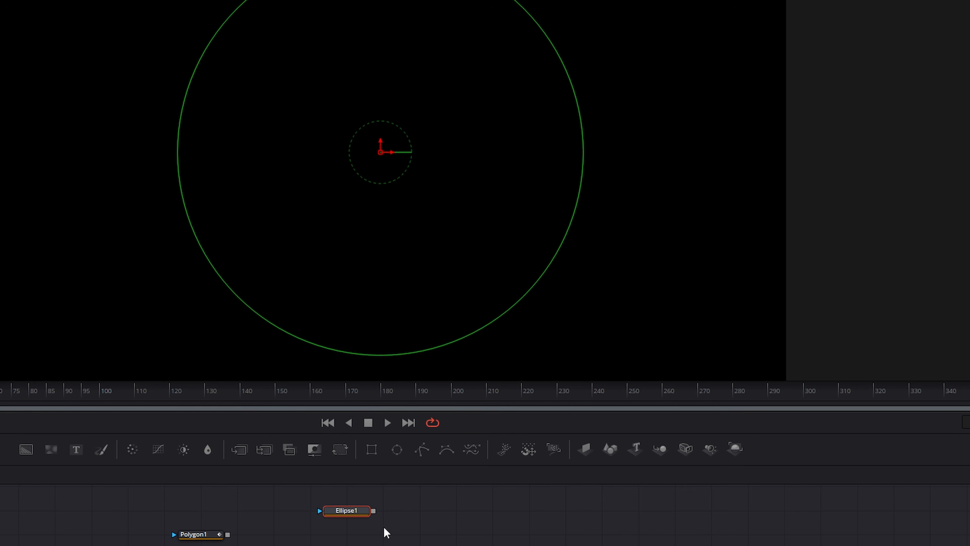
left_click_drag(295, 511, 394, 502)
key("Delete")
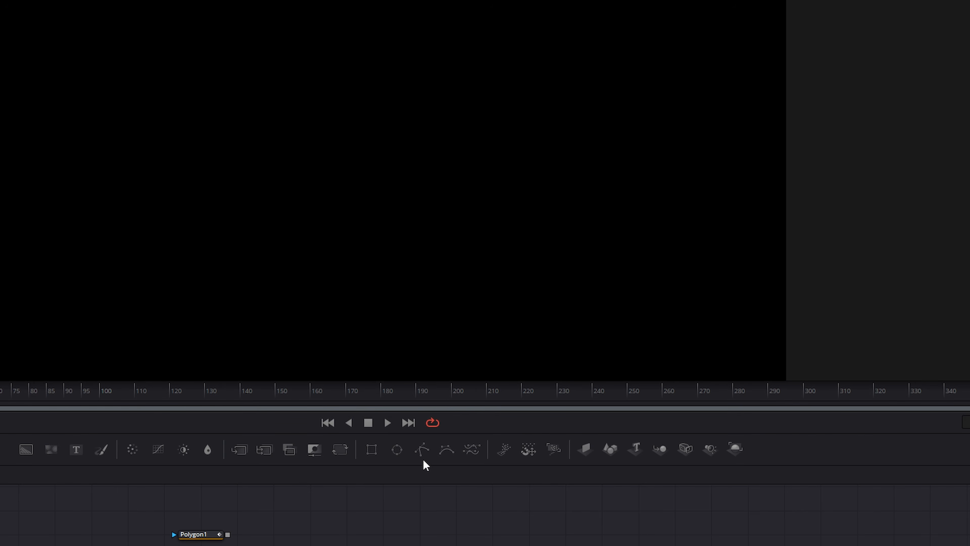
Step: Add a second Polygon mask node beside Polygon1 and create an ellipse polyline for it with width and height .3
left_click_drag(280, 536, 281, 535)
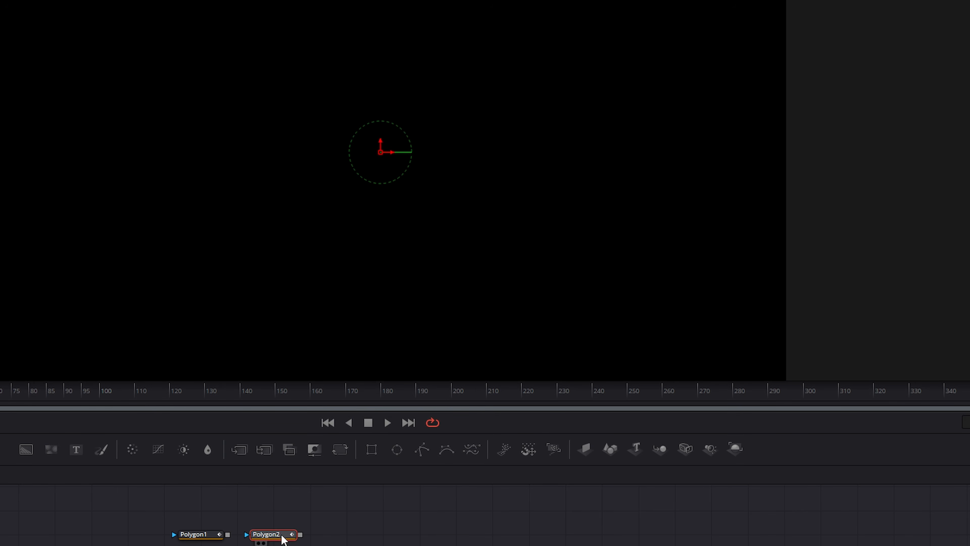
right_click(380, 152)
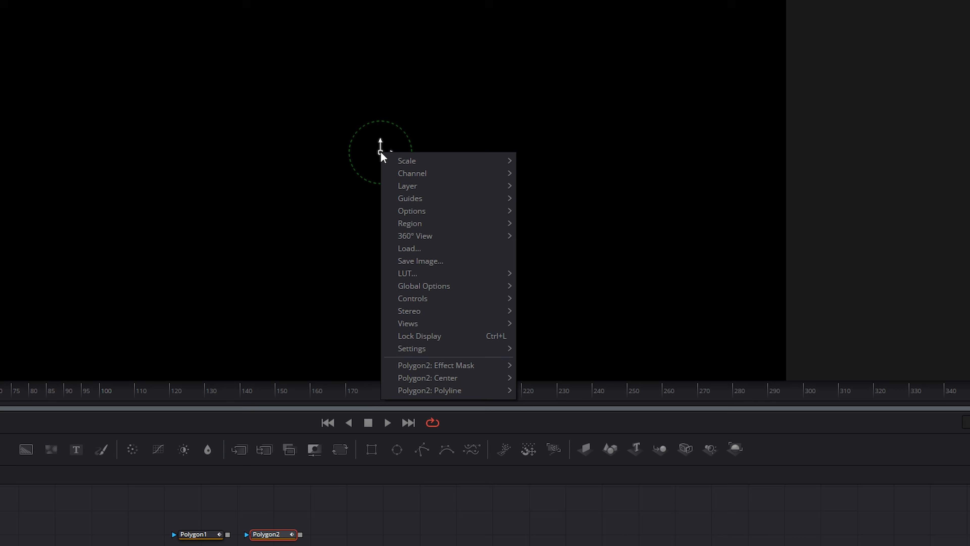
mouse_move(455, 394)
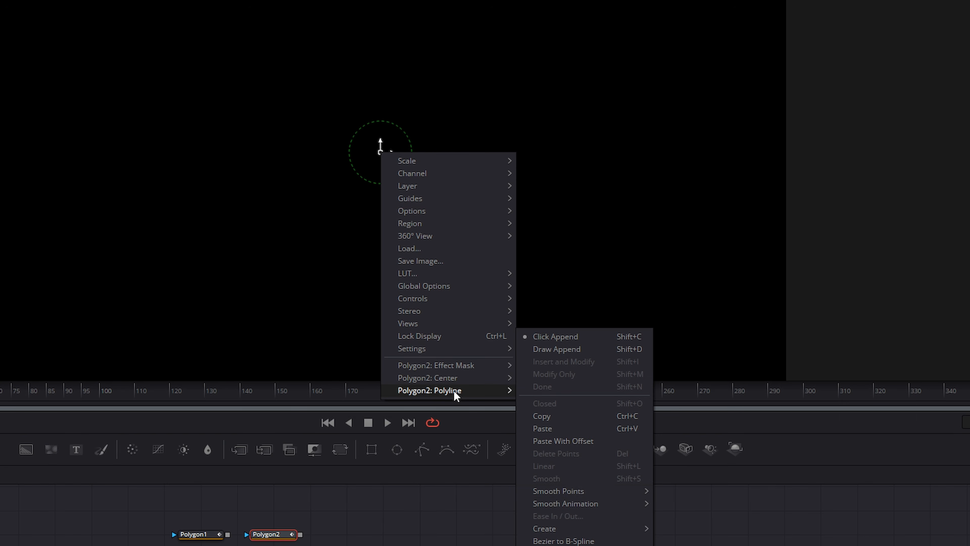
mouse_move(573, 530)
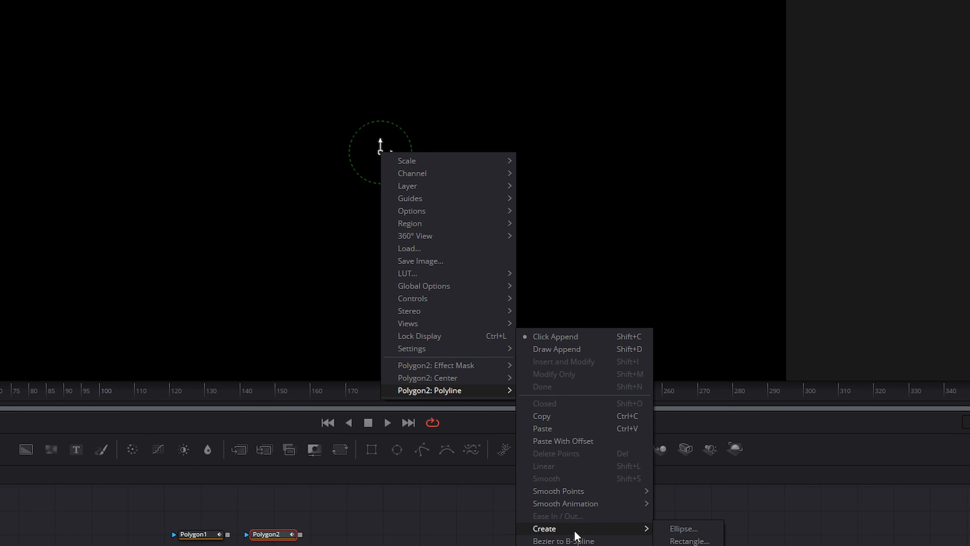
left_click(678, 533)
left_click(228, 249)
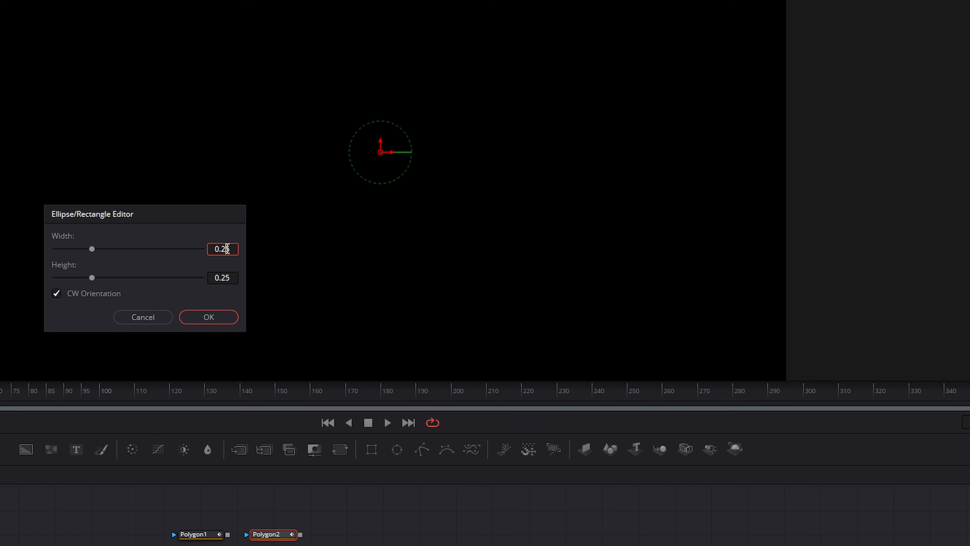
double_click(228, 249)
type(".3")
key("Tab")
type(".3")
key("Return")
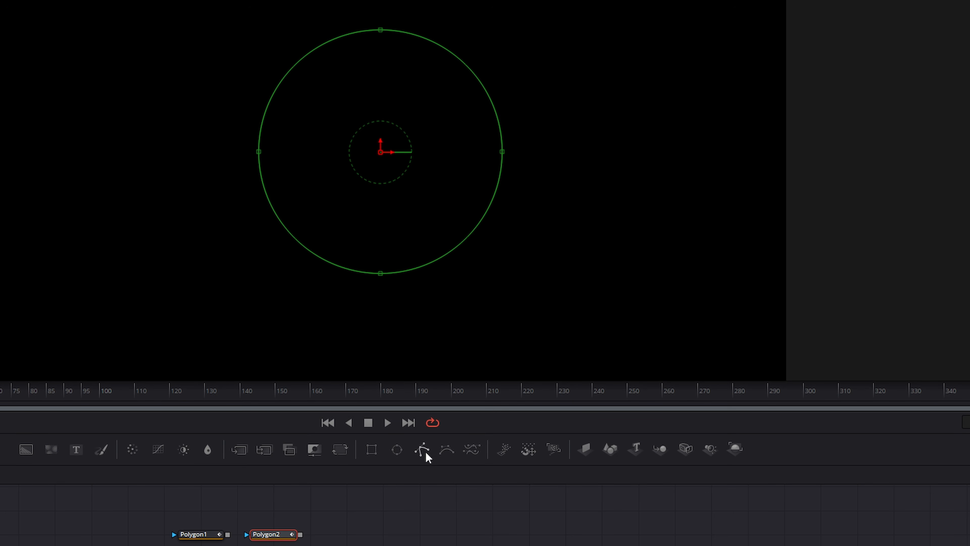
Step: Add a third Polygon mask node beside Polygon2 and create an ellipse polyline for it with width .35 and height .36
left_click_drag(426, 451, 330, 535)
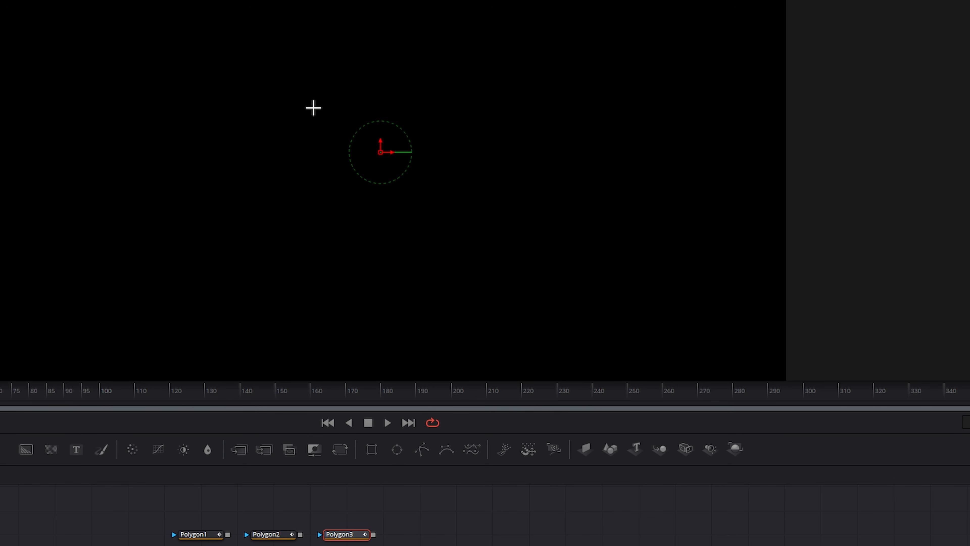
right_click(380, 153)
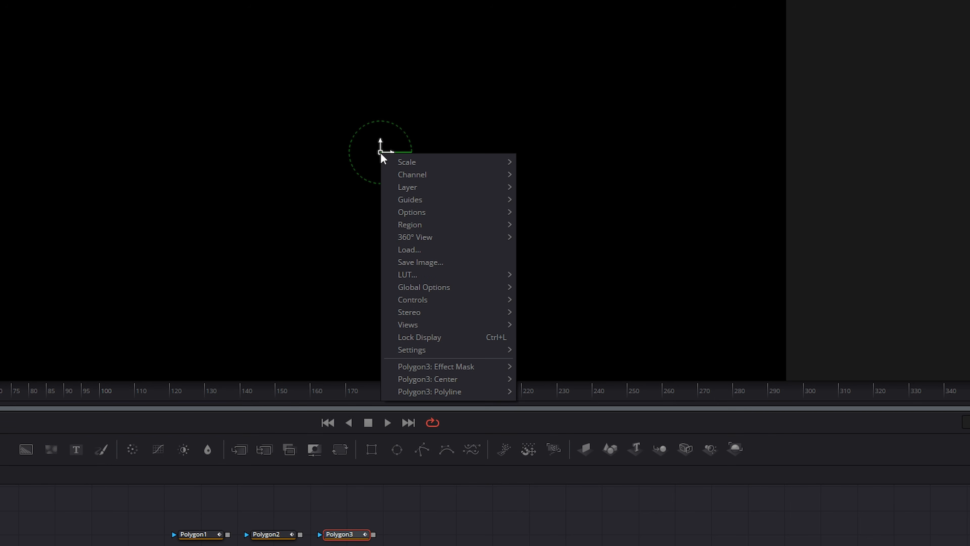
mouse_move(443, 392)
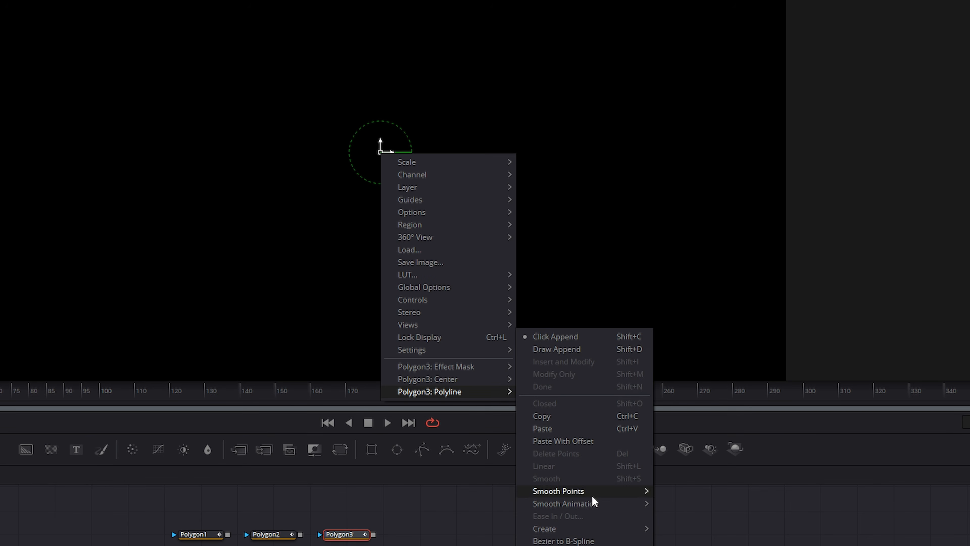
mouse_move(587, 529)
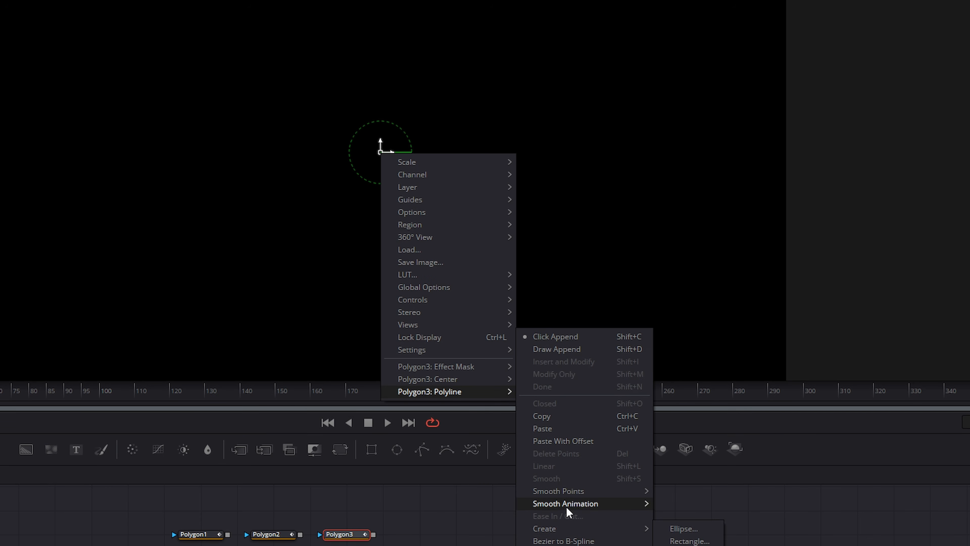
left_click(683, 532)
left_click(231, 251)
double_click(232, 251)
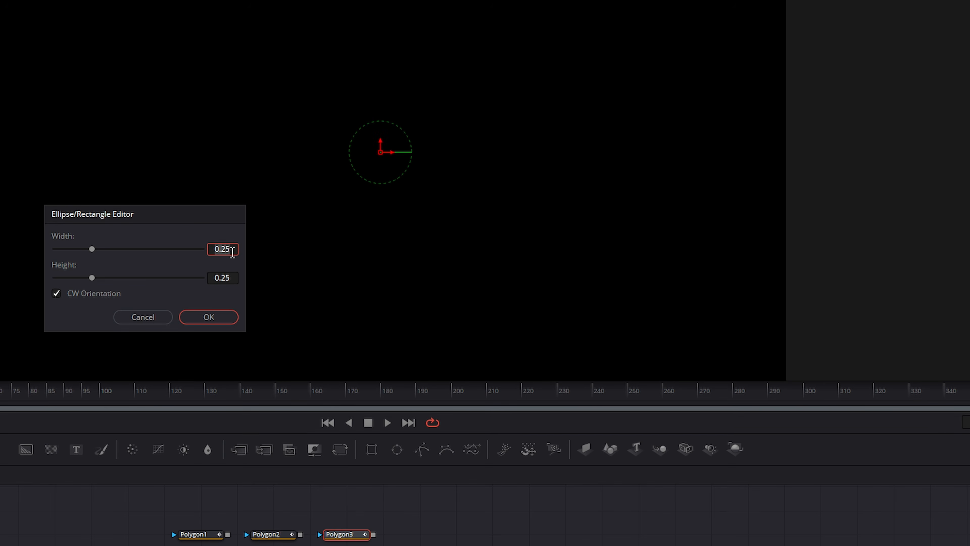
type(".35")
key("Tab")
type(".36")
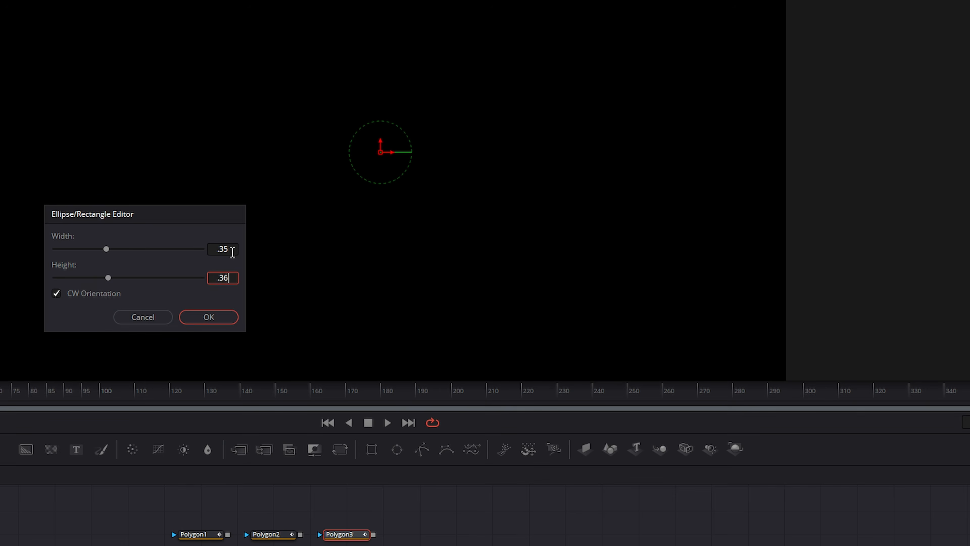
key("Return")
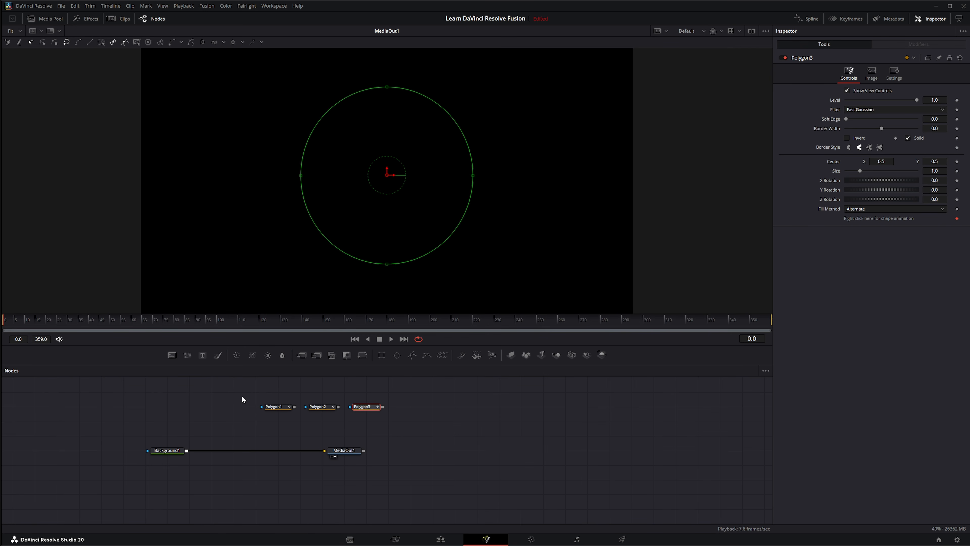
Step: Rename the three Polygon nodes, in order, as Cirlce01_Path, Circle02_Path and Circle03_Path
left_click_drag(233, 386, 419, 418)
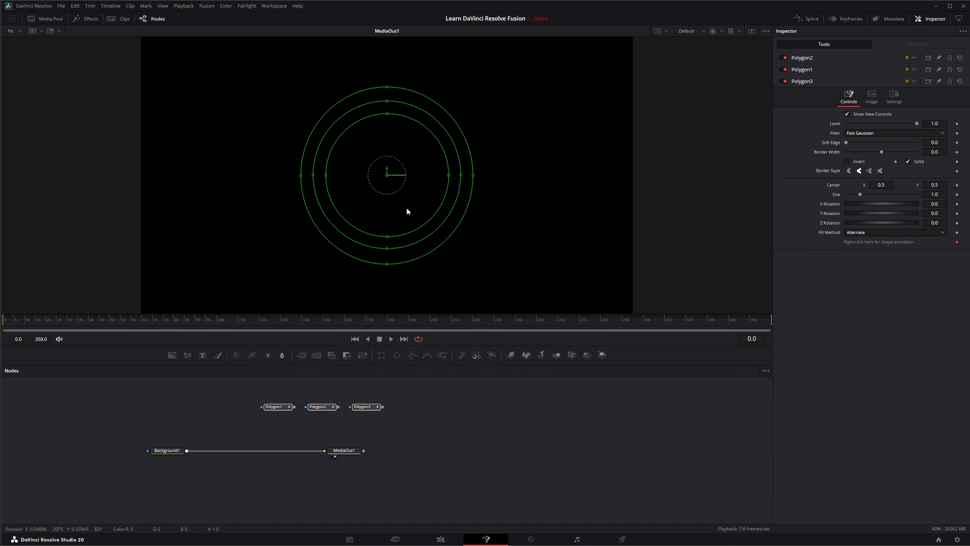
left_click(266, 396)
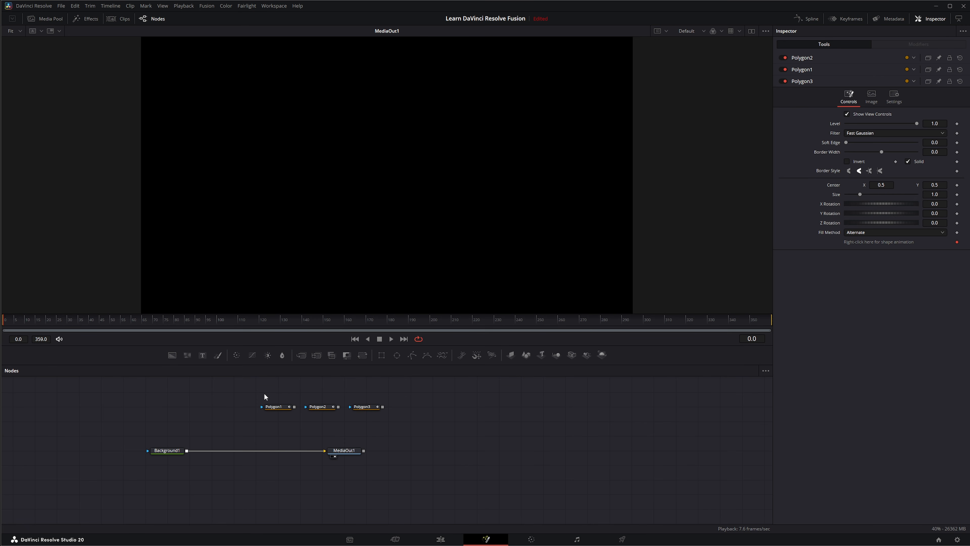
left_click_drag(251, 394, 412, 419)
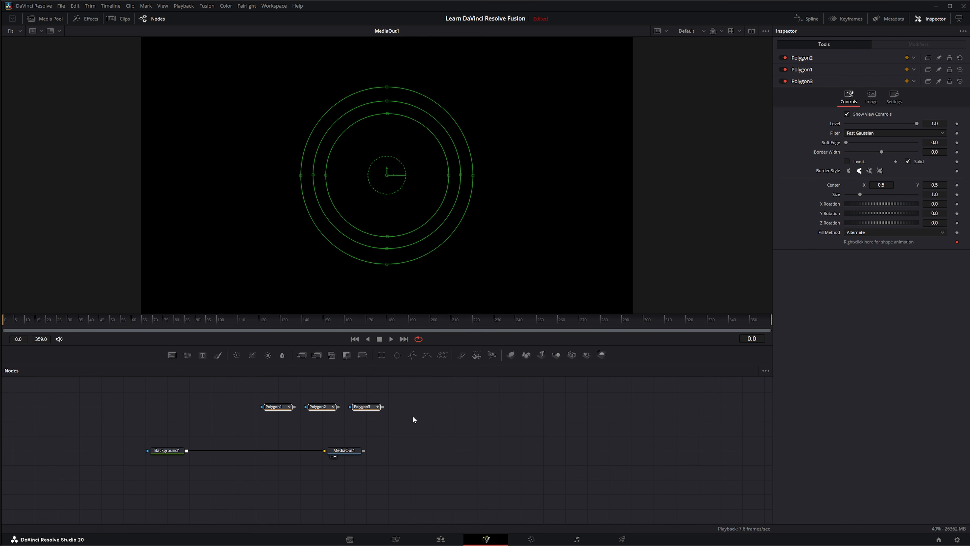
key("F2")
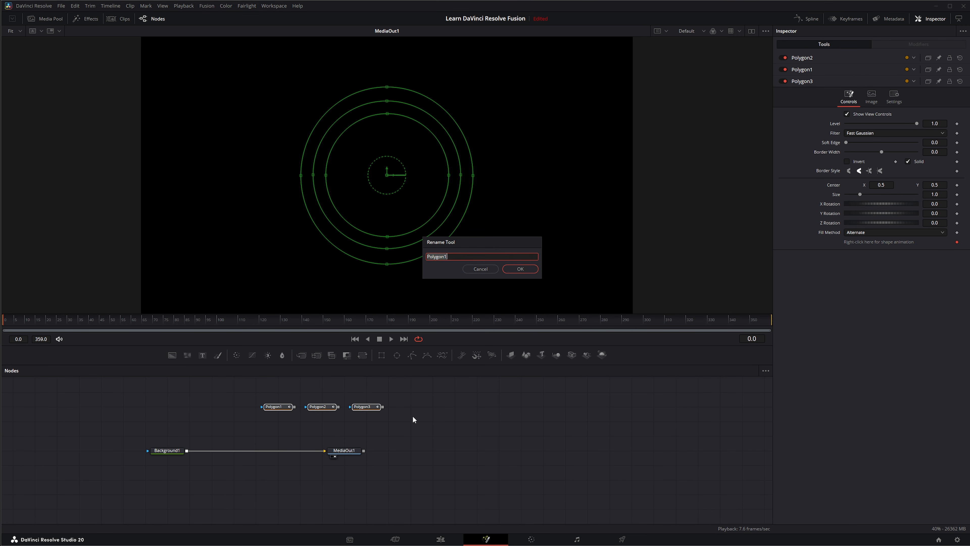
type("C")
type("ircle01_Path")
key("Return")
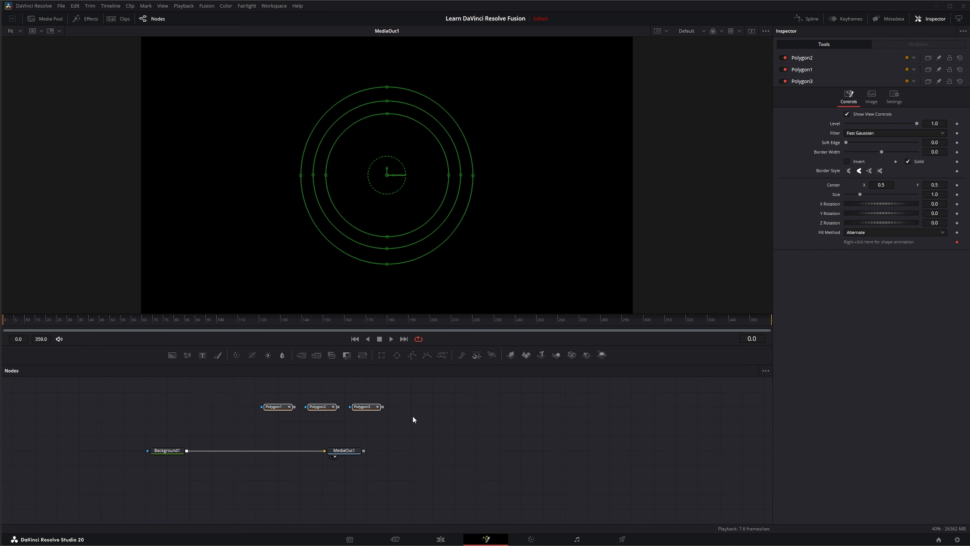
type("Circle02_Path")
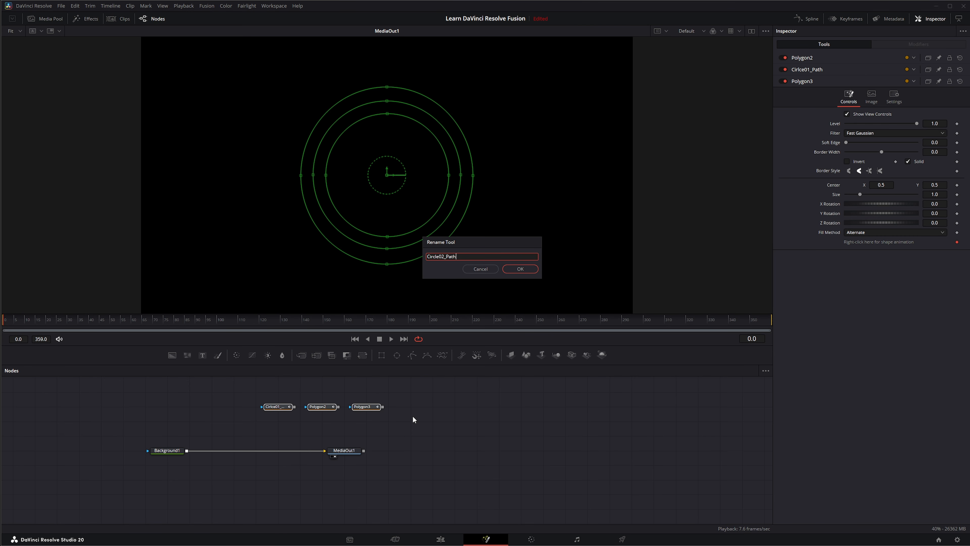
key("Return")
type("Circle03_Path")
key("Return")
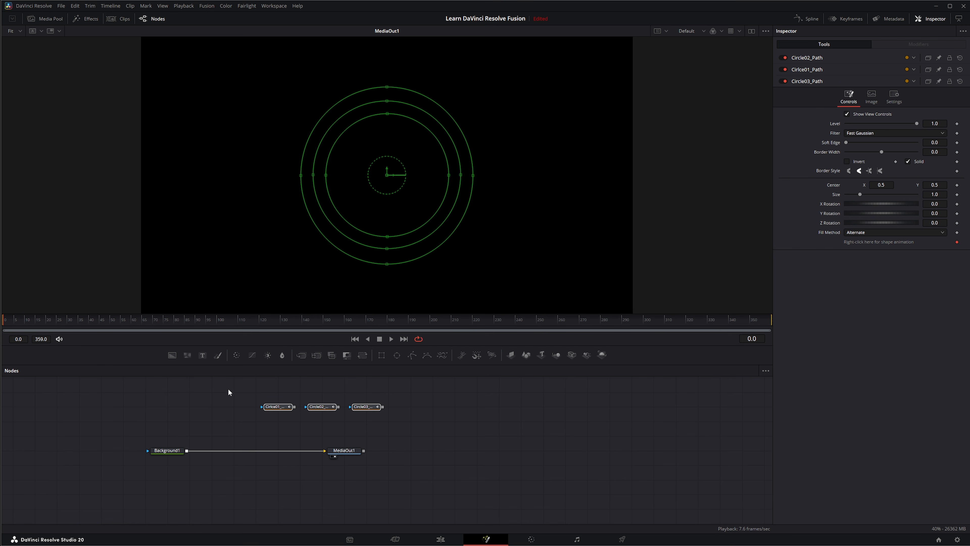
Step: Put an Underlay behind the three circle path nodes and move the group to the right, clear of the MediaOut1 node
left_click_drag(232, 394, 408, 428)
key("shift+space")
type("TRAIL")
type("under")
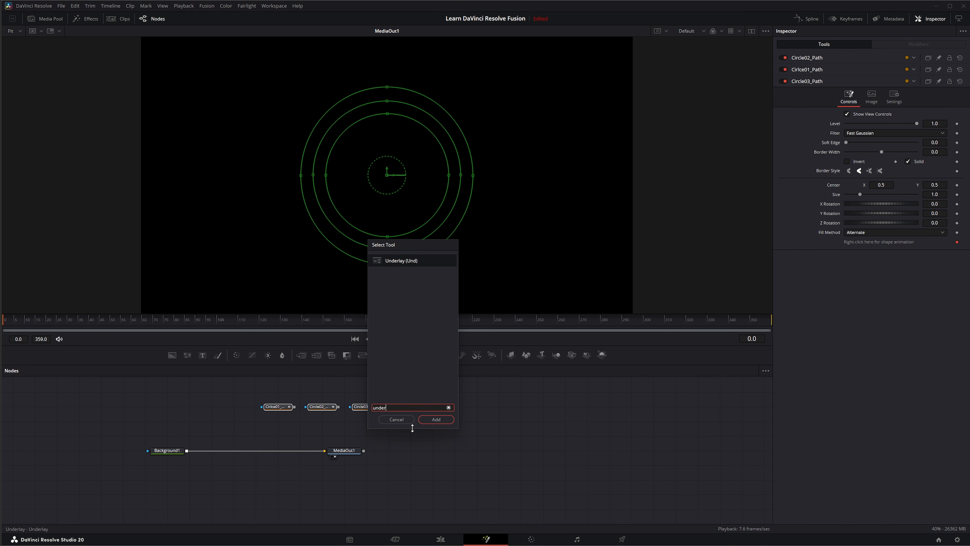
key("Return")
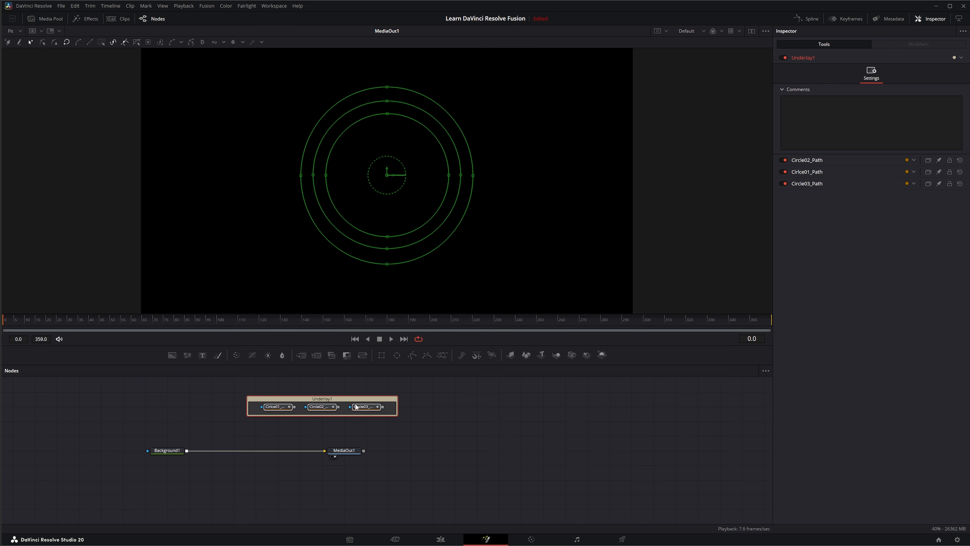
left_click_drag(353, 405, 552, 405)
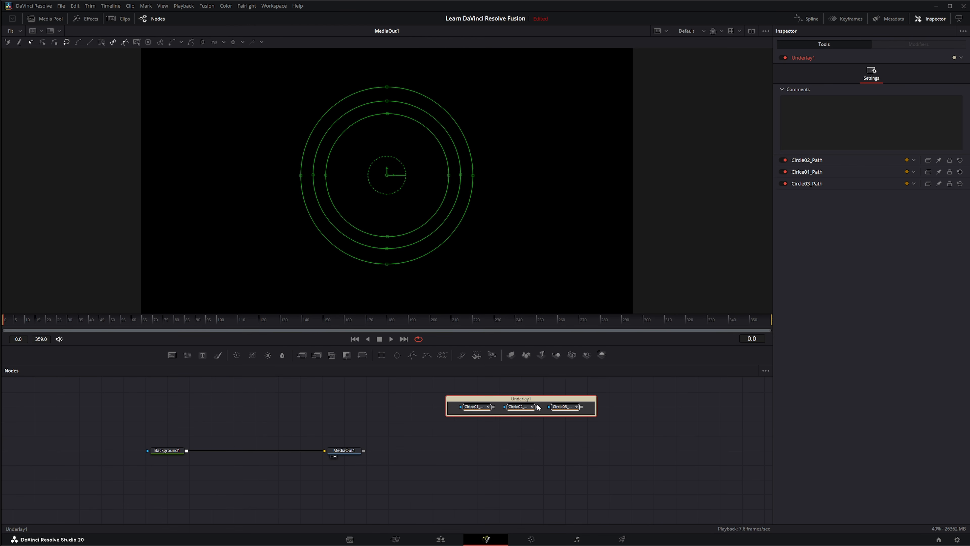
left_click(478, 433)
Step: Look through the three circle path nodes one by one to compare their circles and mask controls
left_click(475, 407)
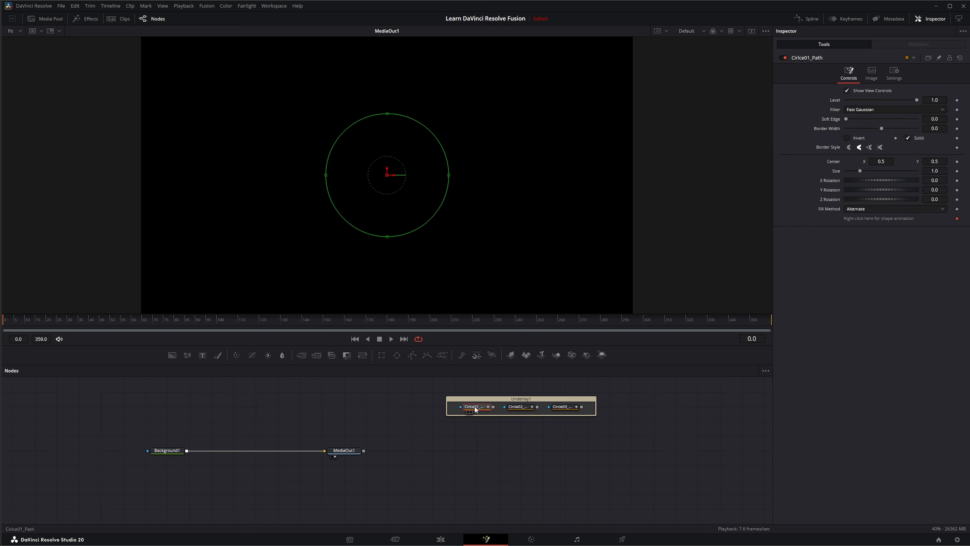
left_click(524, 408)
left_click(565, 407)
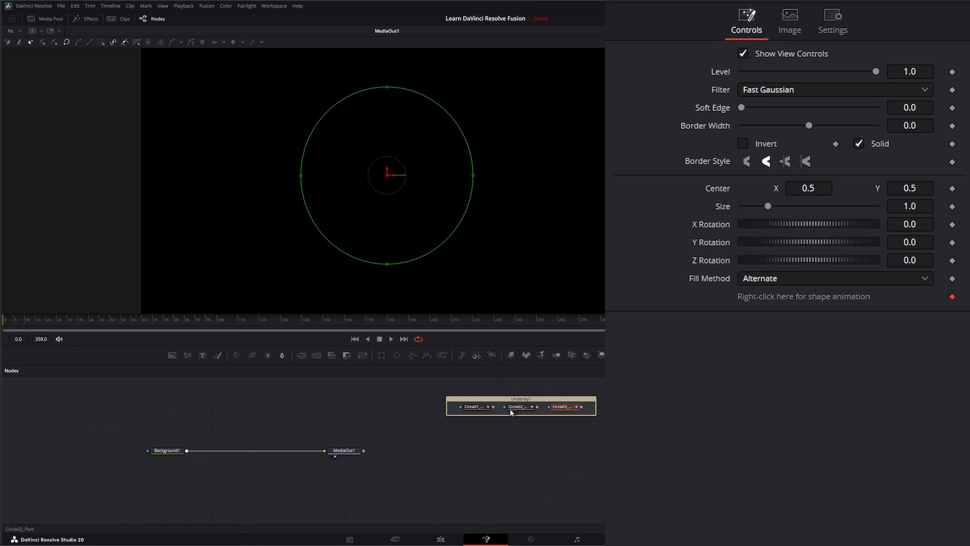
left_click(478, 407)
left_click(533, 408)
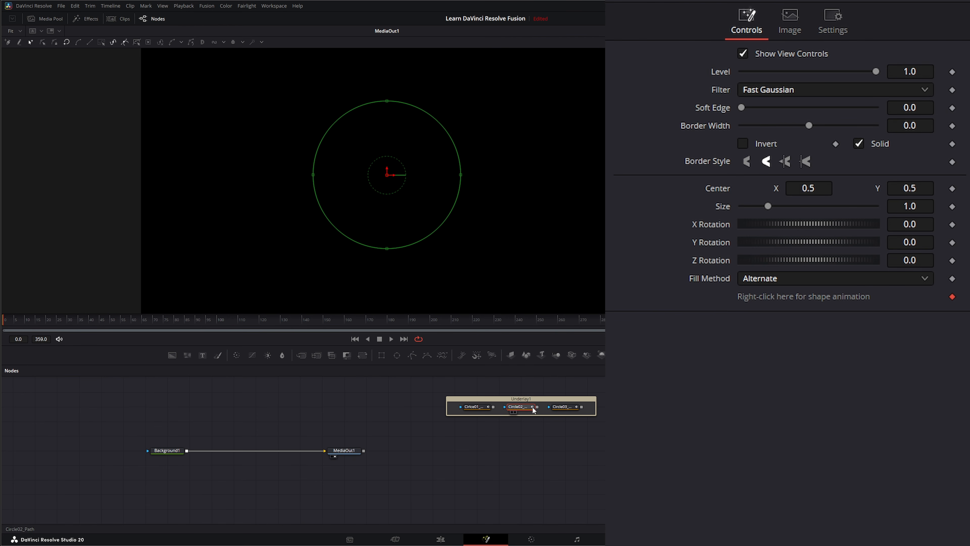
left_click(567, 406)
Step: Remove Polygon1Polyline from the first circle path node's shape animation and publish its polyline
left_click(473, 407)
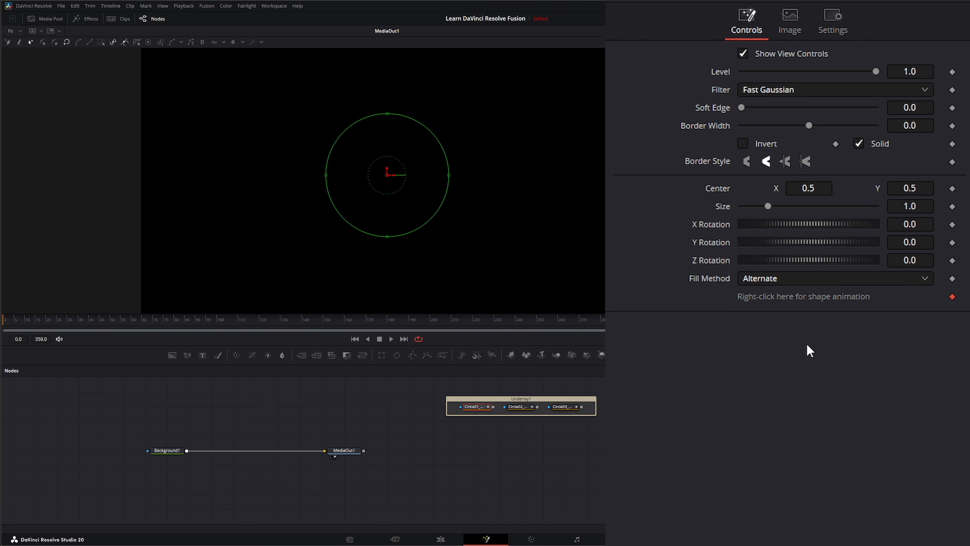
right_click(748, 296)
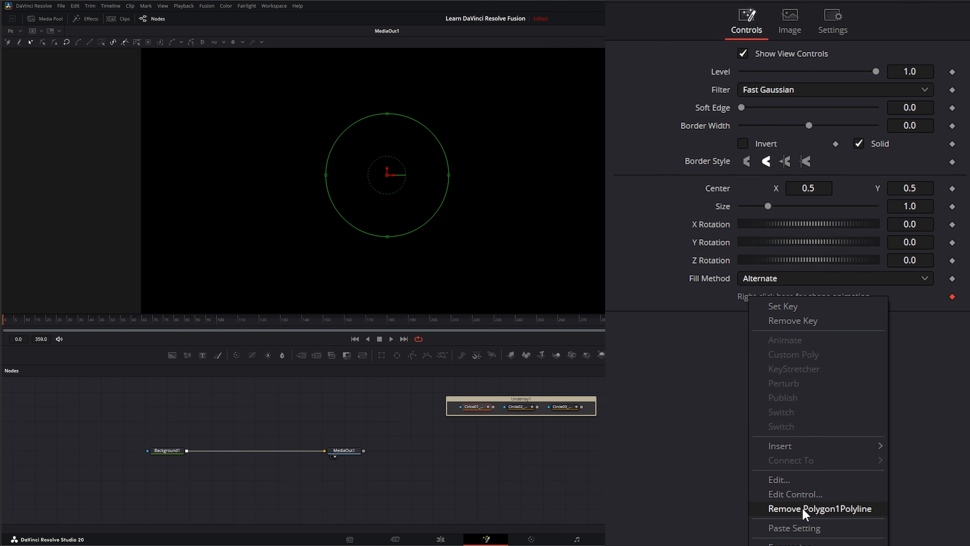
left_click(824, 510)
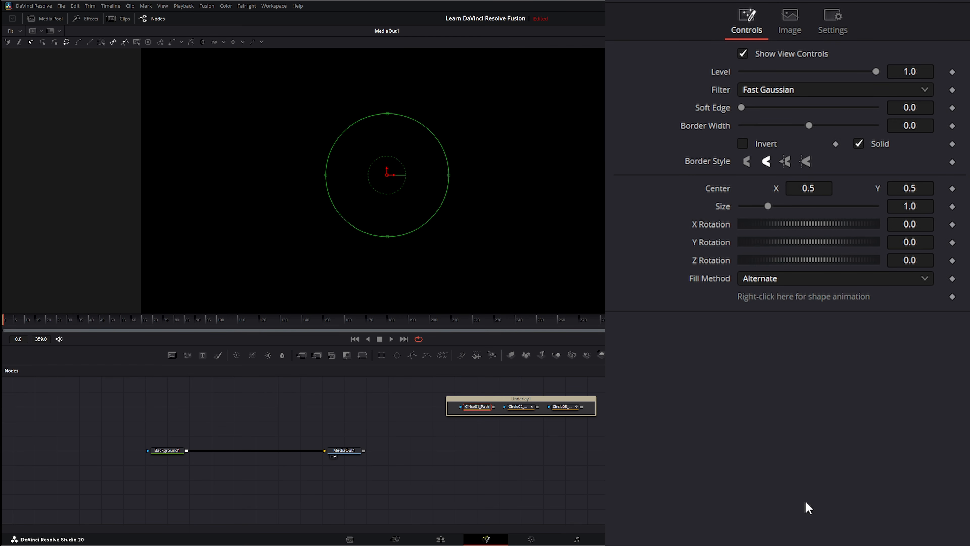
right_click(771, 296)
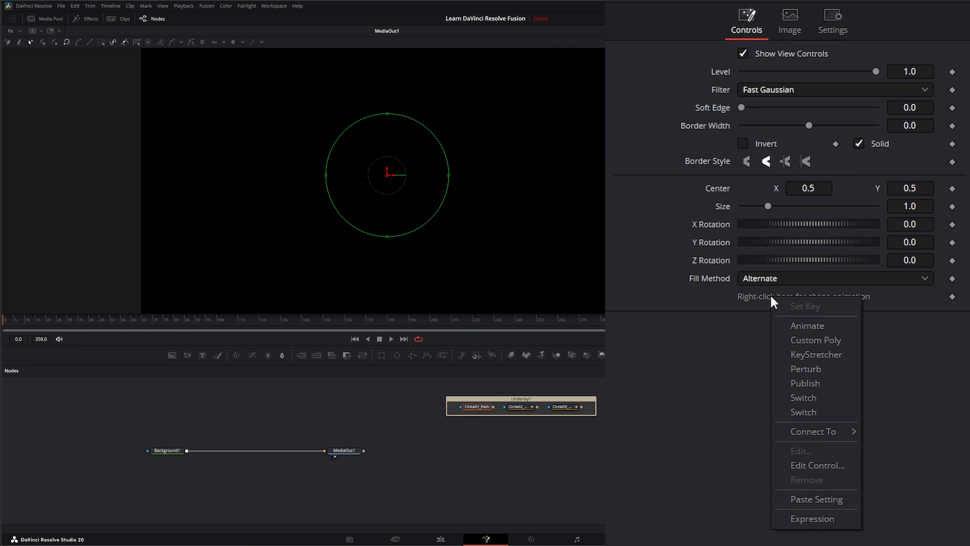
left_click(830, 384)
Step: Remove Polygon2Polyline from the Circle02_Path node's shape animation and publish its polyline
left_click(523, 407)
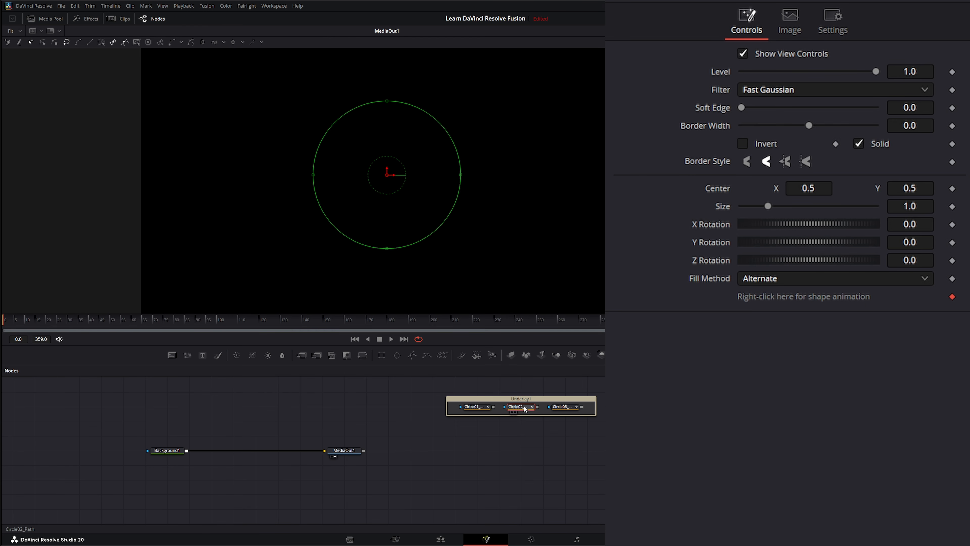
right_click(754, 301)
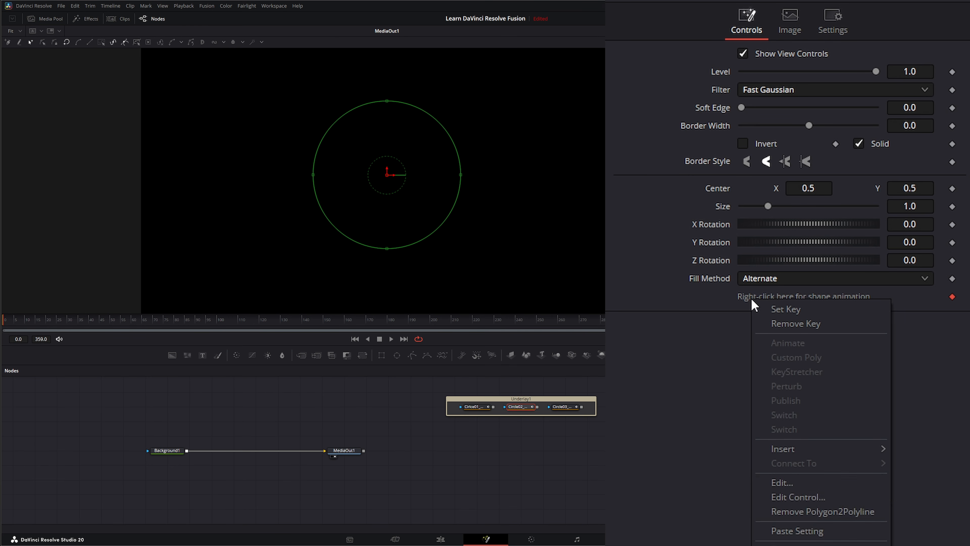
left_click(814, 514)
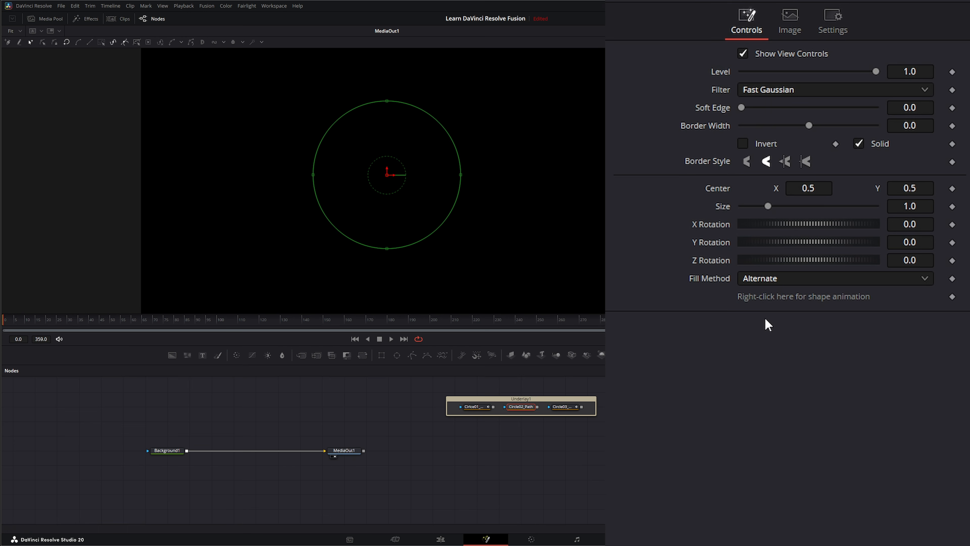
right_click(755, 301)
left_click(794, 386)
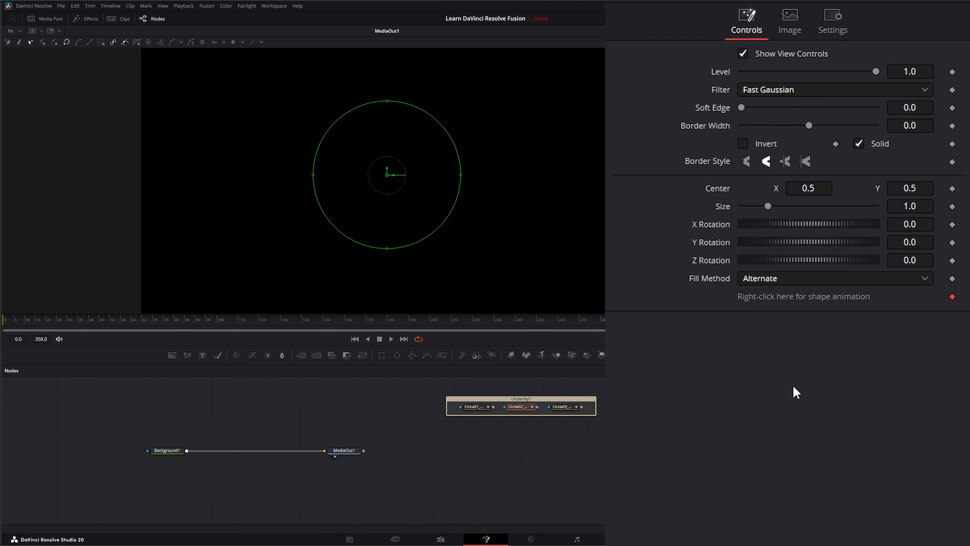
Step: Remove Polygon3Polyline from the Circle03_Path node's shape animation and publish its polyline
left_click(564, 406)
right_click(782, 298)
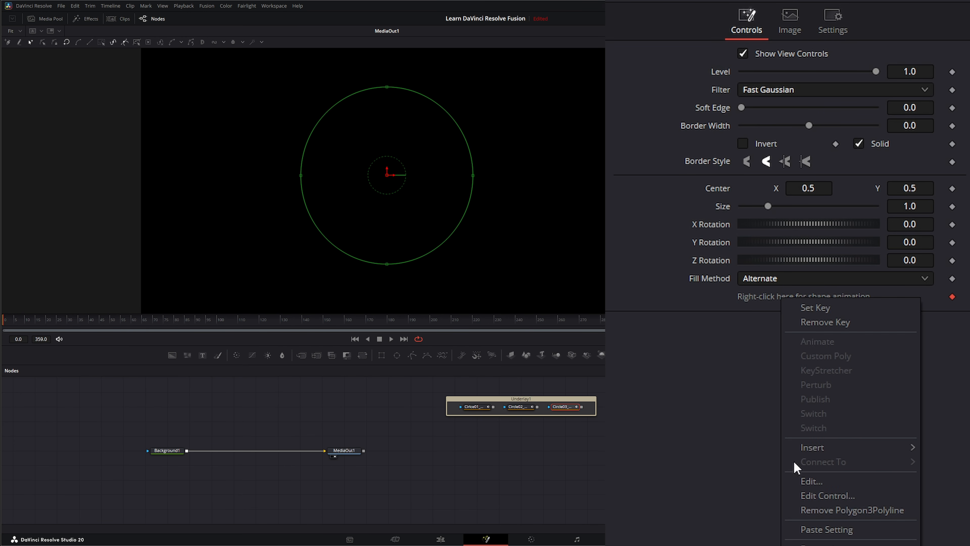
left_click(847, 513)
right_click(754, 298)
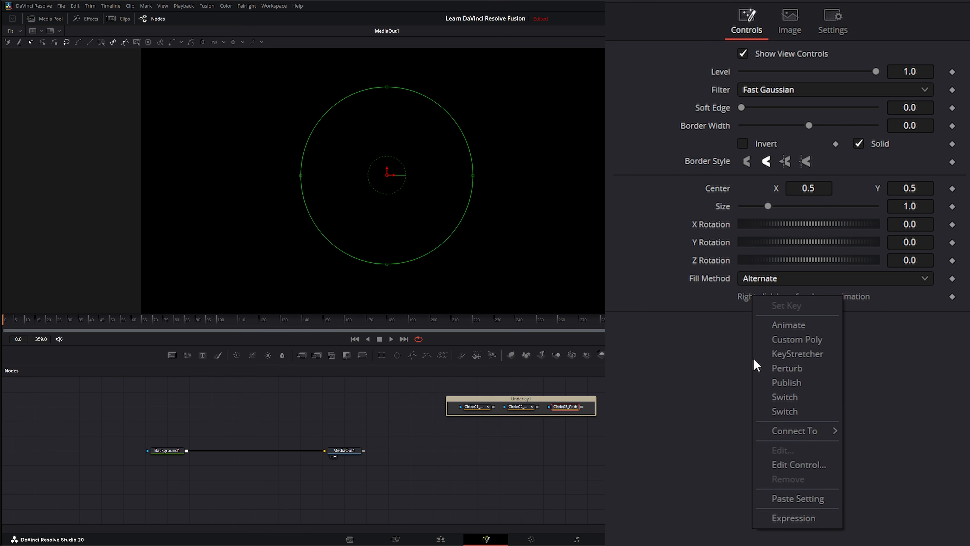
left_click(803, 383)
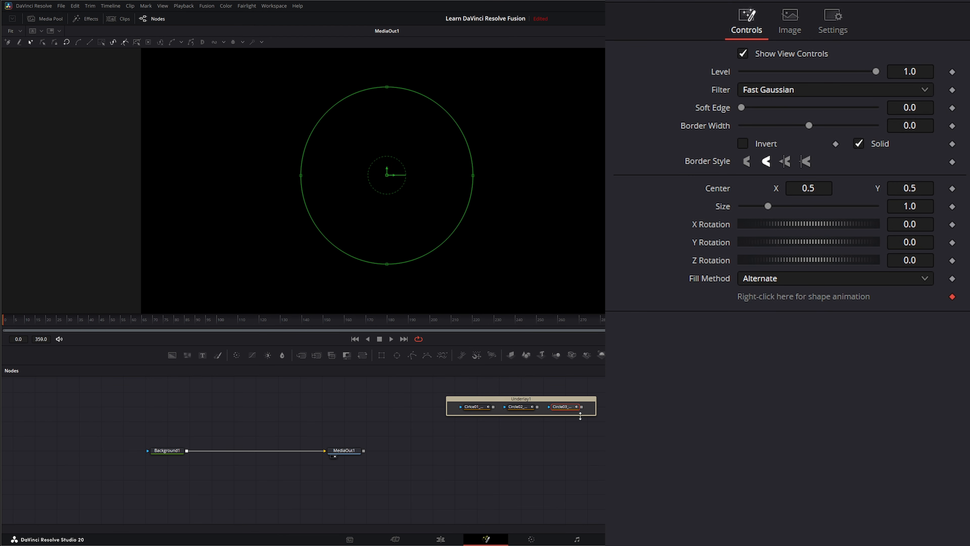
Step: Move Background1 and MediaOut1 to a lower row, spaced wide apart beneath the circle path underlay
left_click_drag(424, 391, 726, 427)
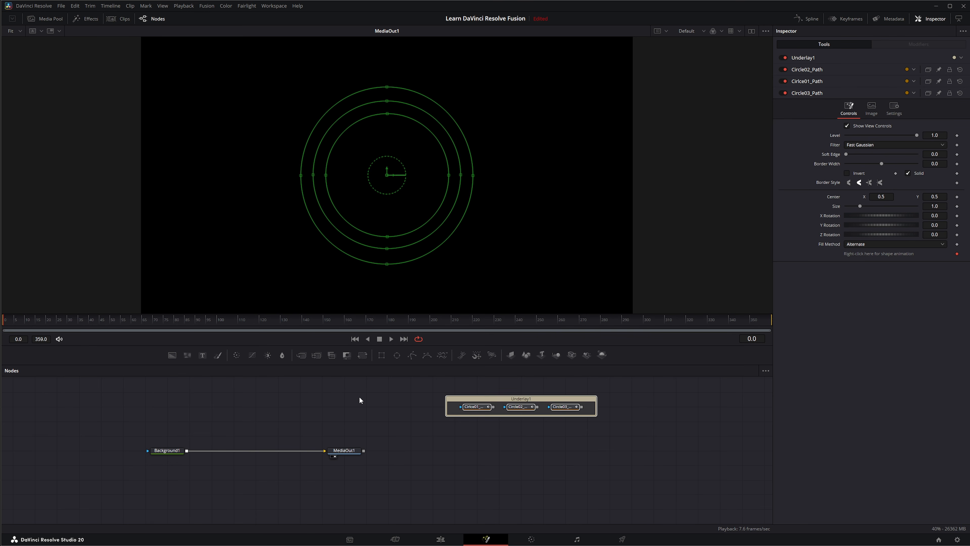
left_click_drag(130, 426, 564, 483)
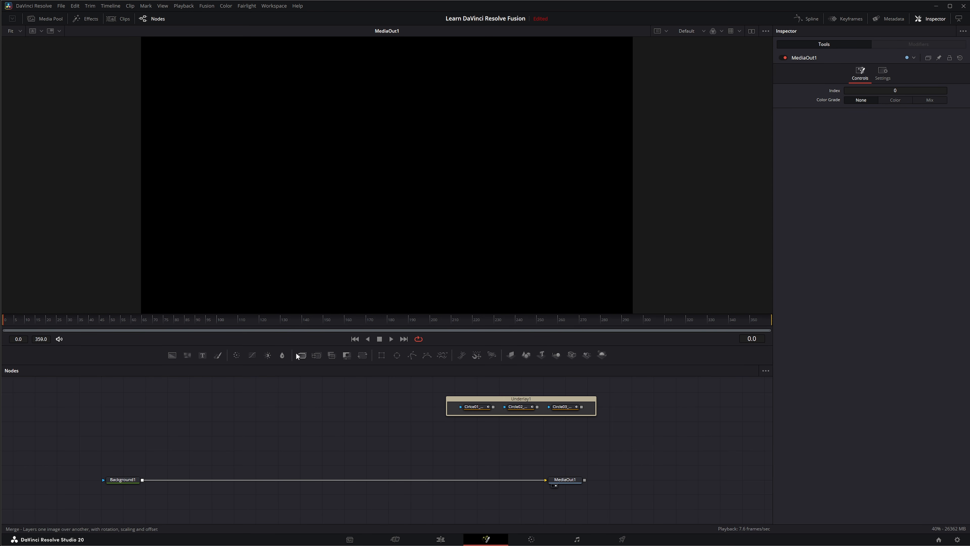
Step: Insert a Merge node after Background1 and connect a new Background node placed above it as its foreground
left_click_drag(305, 357, 193, 480)
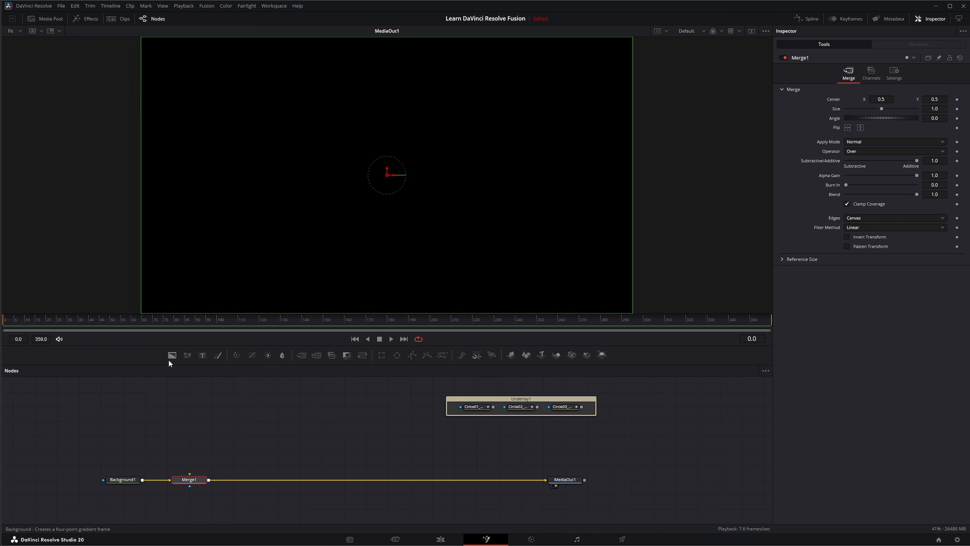
left_click_drag(169, 360, 168, 410)
left_click_drag(192, 442, 190, 474)
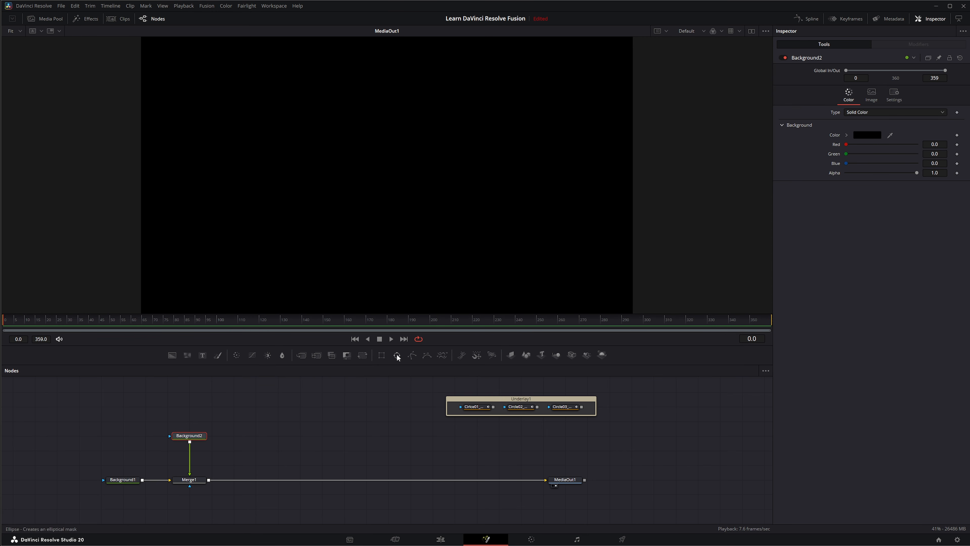
Step: Mask Background2 with a new Ellipse node and set its color to purple (red about 0.67, green 0.33, blue 1.0)
left_click_drag(397, 355, 195, 438)
left_click(868, 135)
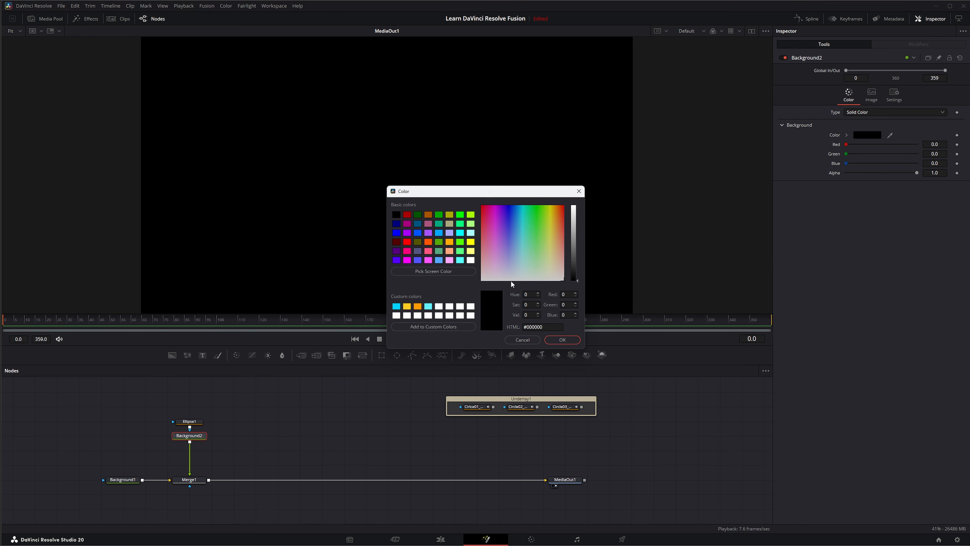
left_click(429, 233)
left_click(570, 340)
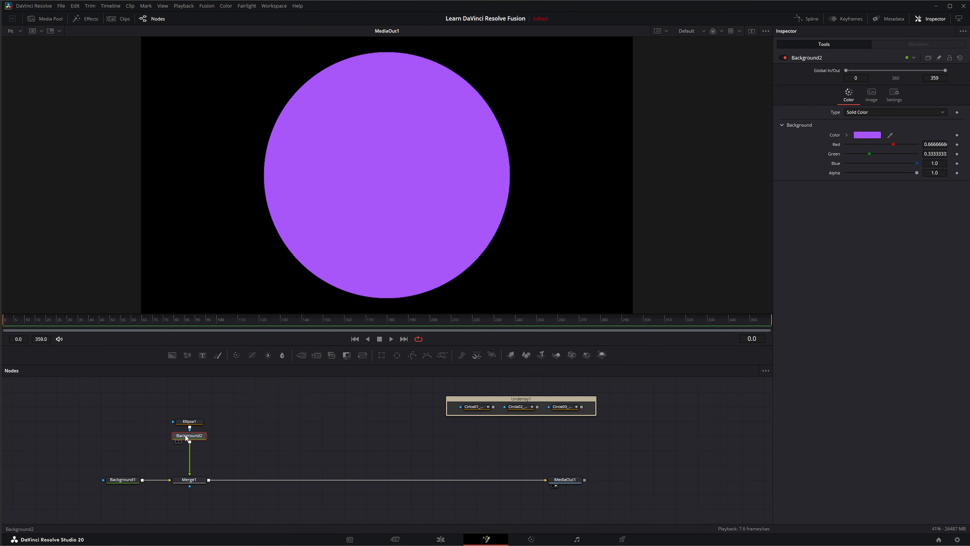
Step: Shrink the Ellipse1 mask to a small centered circle about 0.076 in width and height
left_click(189, 421)
left_click_drag(440, 283, 394, 191)
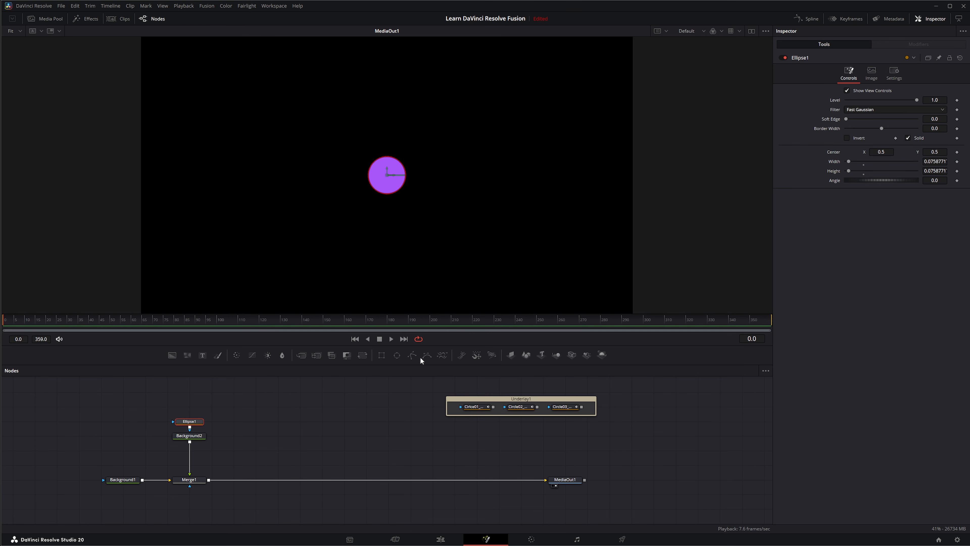
left_click(250, 434)
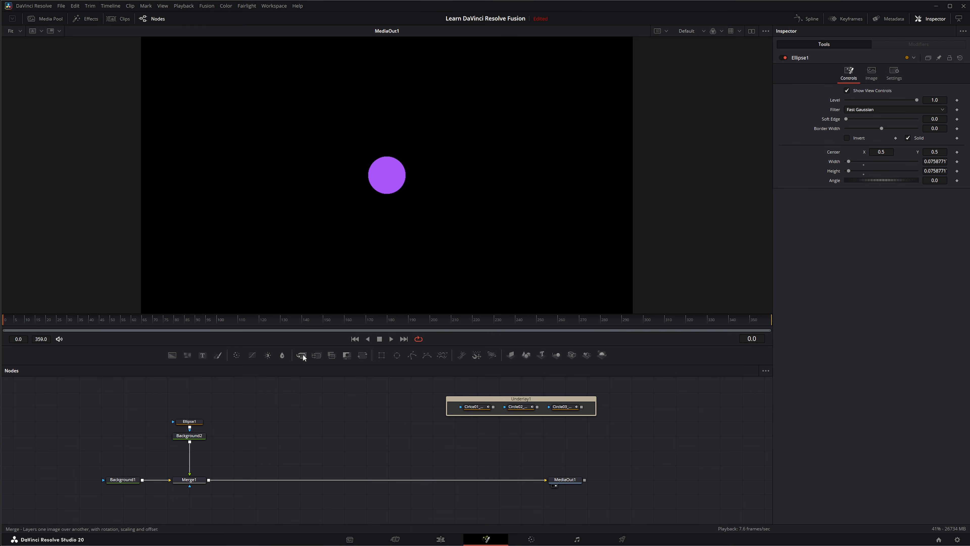
Step: Insert another Merge node after Merge1 and connect a new Background node as its foreground, masked with a new Ellipse node
left_click_drag(302, 354, 243, 478)
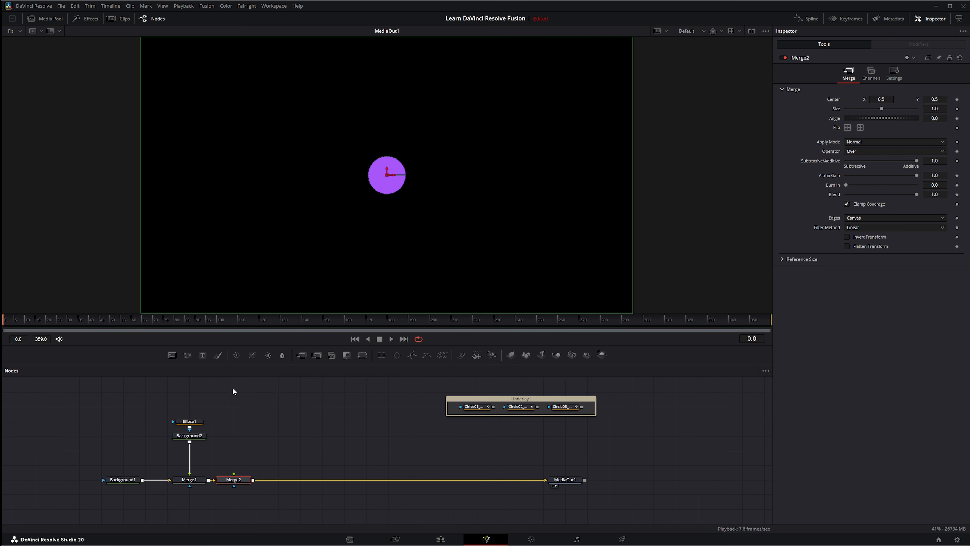
left_click_drag(172, 355, 233, 474)
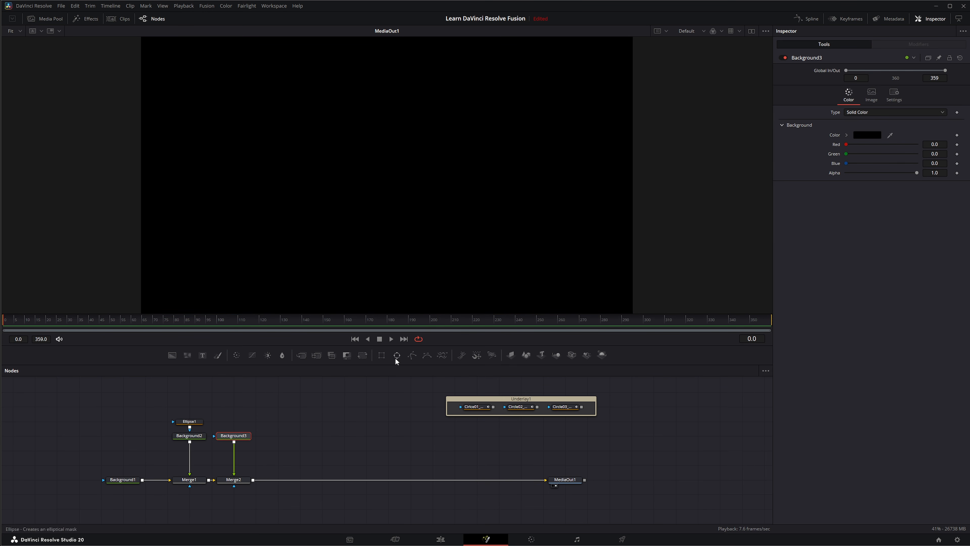
left_click_drag(396, 361, 240, 439)
Step: Color Background3 blue (#00aaff) and shrink the Ellipse2 mask to about 0.037 in width and height
left_click(234, 435)
left_click(866, 134)
left_click(439, 232)
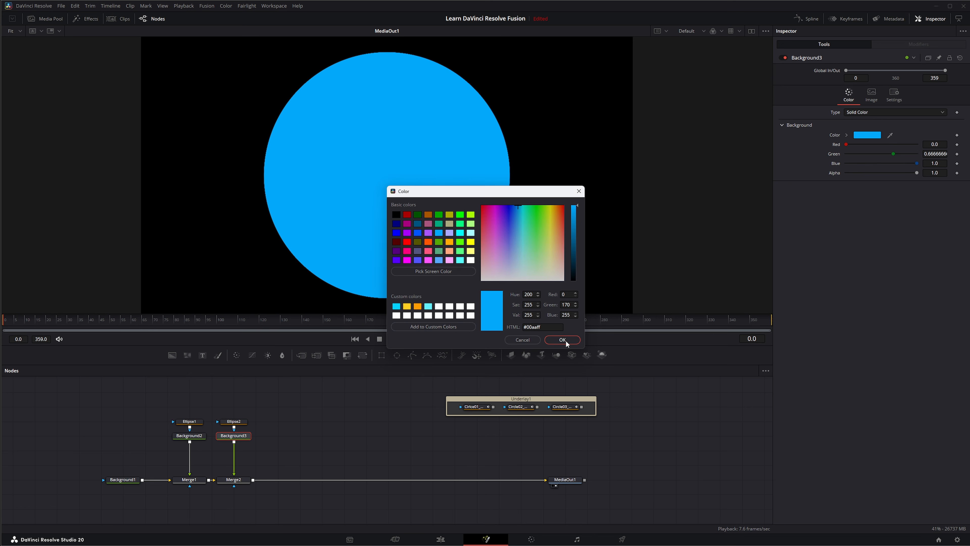
left_click(560, 340)
left_click(232, 424)
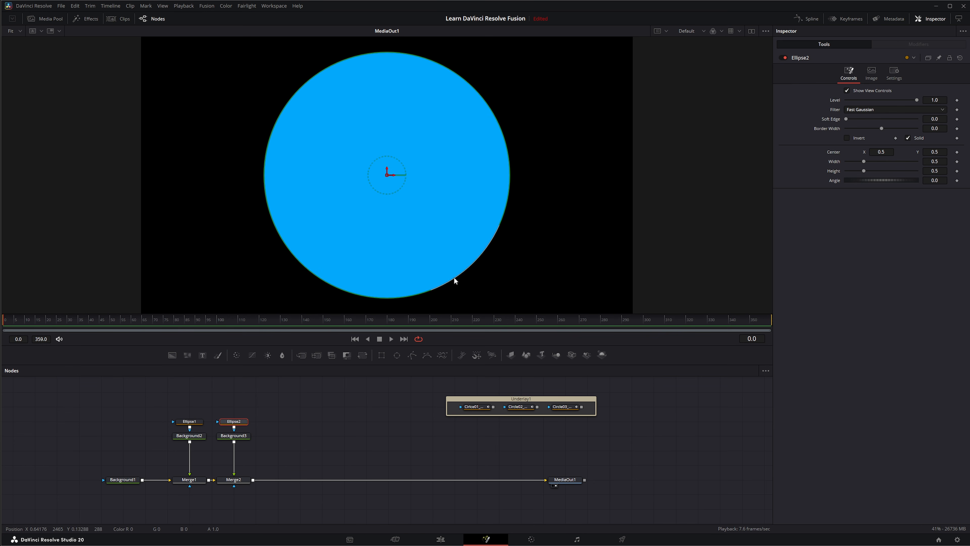
left_click_drag(449, 285, 391, 187)
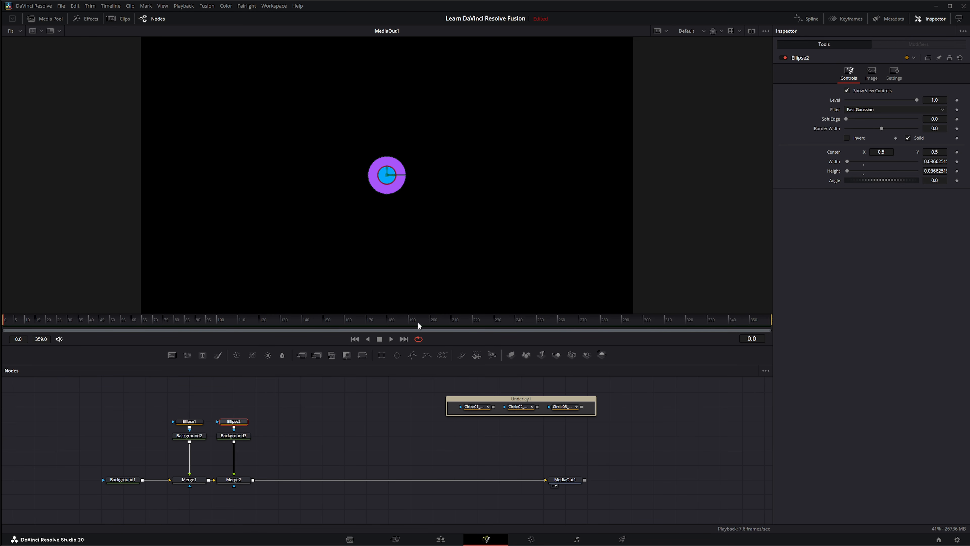
Step: Apply a Path modifier to Ellipse1's Center and remove the automatic keyframe from the path's Displacement
left_click(189, 421)
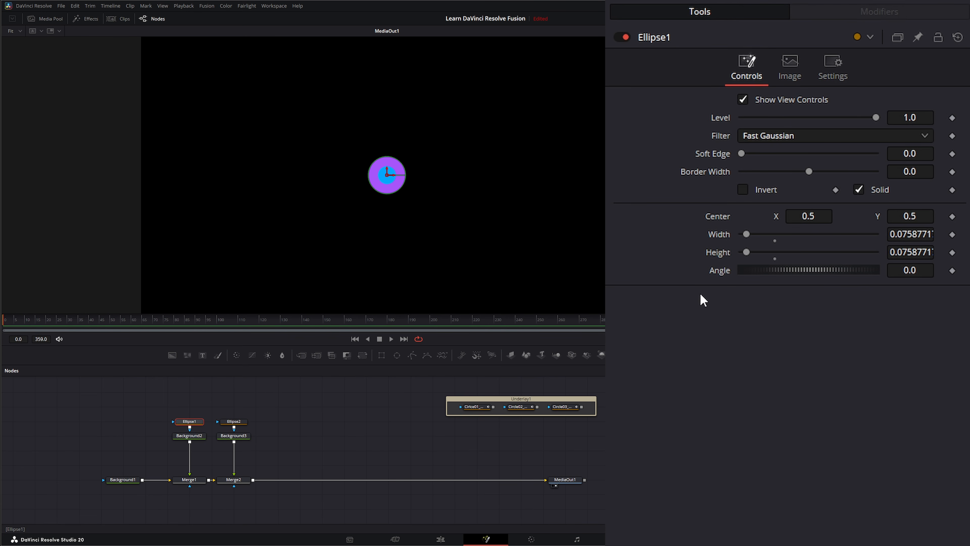
right_click(718, 216)
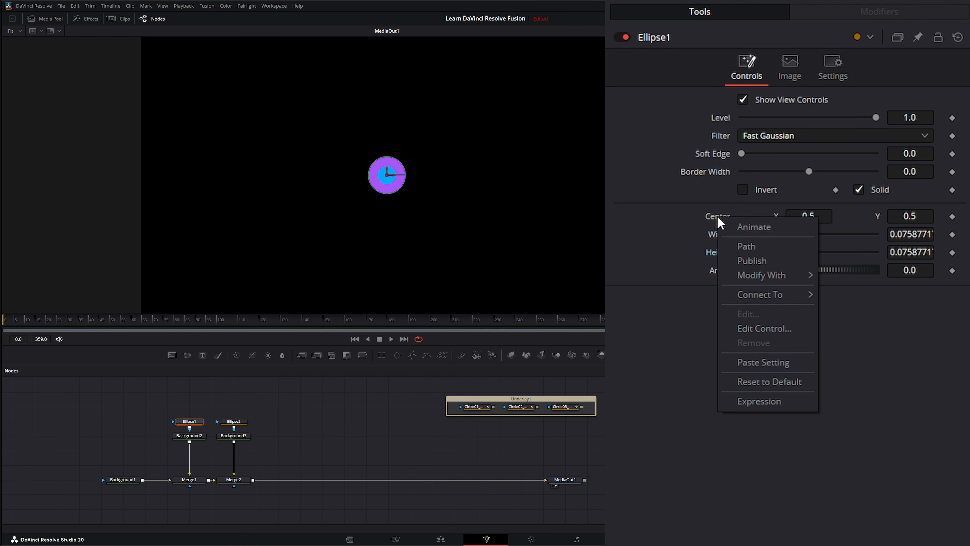
left_click(747, 247)
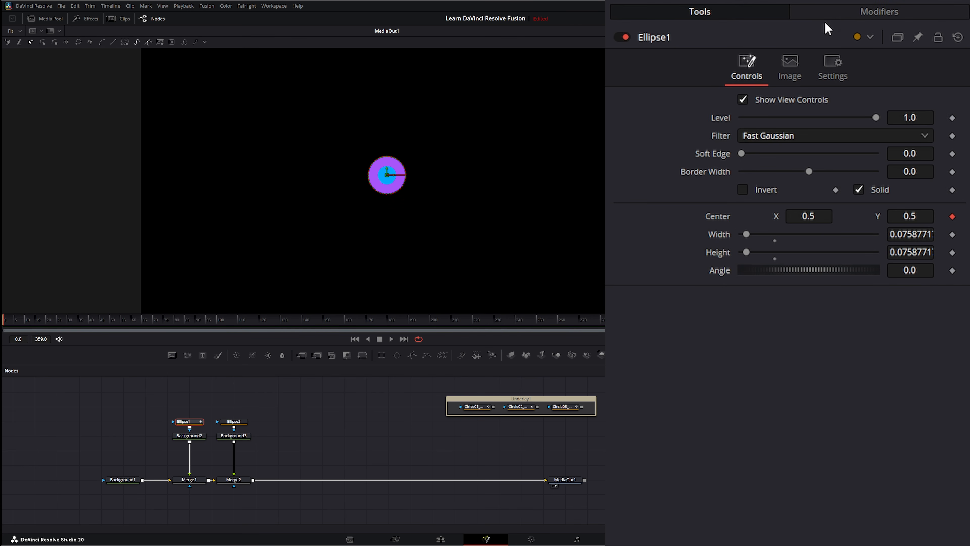
left_click(889, 16)
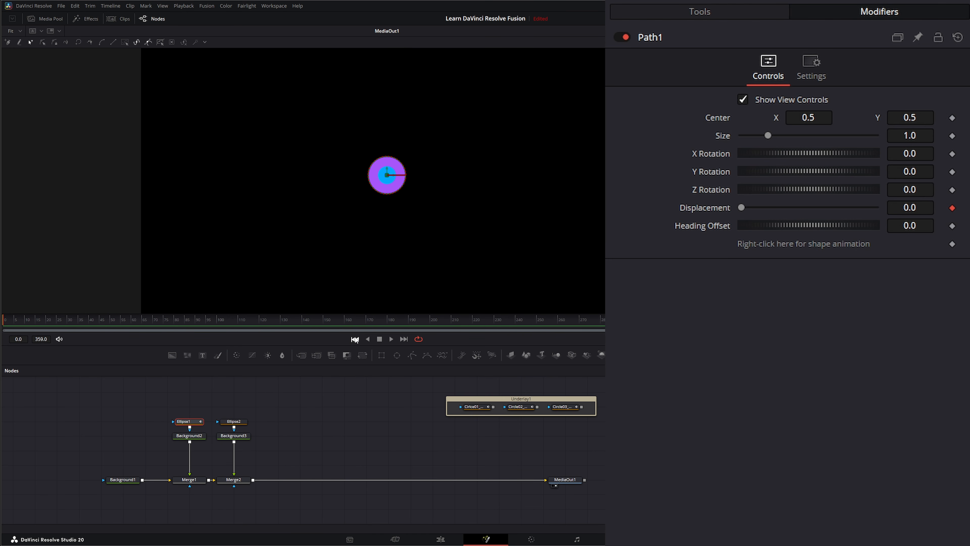
left_click(952, 207)
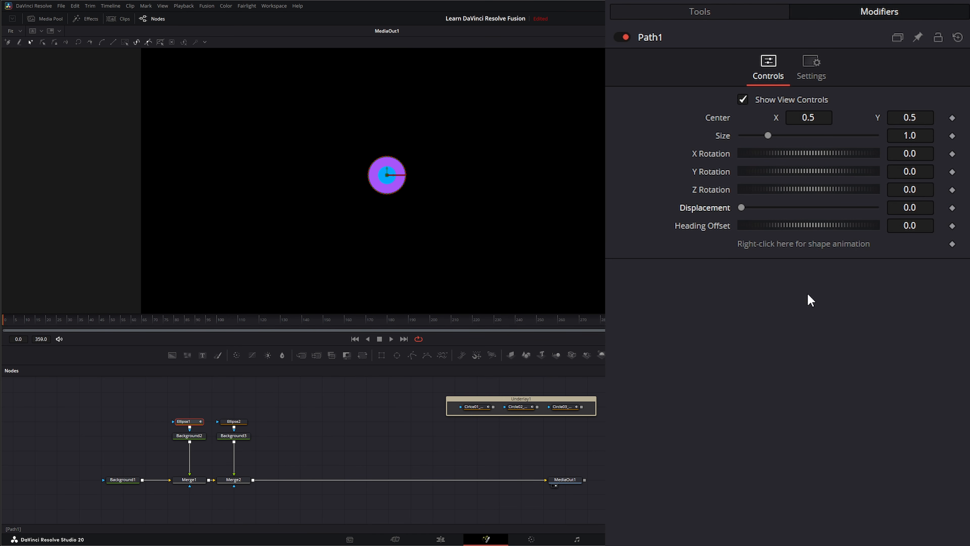
Step: Connect Path1's shape animation to the published Circle03_Path: Polyline
right_click(760, 247)
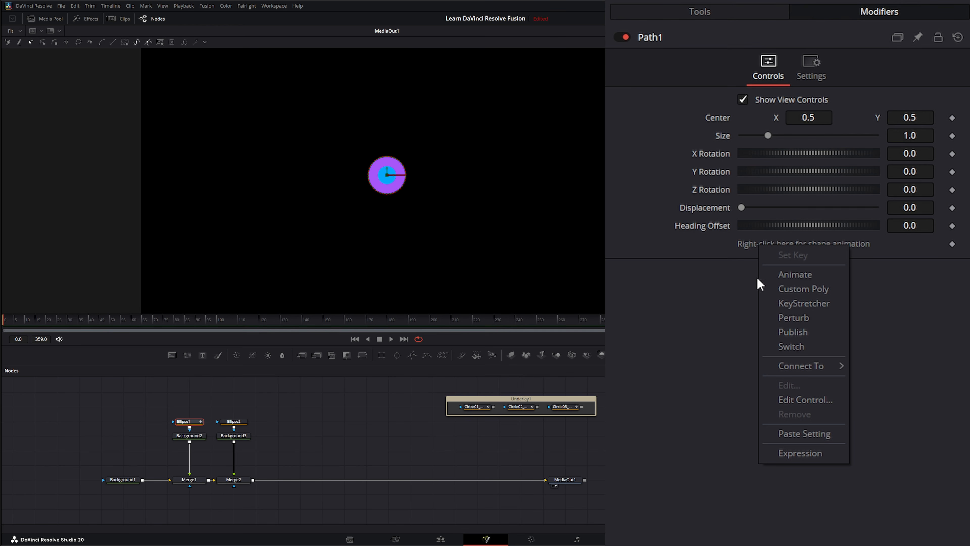
mouse_move(800, 367)
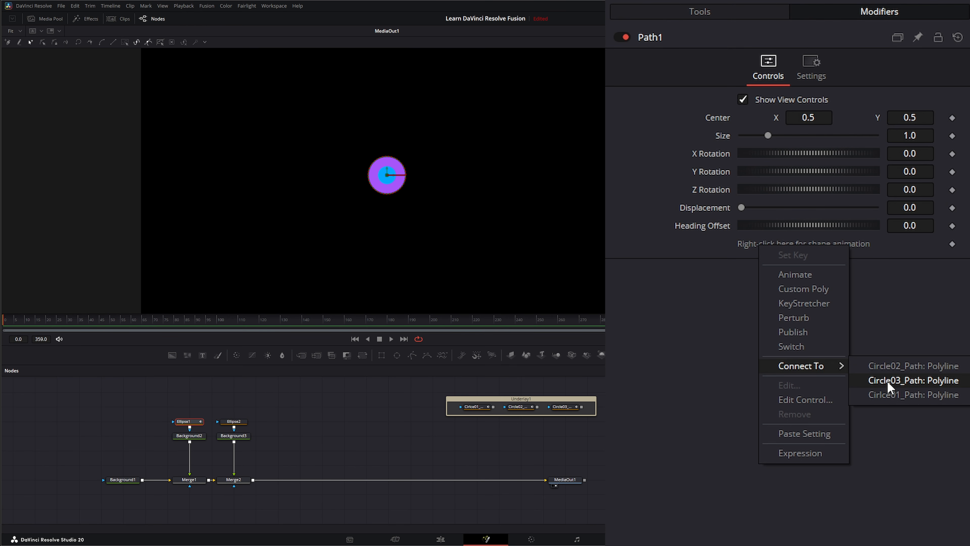
left_click(940, 380)
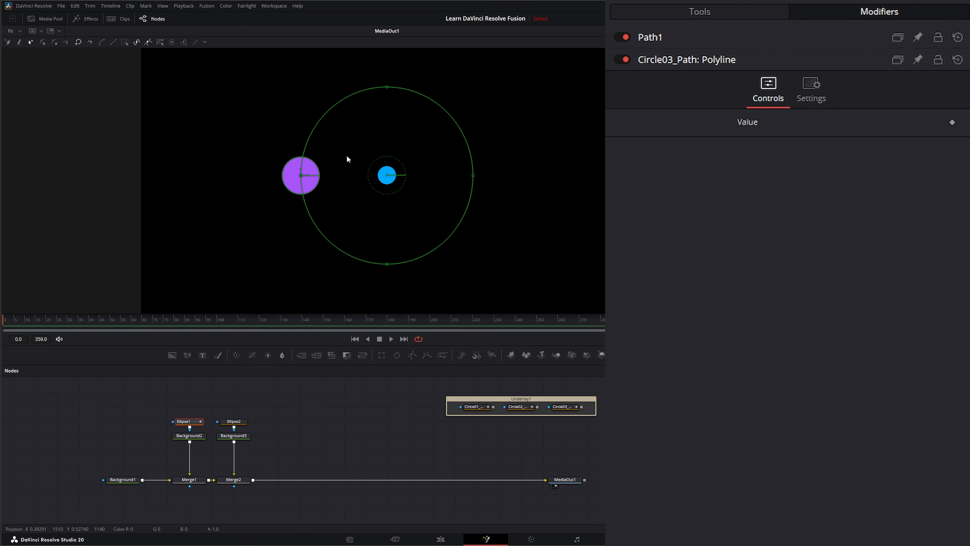
Step: Keyframe Path1's Displacement at 0.0 on the first frame and 1.0 on the last frame
left_click(666, 38)
mouse_move(742, 210)
left_mouse_down()
mouse_move(903, 213)
mouse_move(727, 211)
left_mouse_up()
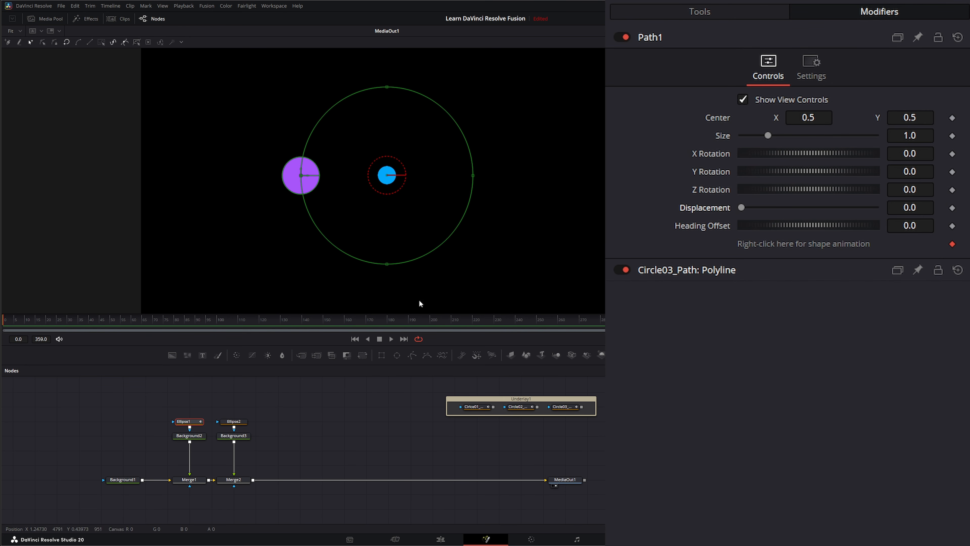
left_click_drag(741, 208, 894, 208)
left_click(952, 208)
left_click(403, 339)
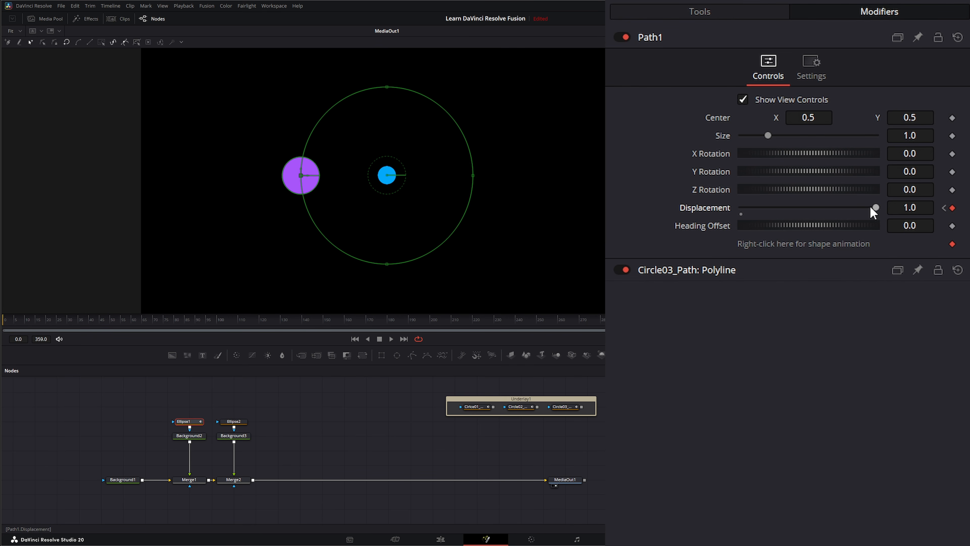
left_click_drag(873, 207, 878, 207)
Step: Play back the circle's motion from the start and display Ellipse1's Displacement curve in the Spline editor
left_click(391, 339)
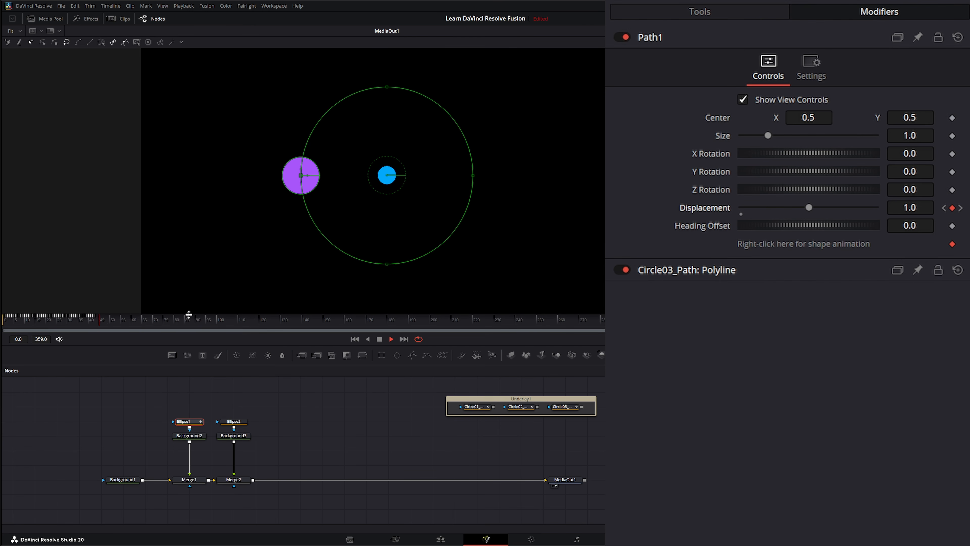
left_click(379, 339)
left_click(354, 339)
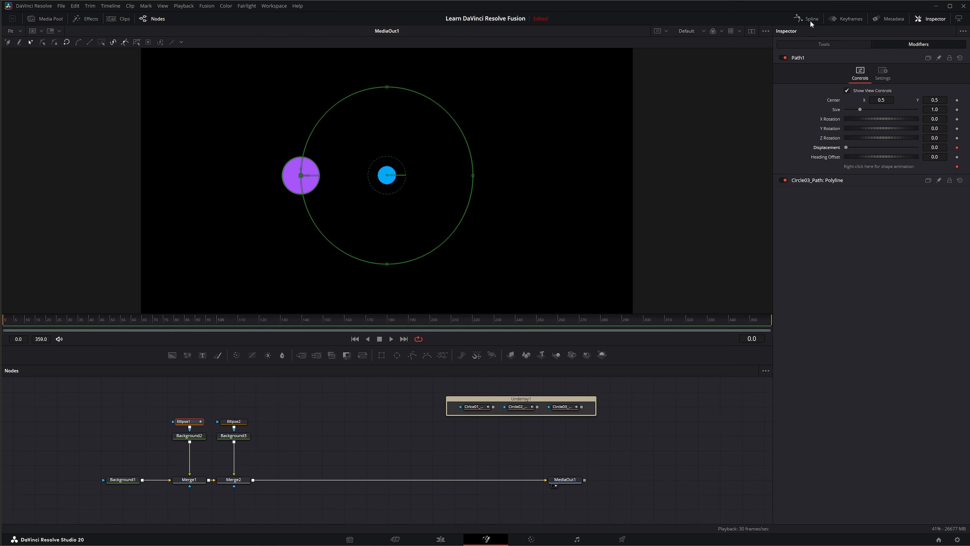
left_click(810, 20)
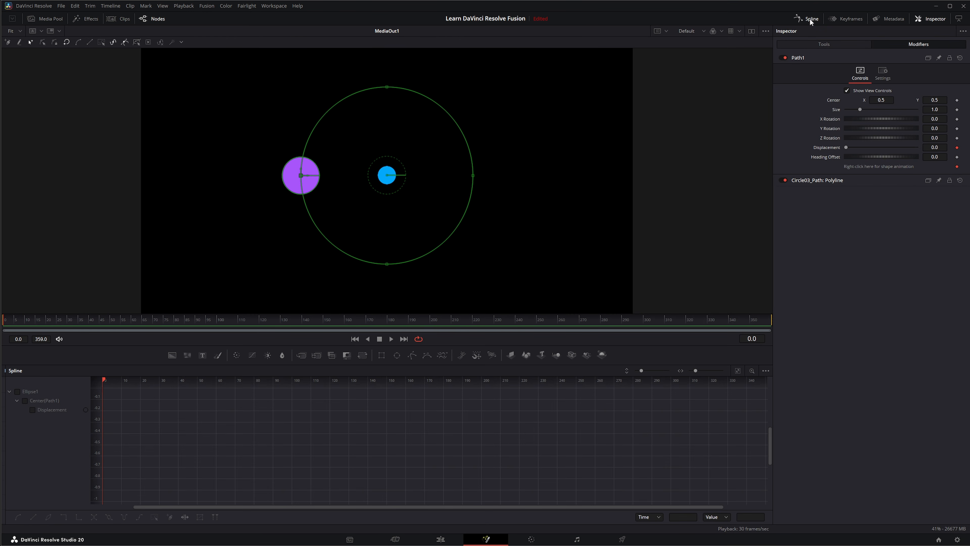
left_click(17, 391)
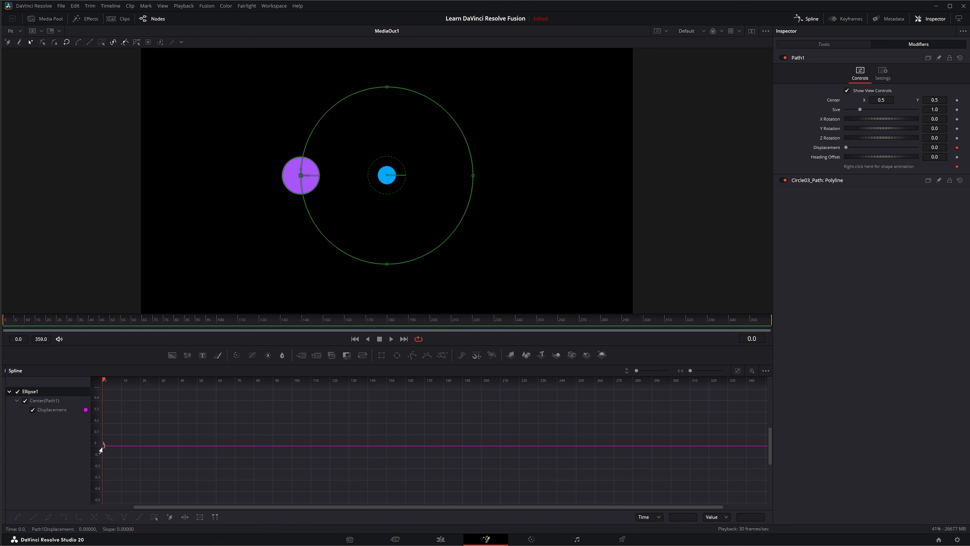
left_click_drag(153, 427, 239, 426)
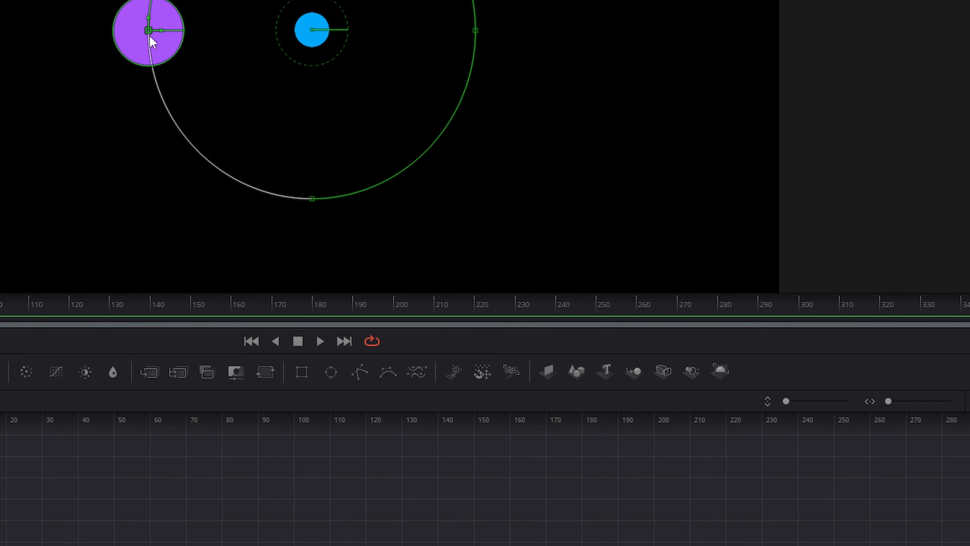
Step: Open the Path1 PolyLine options for the circular path's starting point and close the Spline editor
right_click(148, 30)
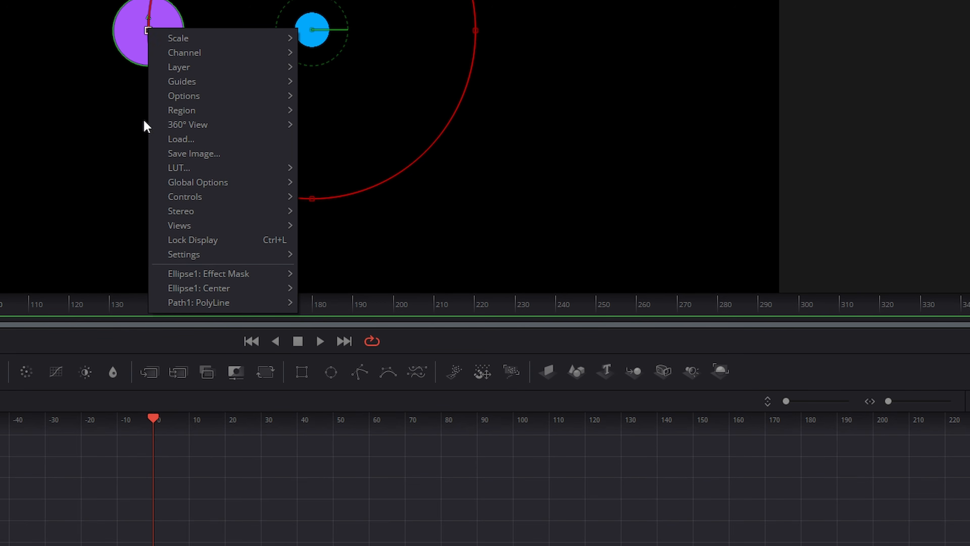
mouse_move(225, 303)
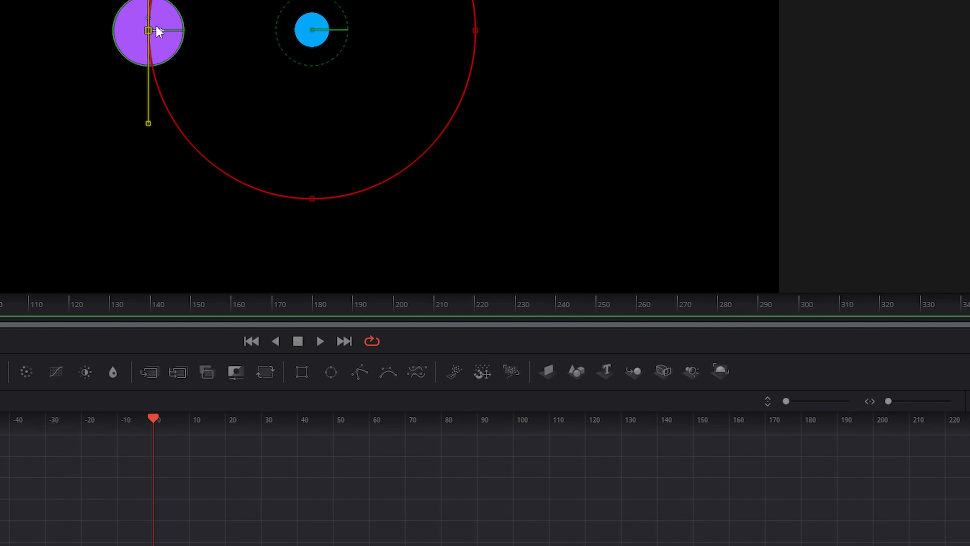
right_click(149, 32)
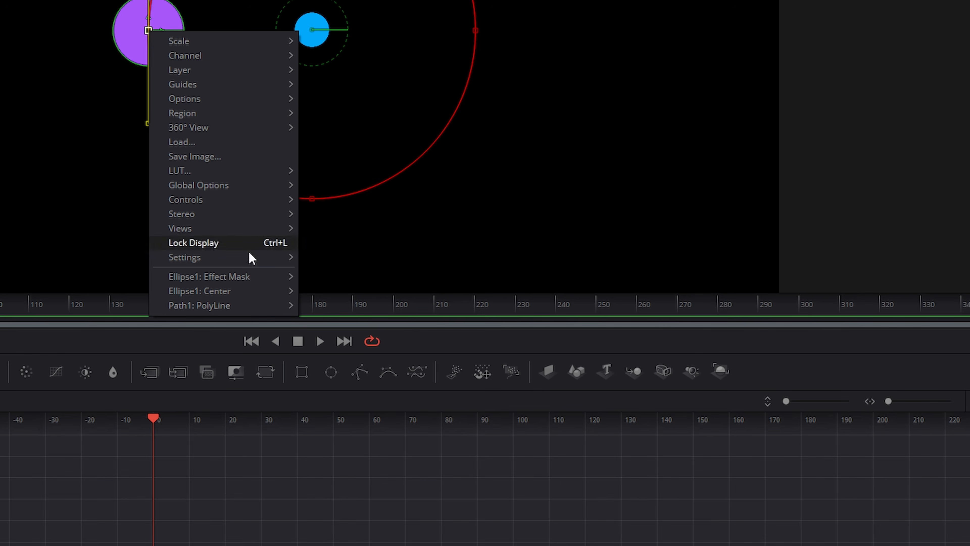
mouse_move(249, 305)
left_click(339, 362)
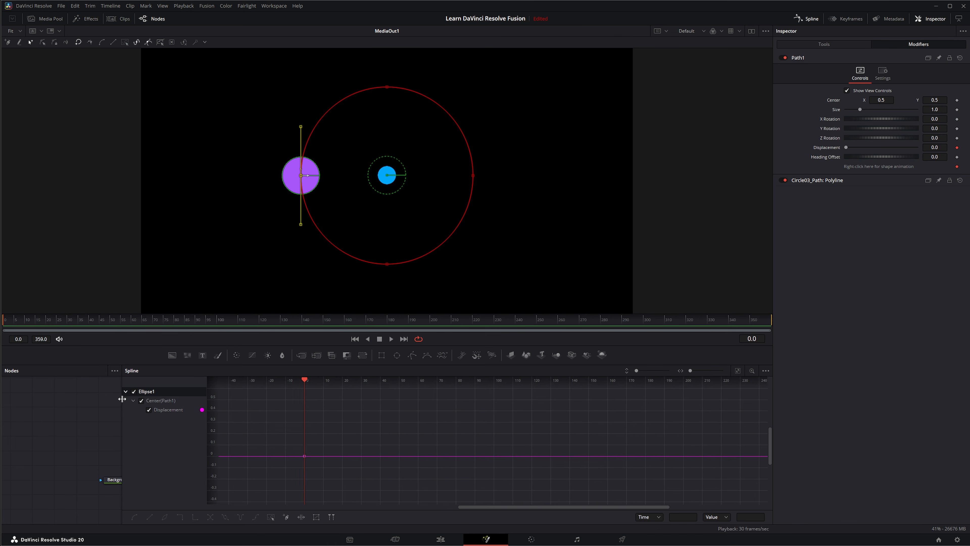
left_click_drag(121, 399, 299, 399)
left_click(806, 19)
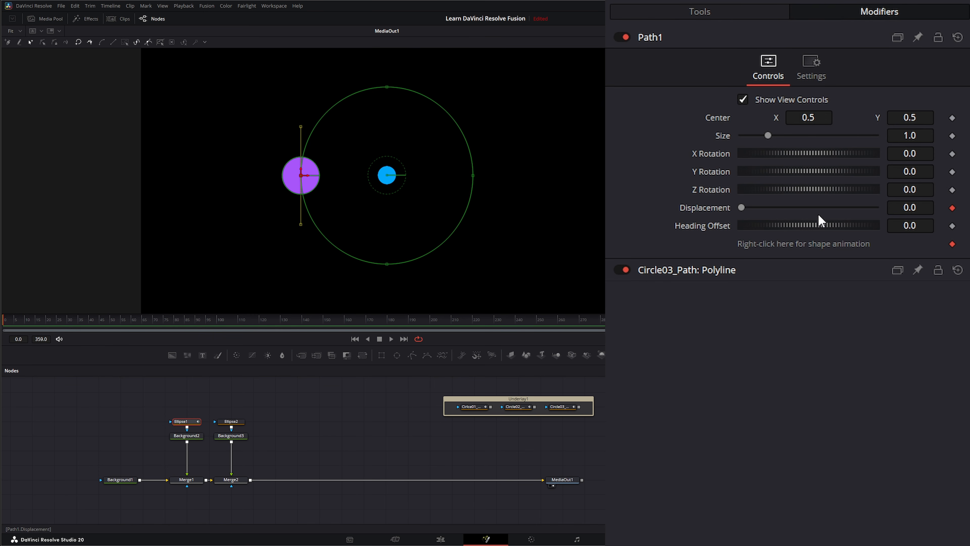
Step: Reverse the motion by setting Path1's Displacement to 1.0 on the first frame and 0.0 on the last frame, and play it back
left_click_drag(741, 206, 876, 207)
left_click(901, 209)
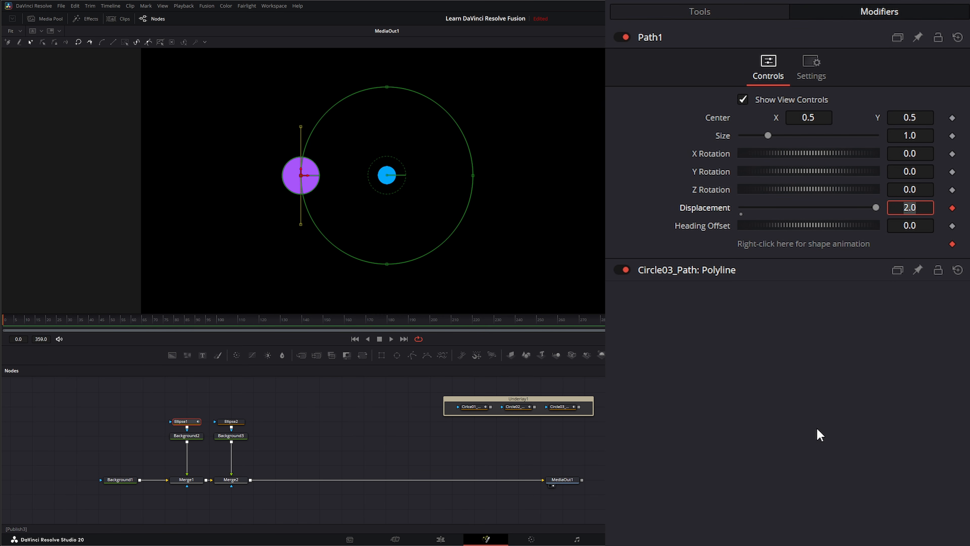
type("1")
key("Tab")
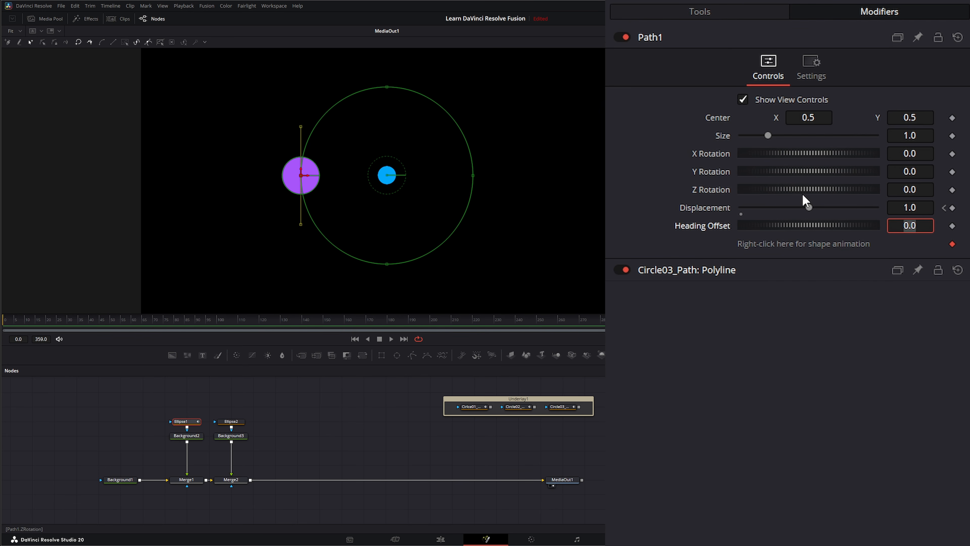
left_click(912, 207)
type("0")
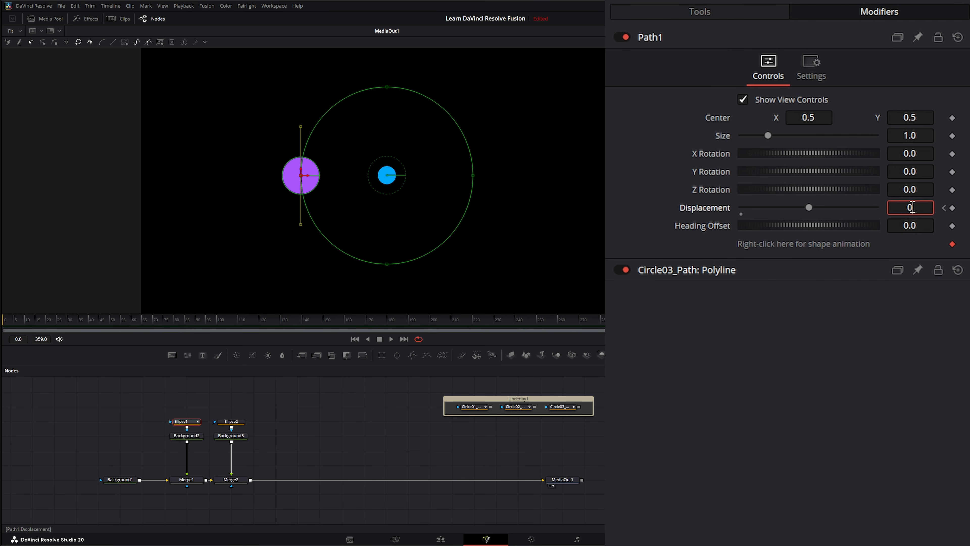
key("Tab")
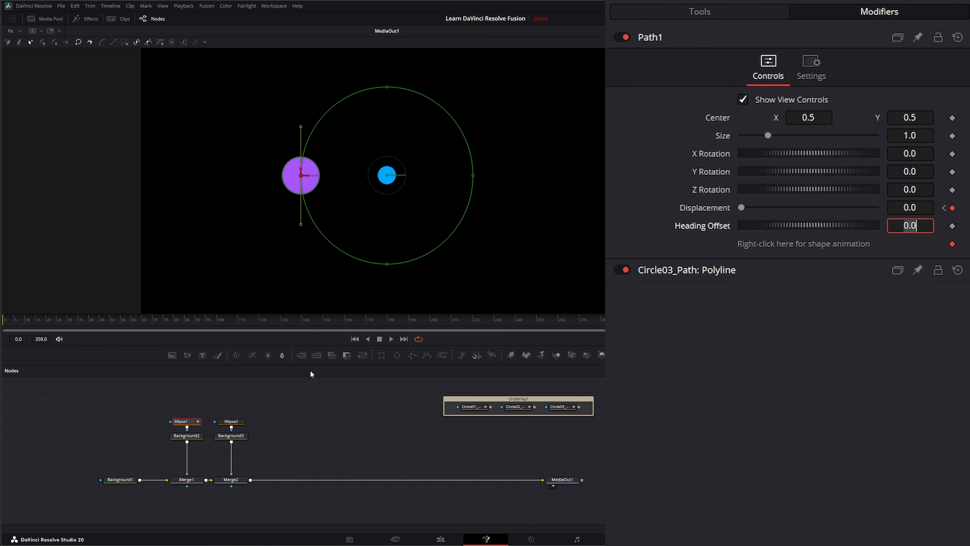
left_click(391, 339)
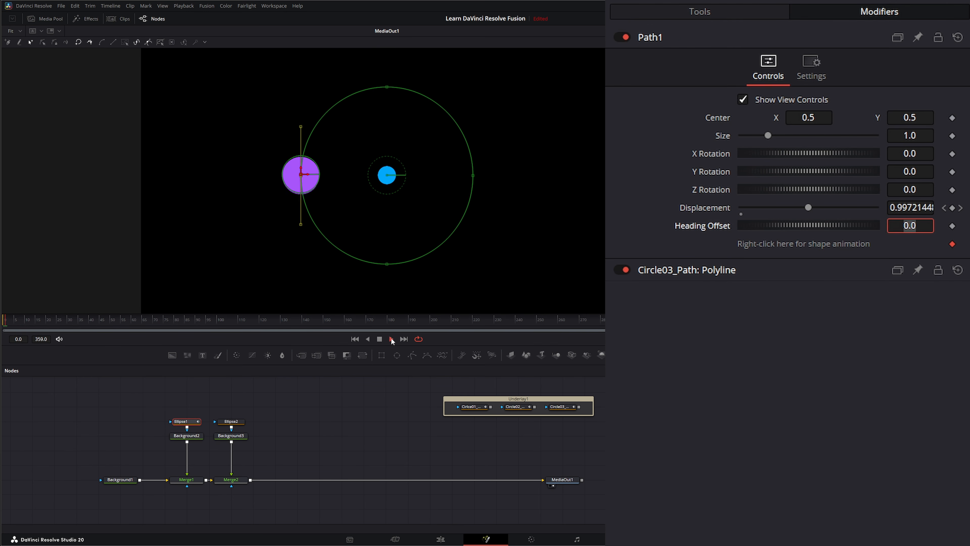
left_click(321, 421)
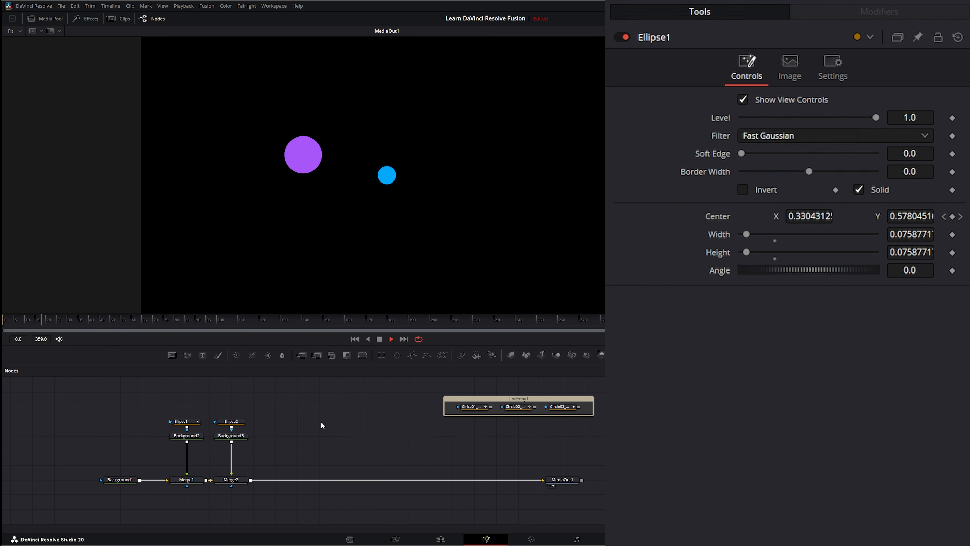
Step: Stop playback, add a path to Ellipse2's Center, and remove the automatic Displacement keyframe from Path2
left_click(381, 340)
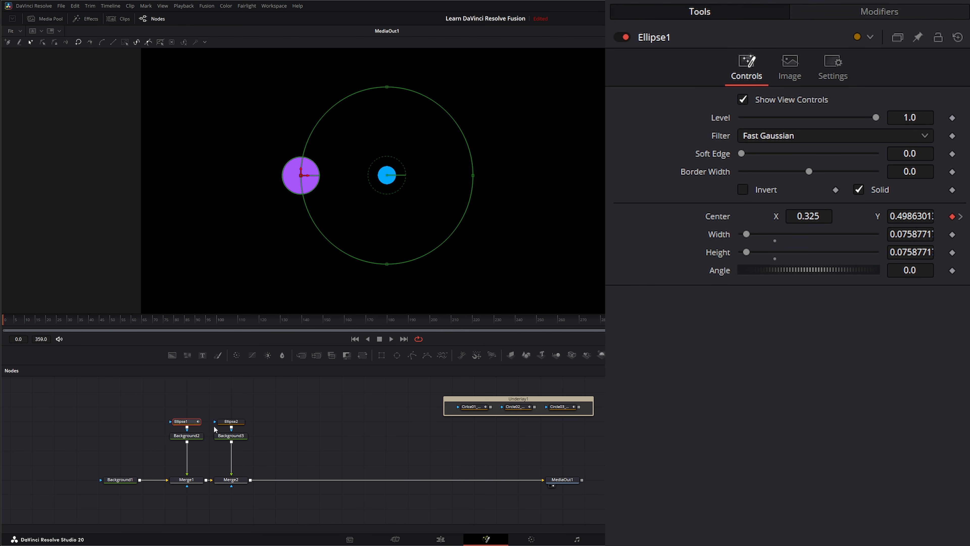
left_click(232, 421)
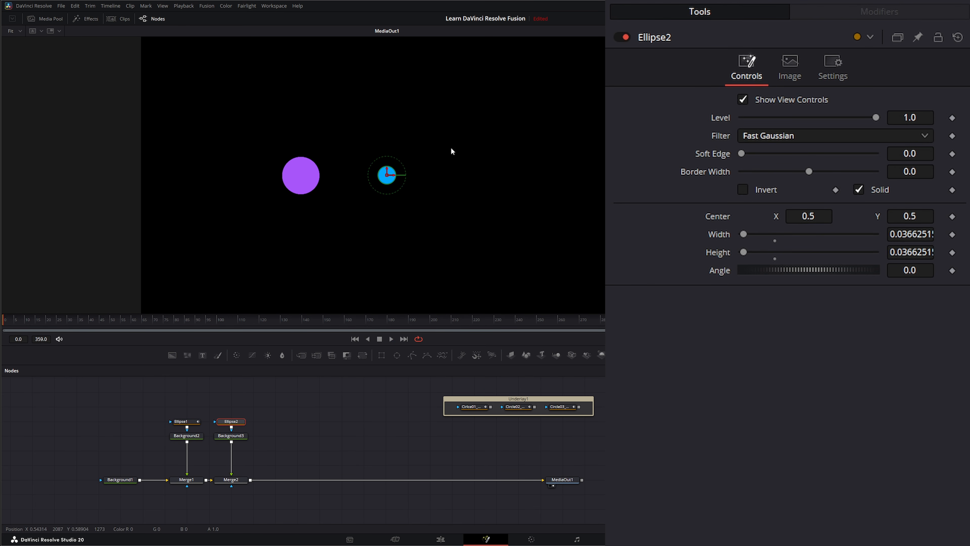
right_click(711, 215)
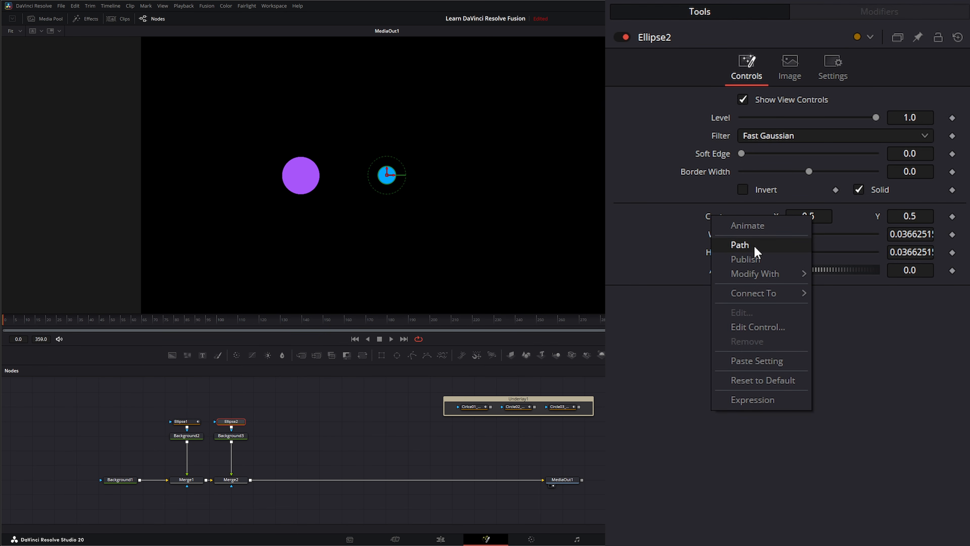
left_click(746, 246)
left_click(864, 13)
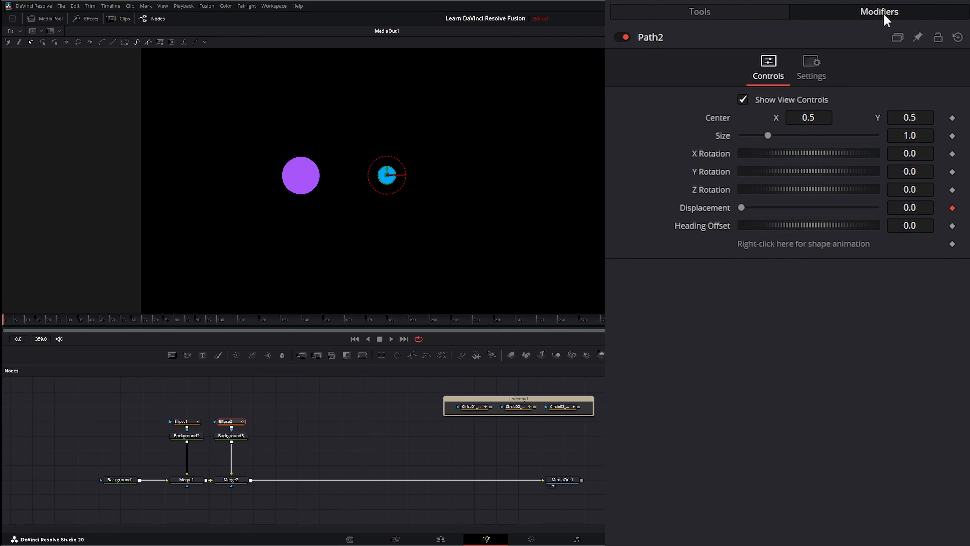
left_click(952, 208)
Step: Connect Path2's shape animation to the published Cirlce01_Path: Polyline
right_click(755, 247)
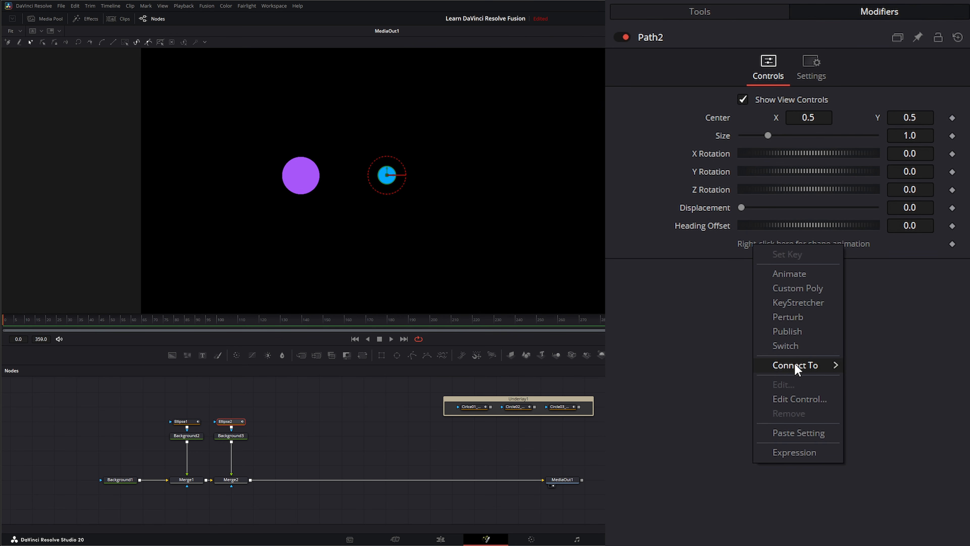
mouse_move(796, 368)
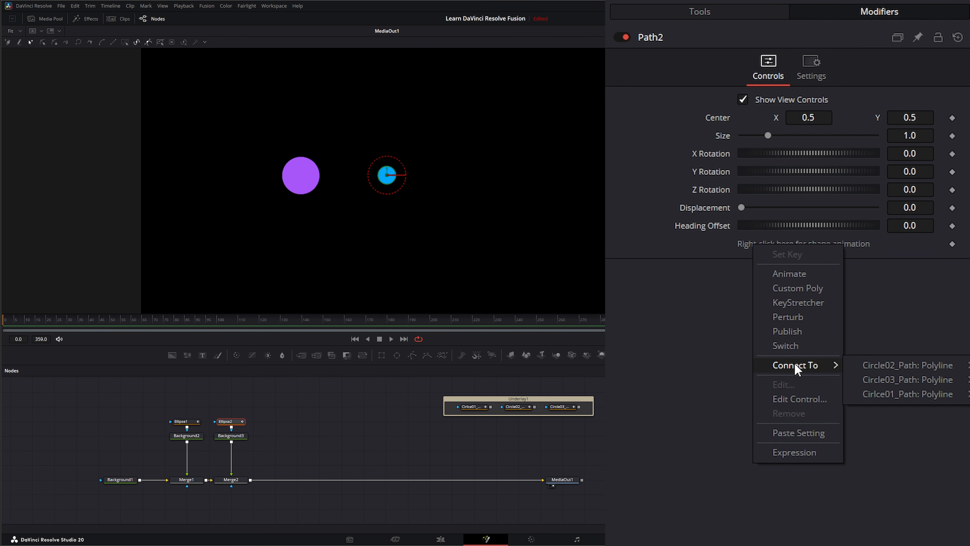
left_click(907, 394)
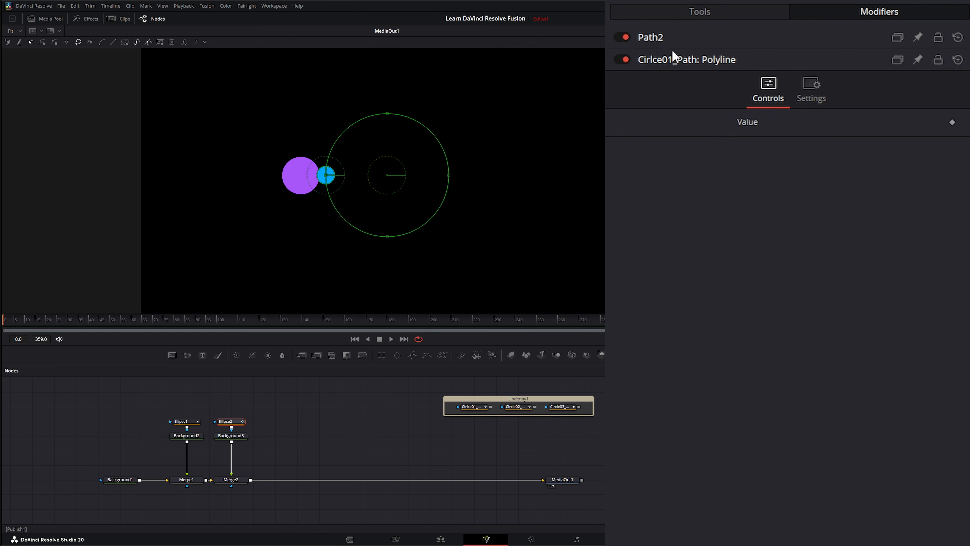
Step: Keyframe Path2's Displacement at 1.0 on the first frame and 0.0 on frame 30
left_click(668, 37)
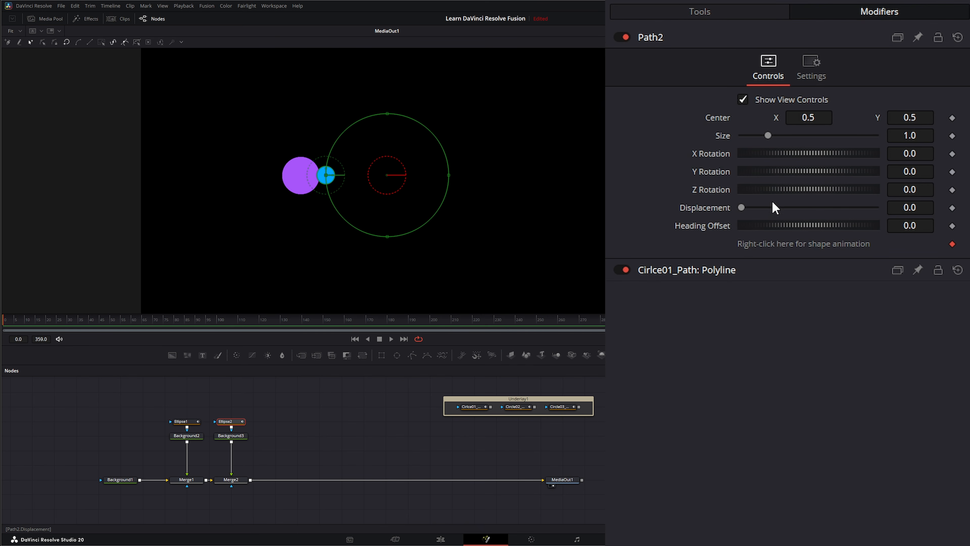
left_click_drag(741, 209, 892, 220)
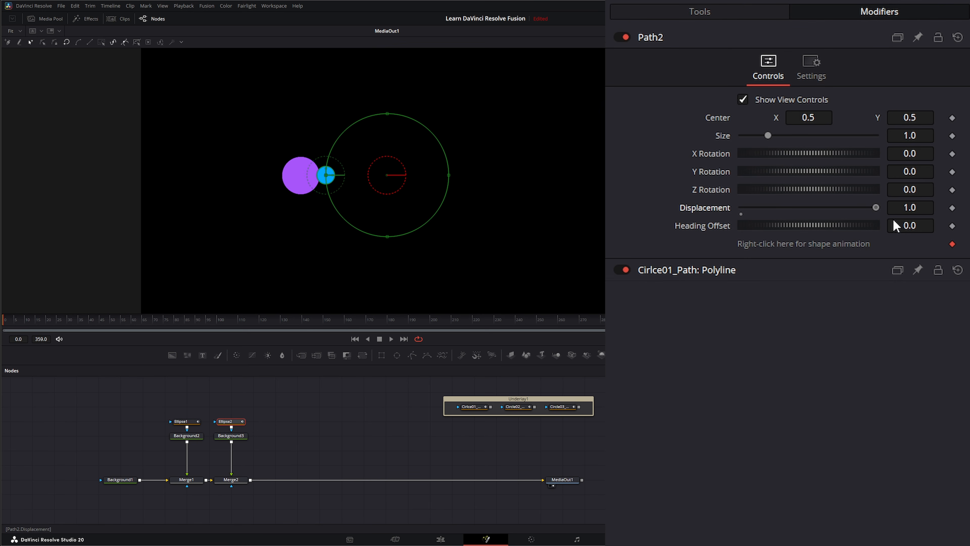
left_click(951, 208)
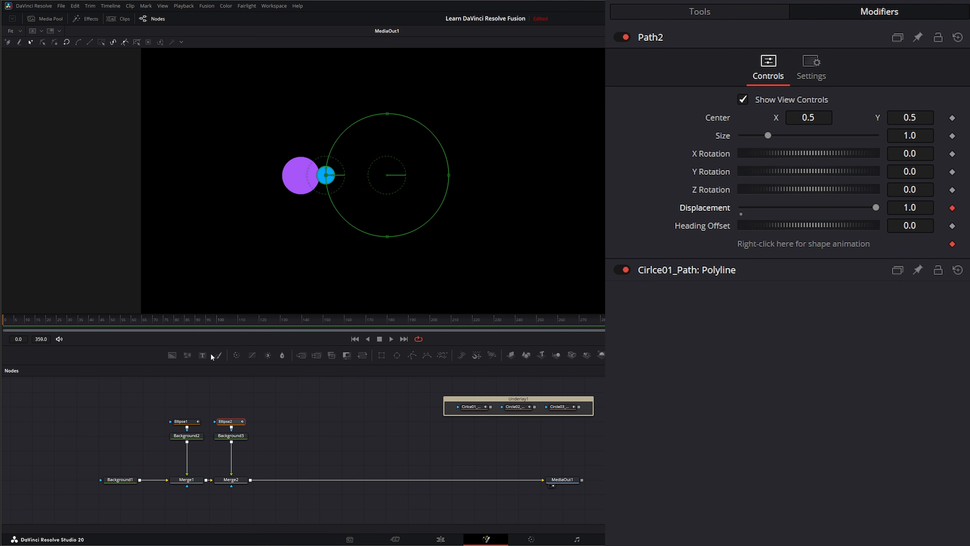
left_click(68, 320)
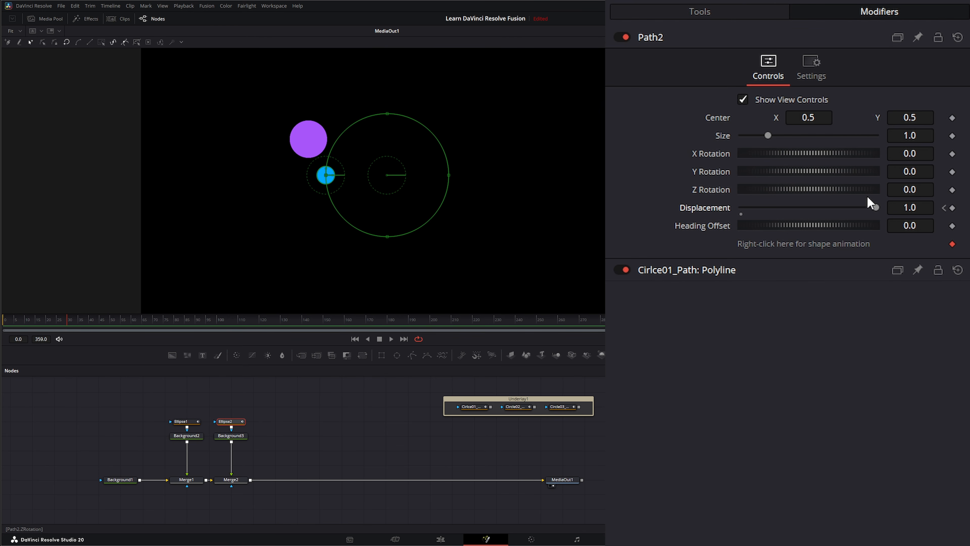
left_click_drag(875, 207, 728, 214)
Step: Play back the two circles' motion and return to the first frame
key("space")
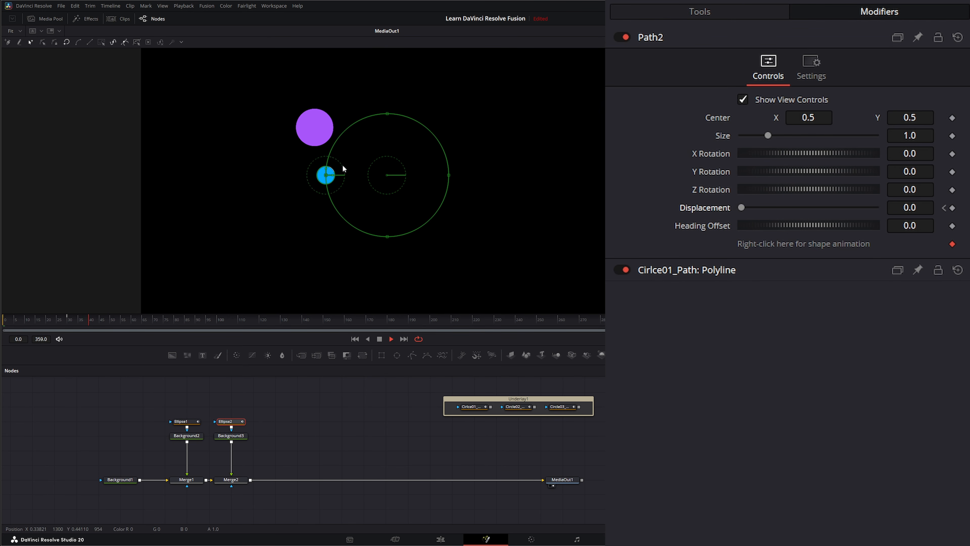
left_click(379, 339)
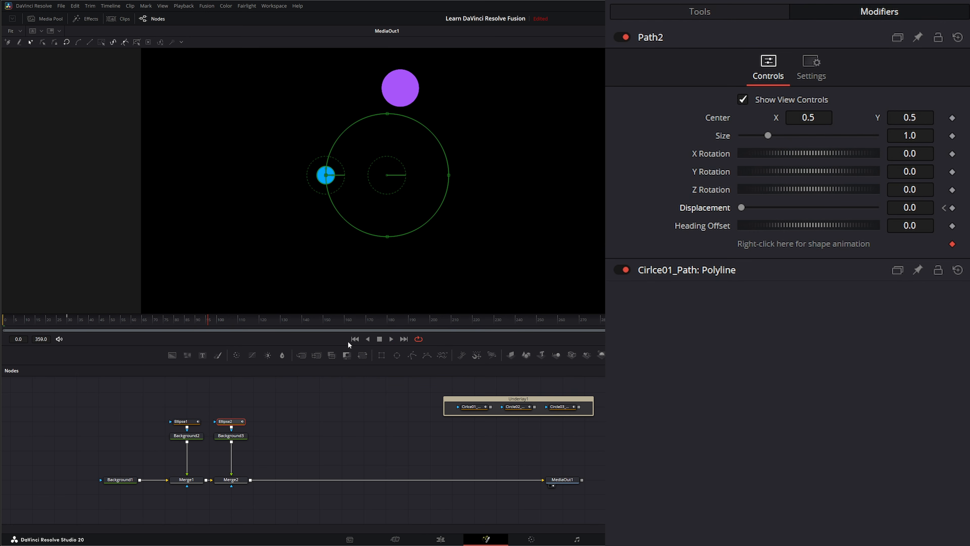
left_click(355, 339)
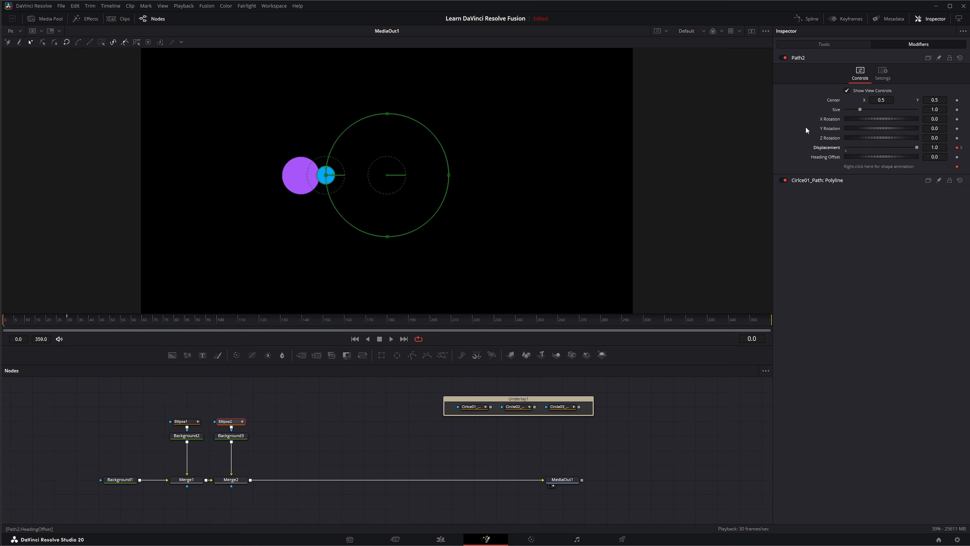
Step: Show Ellipse2's Displacement curve in the Spline editor and loop both of its keyframes
left_click(808, 19)
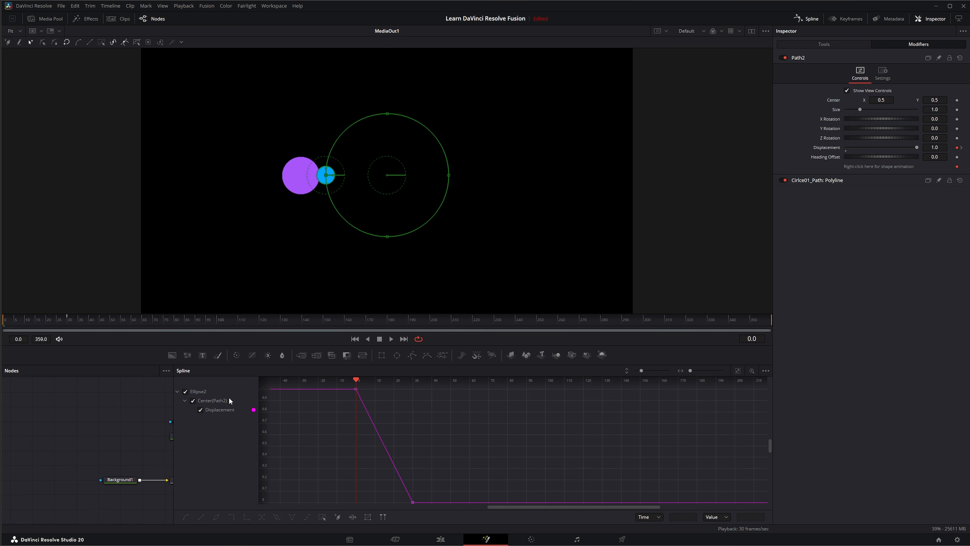
left_click_drag(128, 393, 28, 414)
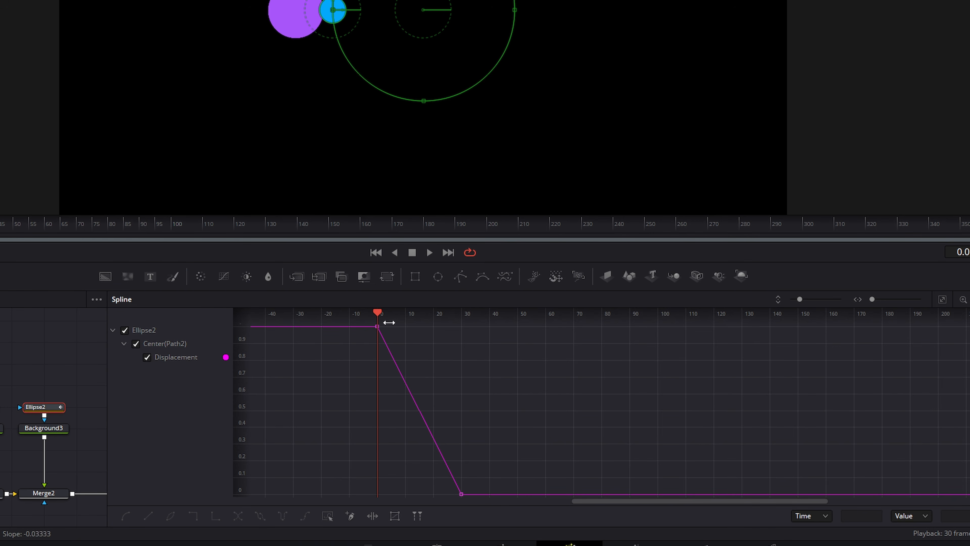
left_click_drag(351, 351, 396, 323)
left_click(461, 493, "ctrl")
left_click(259, 516)
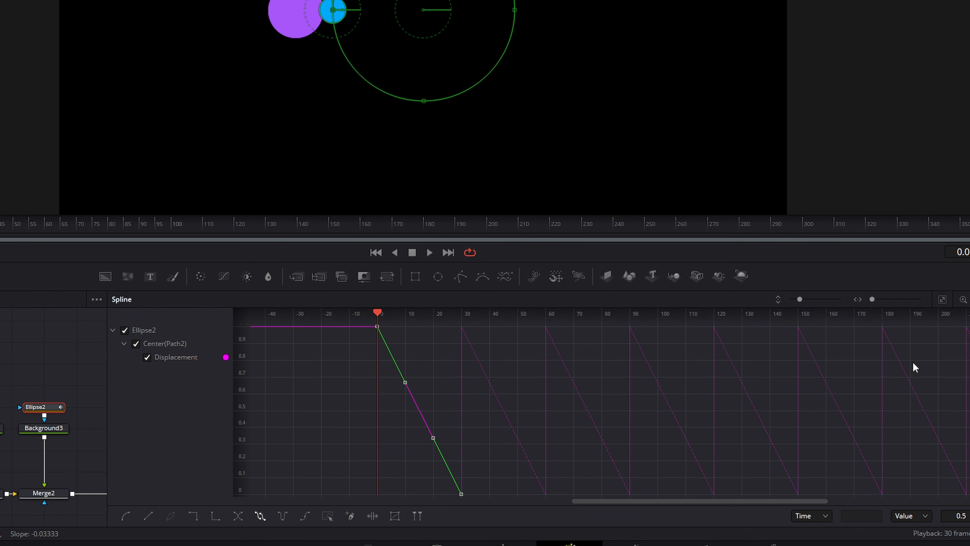
Step: Play back the looping motion, close the Spline editor, and return to the first frame
left_click(430, 252)
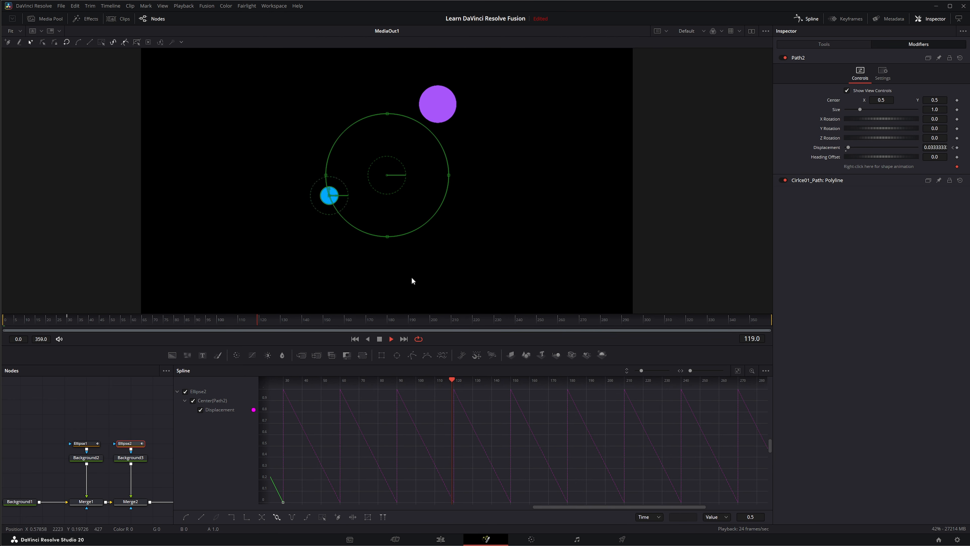
left_click(379, 338)
left_click(132, 422)
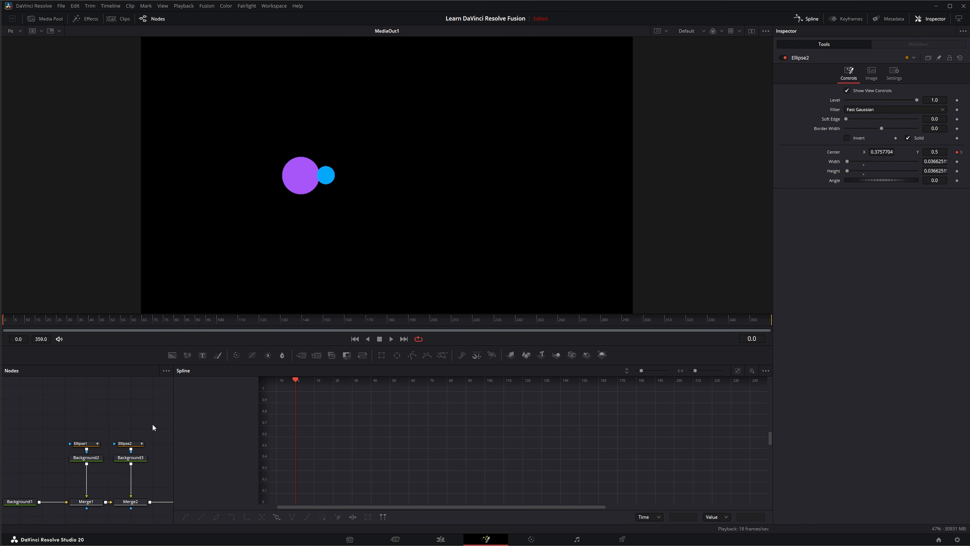
left_click(810, 19)
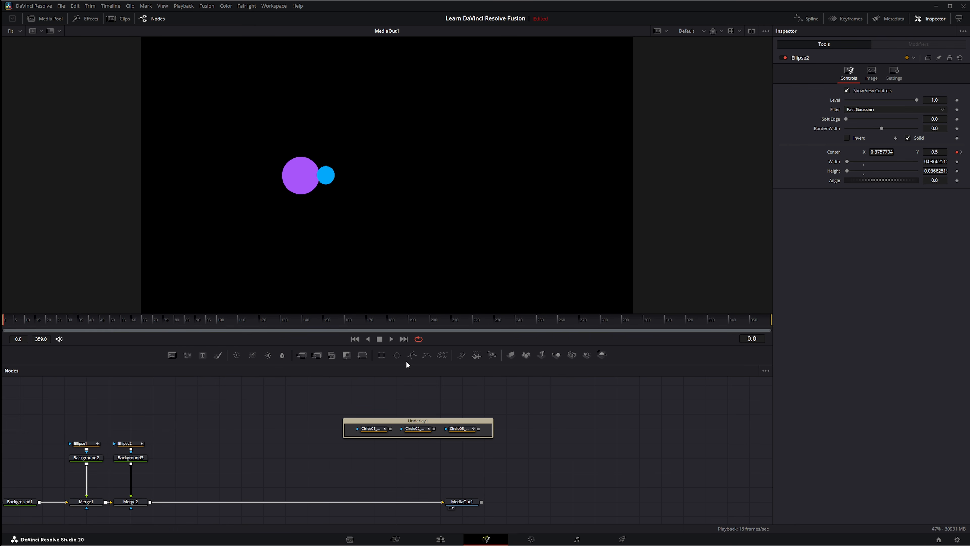
left_click(393, 338)
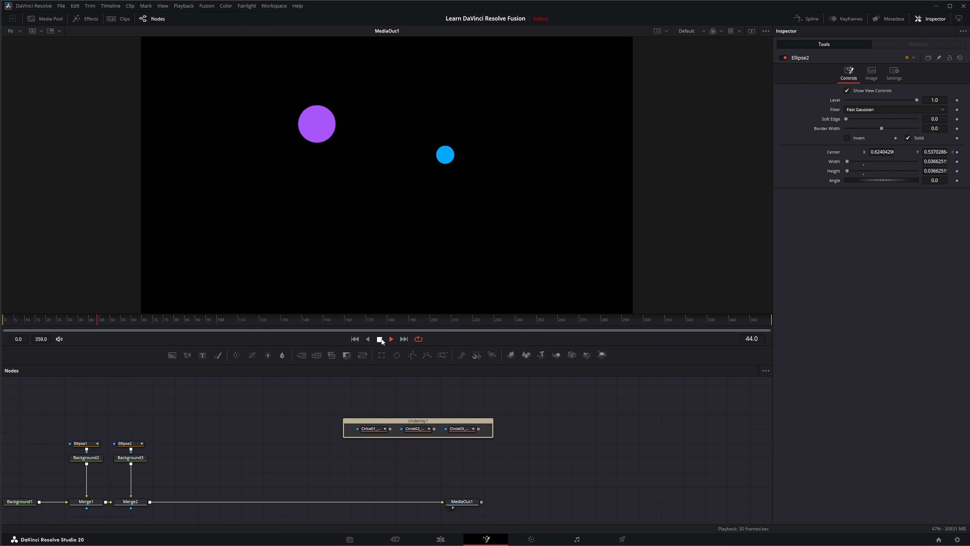
left_click(356, 340)
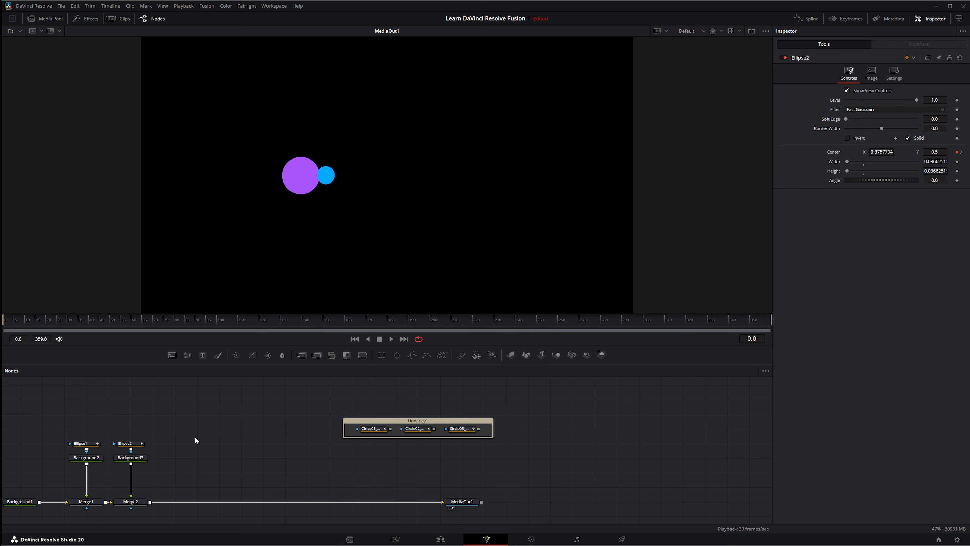
Step: Add a Transform after Background2 and set its Angle to -90
left_click(86, 458)
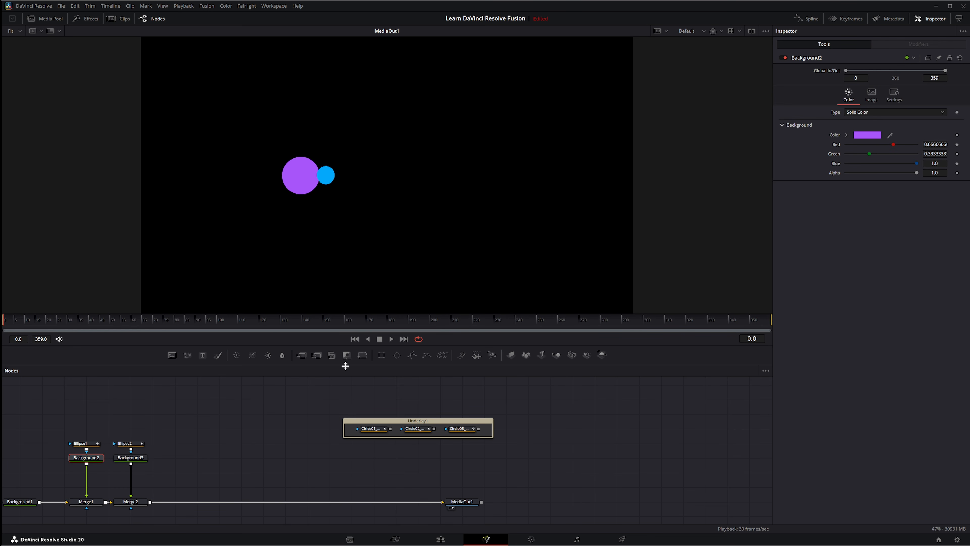
left_click(363, 355)
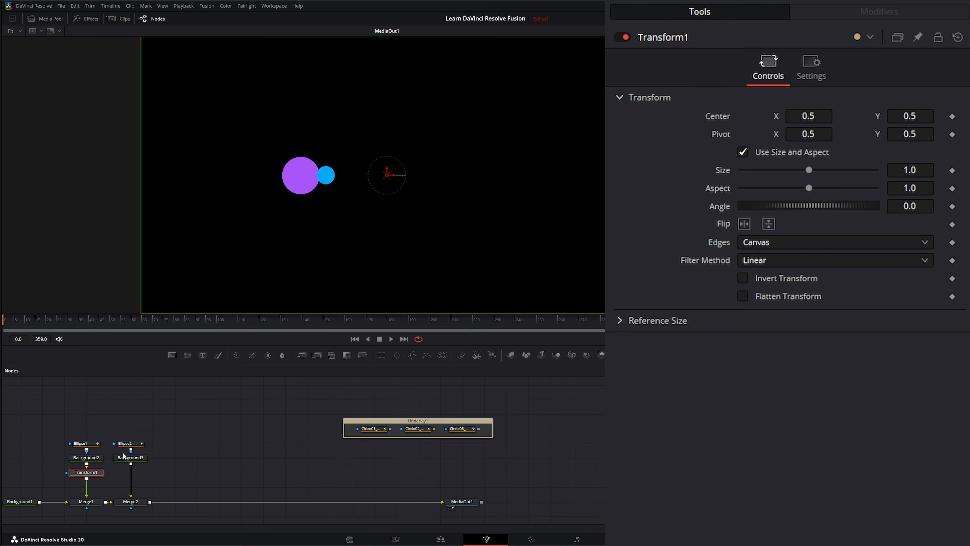
left_click(911, 206)
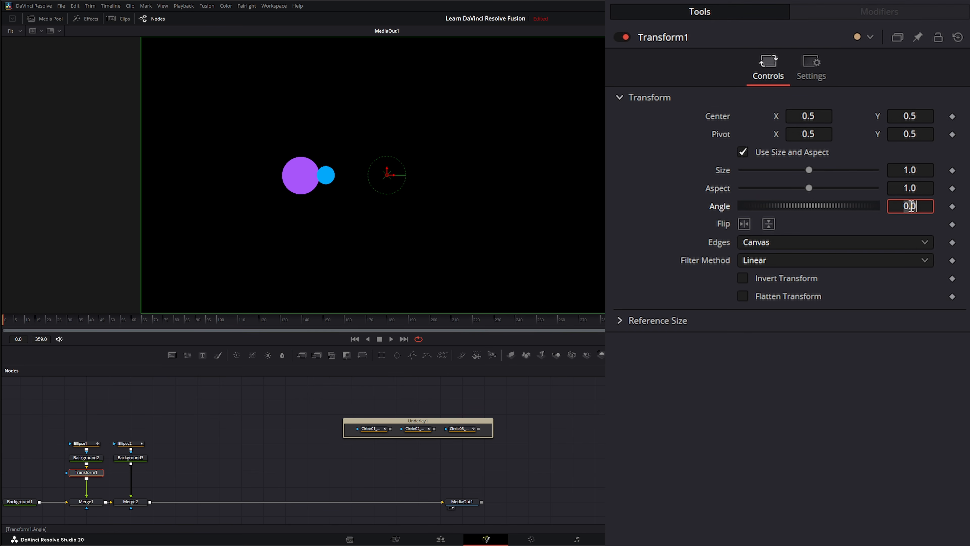
key("BackSpace")
key("Return")
Step: Insert a copy of the Transform between Background3 and Merge2, and play back the result from the start
key("ctrl+v")
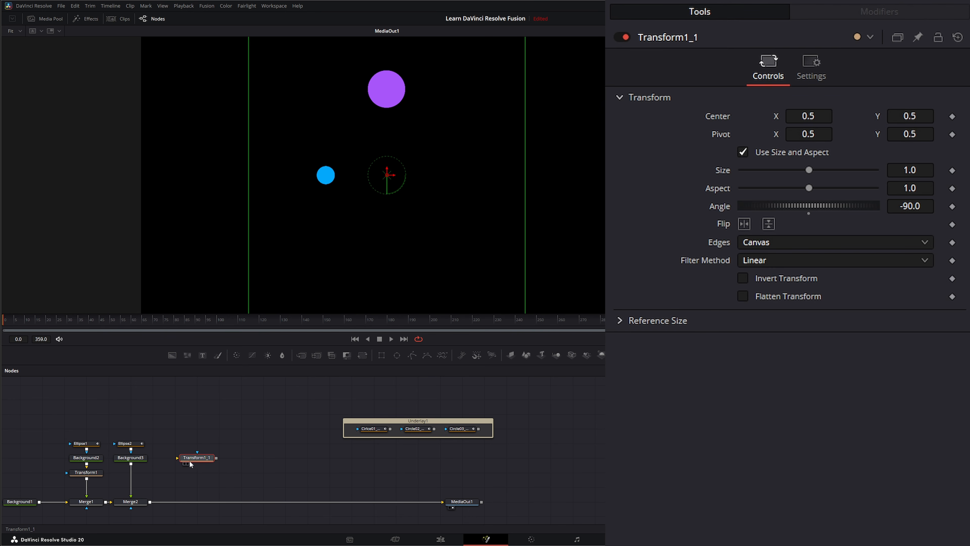
left_click_drag(202, 472, 134, 481)
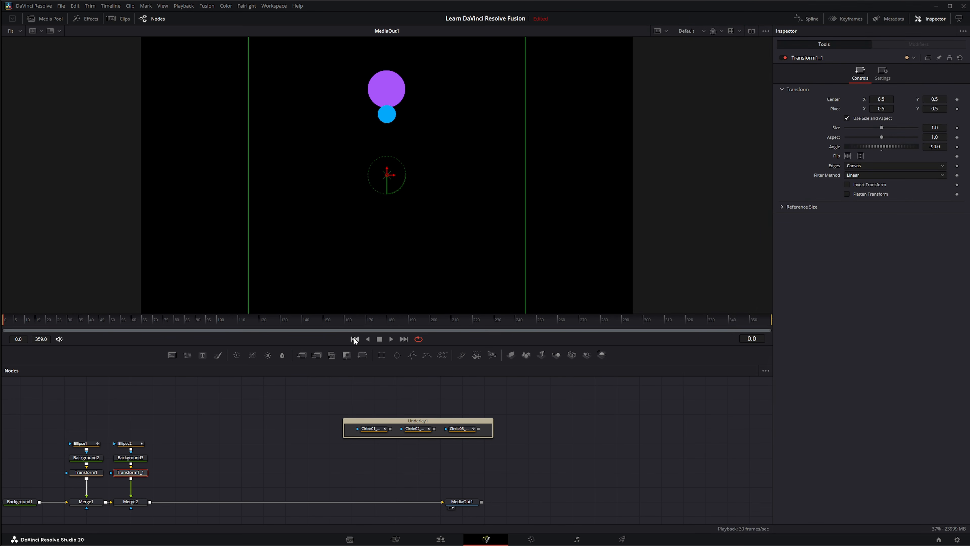
left_click(391, 339)
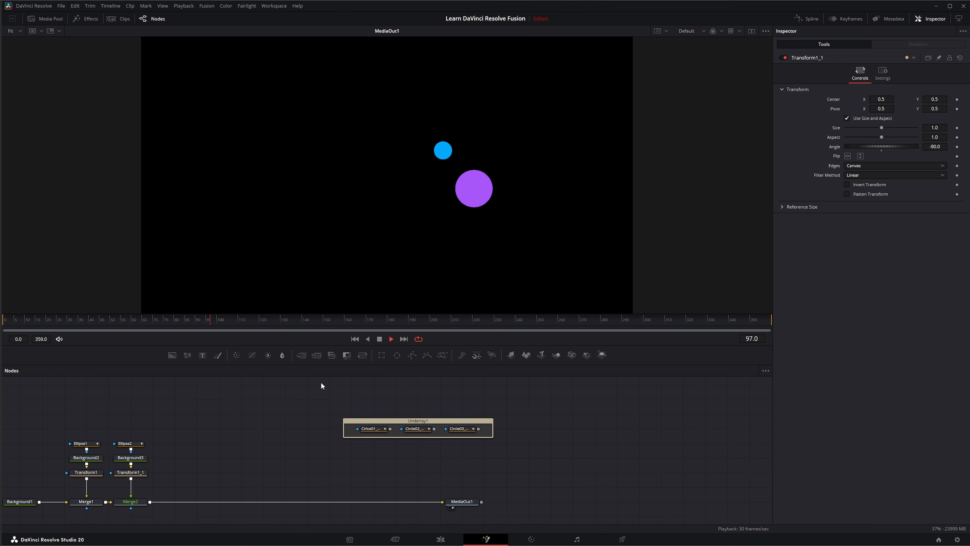
left_click(380, 339)
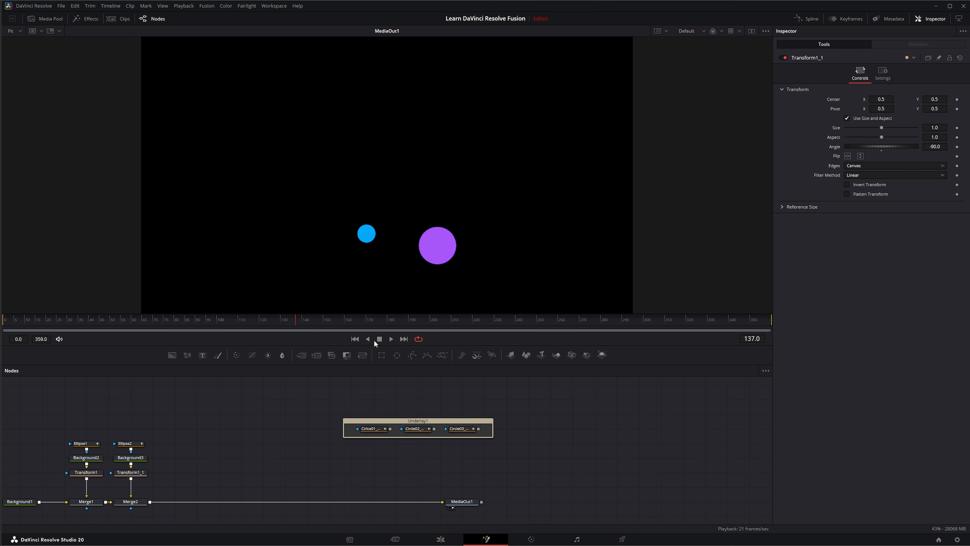
left_click(354, 339)
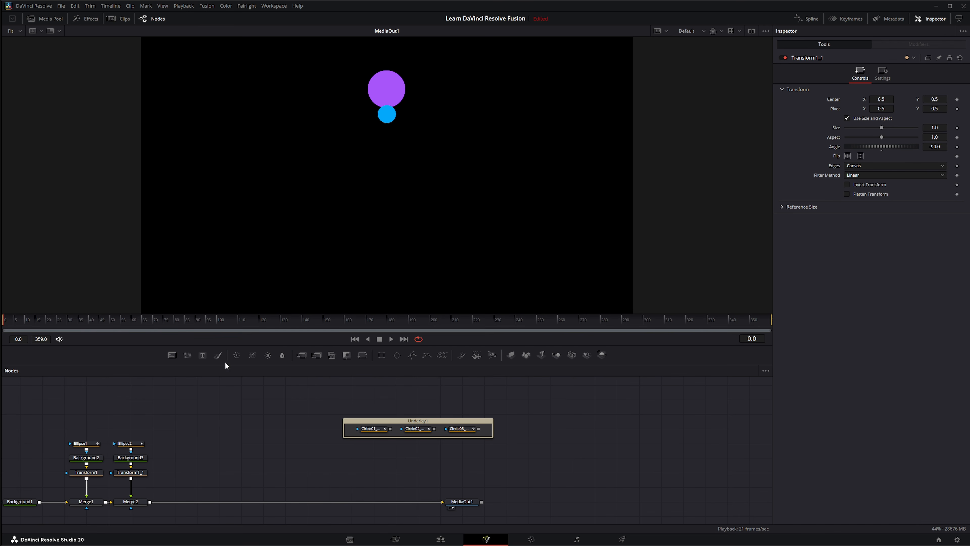
Step: Add a Merge between Merge2 and MediaOut1 and connect a new MultiMerge to its foreground
left_click_drag(302, 354, 306, 387)
left_click_drag(234, 505, 231, 504)
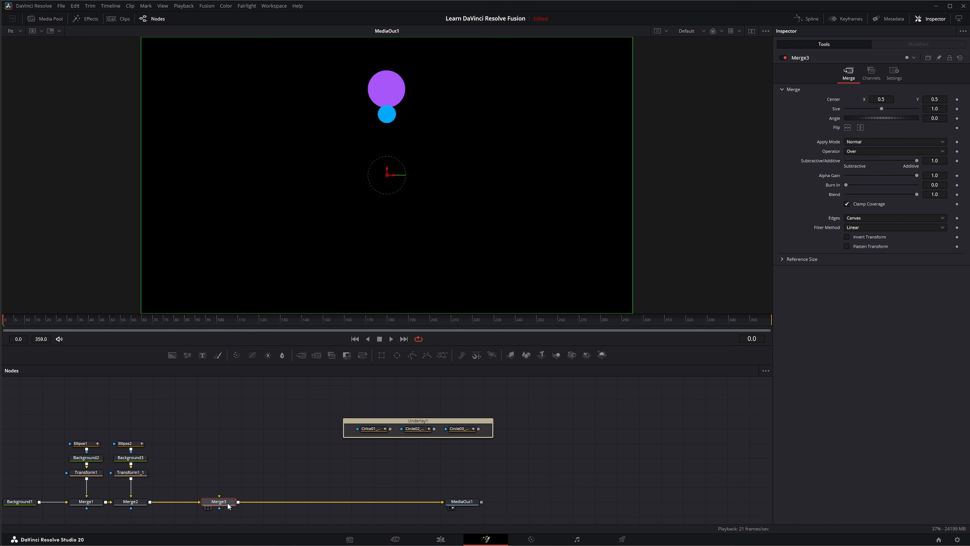
left_click(247, 470)
left_click_drag(317, 356, 297, 437)
left_click_drag(228, 444, 222, 502)
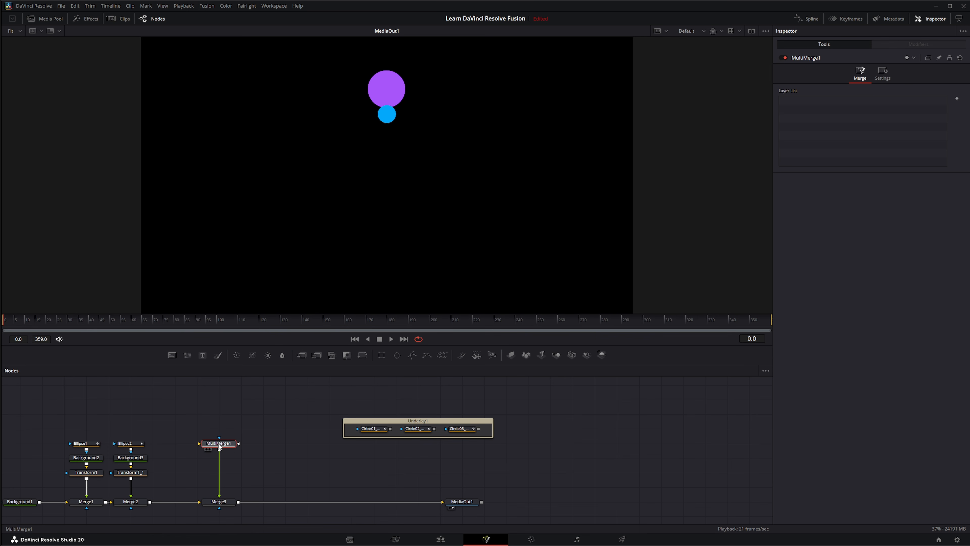
Step: Make room in the node graph by moving MultiMerge1 higher and the circle path underlay aside, leaving MultiMerge1 selected
left_click_drag(220, 447, 220, 418)
scroll(267, 424, "down", 2)
scroll(279, 444, "up", 5)
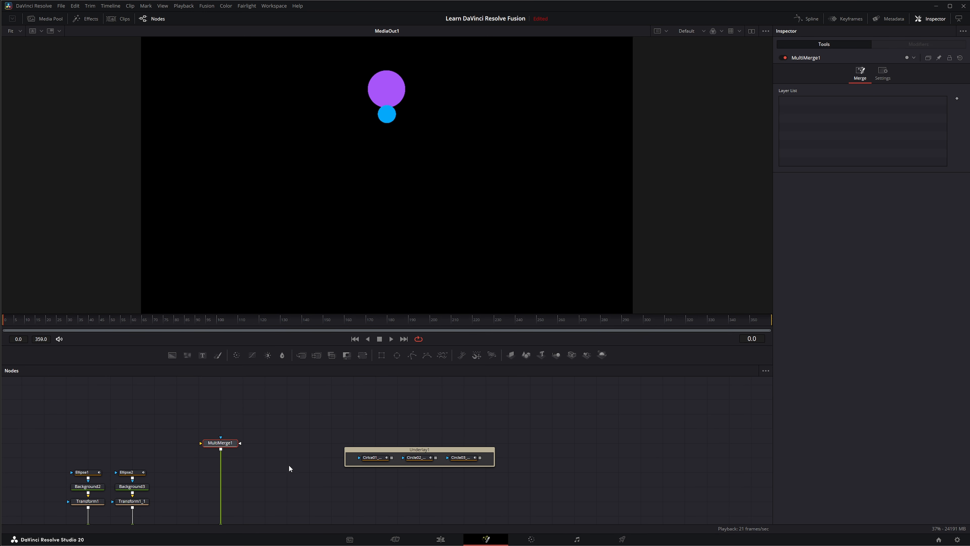
left_click_drag(414, 458, 595, 411)
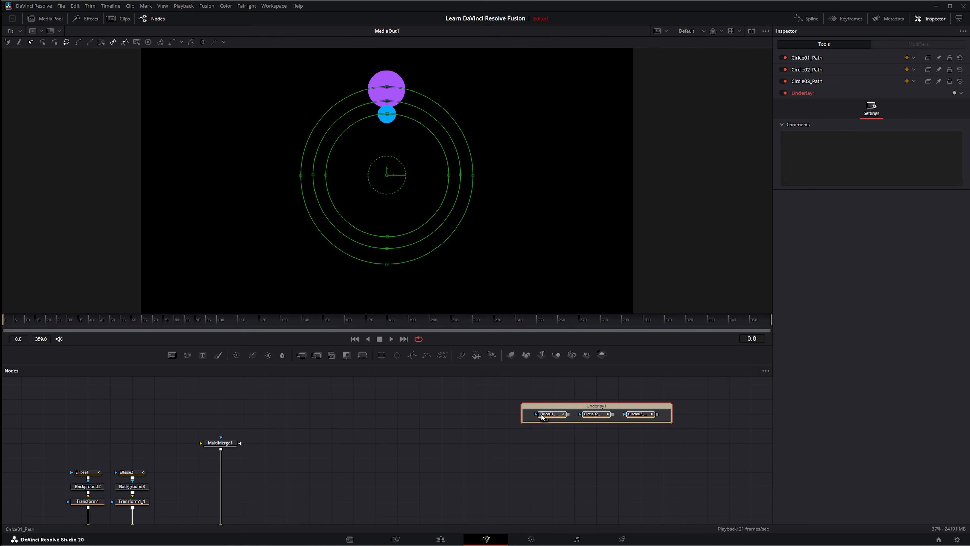
left_click(266, 437)
left_click(219, 442)
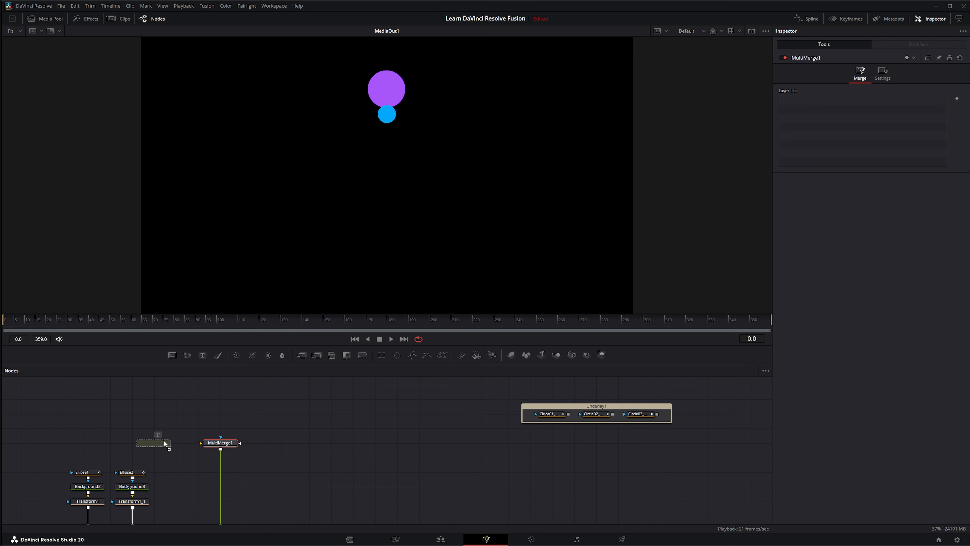
Step: Add a Text node feeding MultiMerge1, enter 12 as its text, and set its tracking to 0.927
mouse_move(164, 441)
left_mouse_down()
mouse_move(201, 443)
mouse_move(182, 445)
left_mouse_up()
left_click(815, 125)
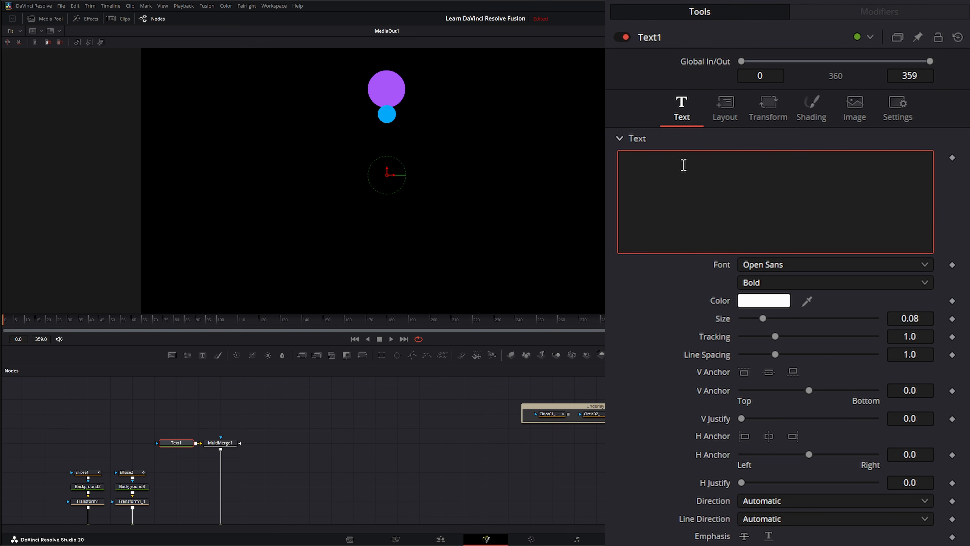
type("12")
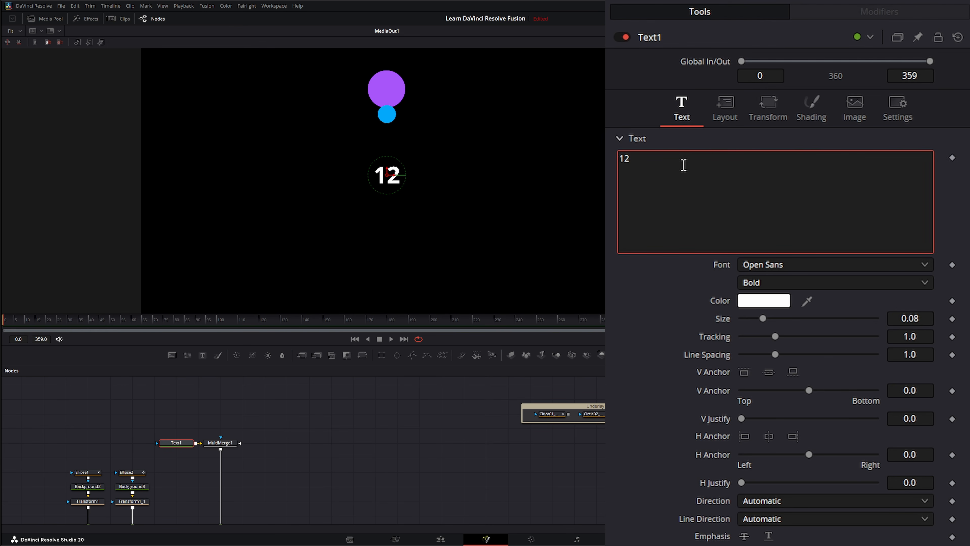
left_click_drag(922, 337, 902, 337)
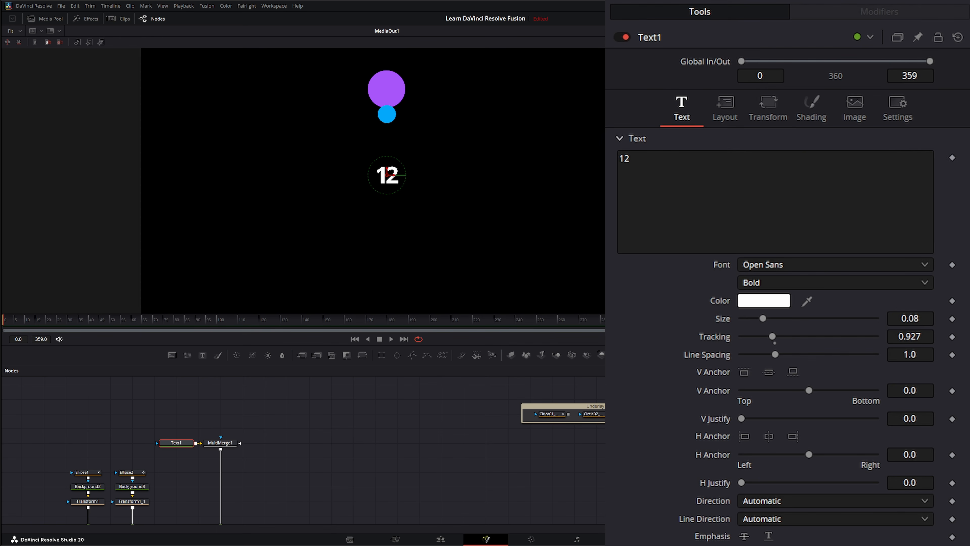
Step: Add a Path modifier to Text1's layout Center and remove the keyframe from the path's Displacement
left_click(727, 111)
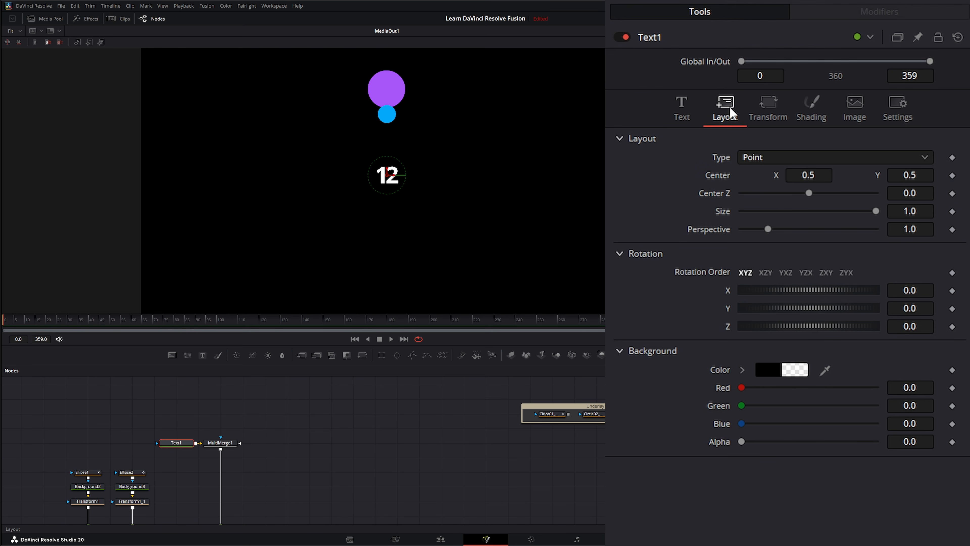
right_click(714, 176)
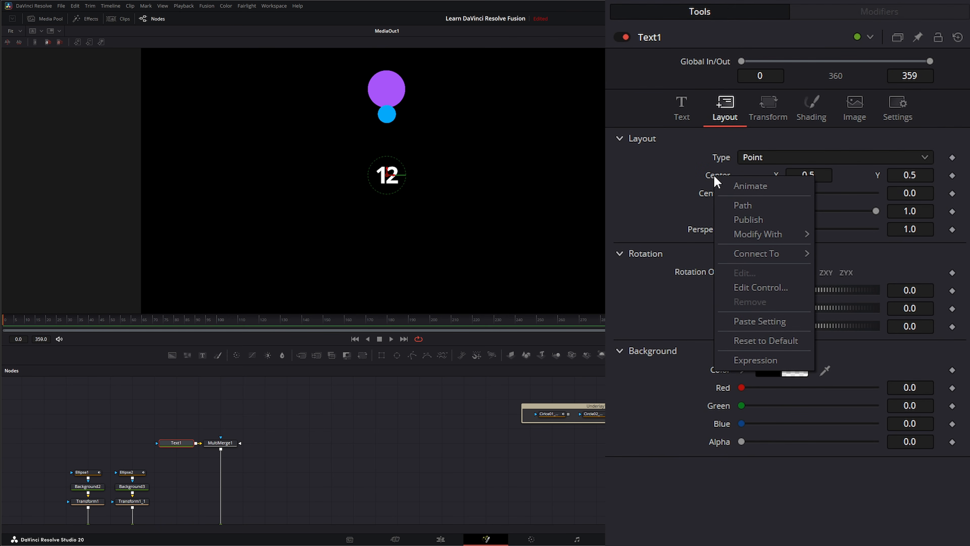
left_click(748, 207)
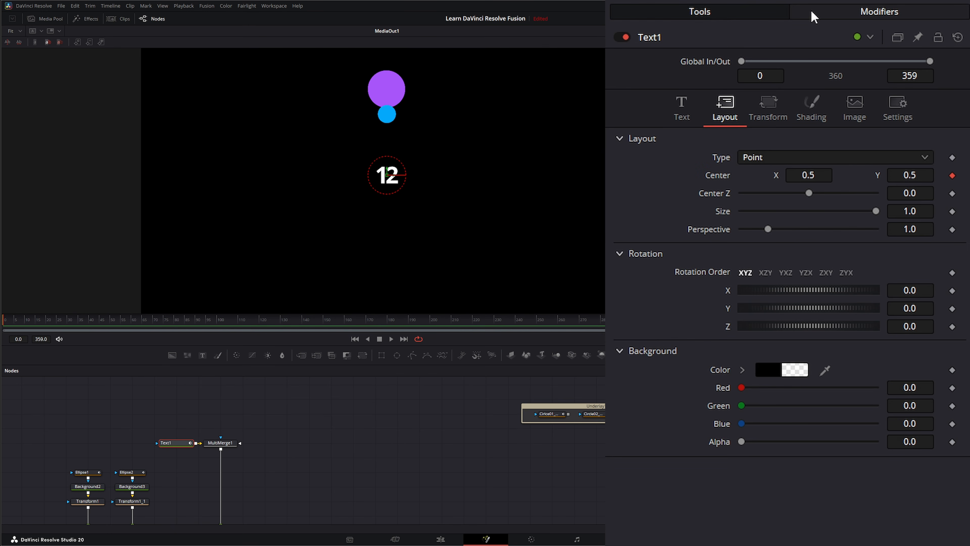
left_click(867, 13)
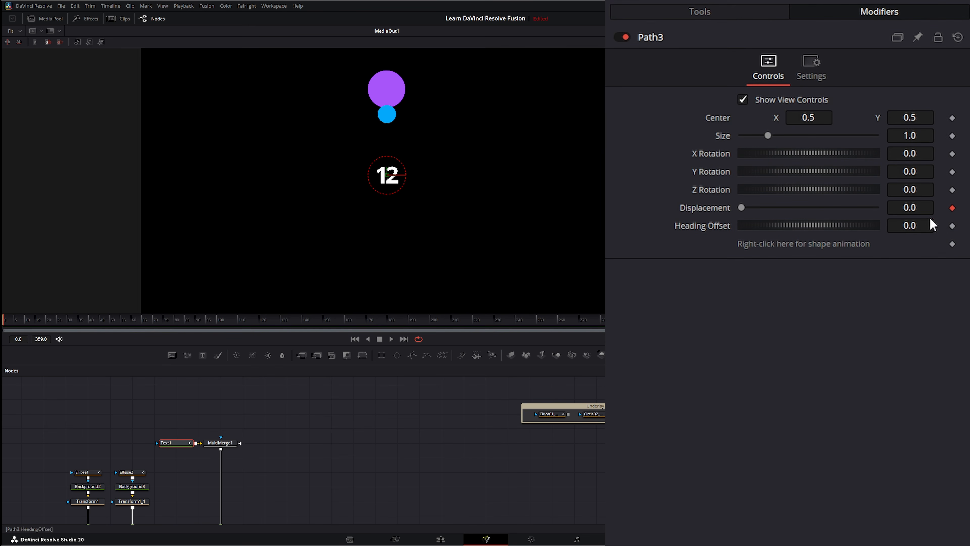
left_click(952, 207)
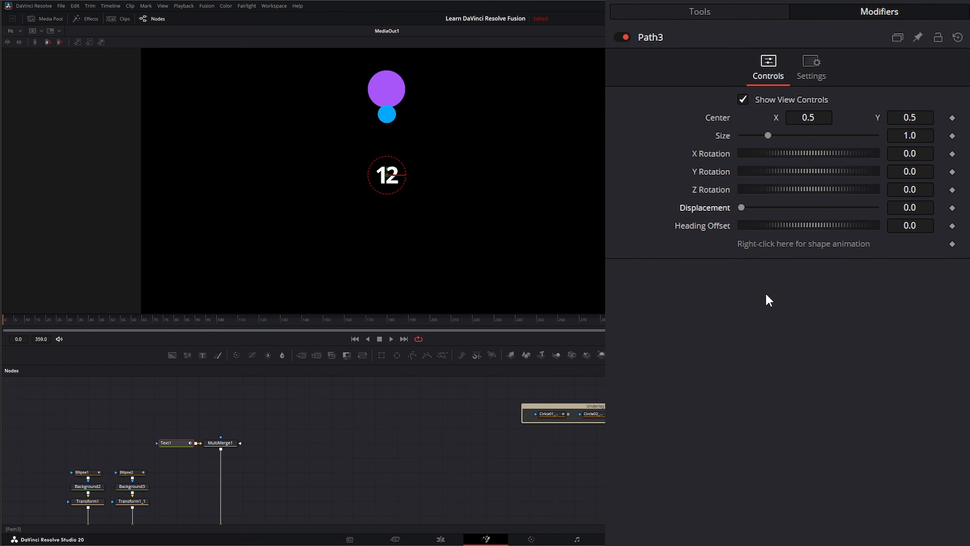
Step: Connect Path3's shape to Circle02_Path: Polyline and set its Displacement to about 0.752, placing the 12 at the circle's top
right_click(796, 251)
mouse_move(809, 370)
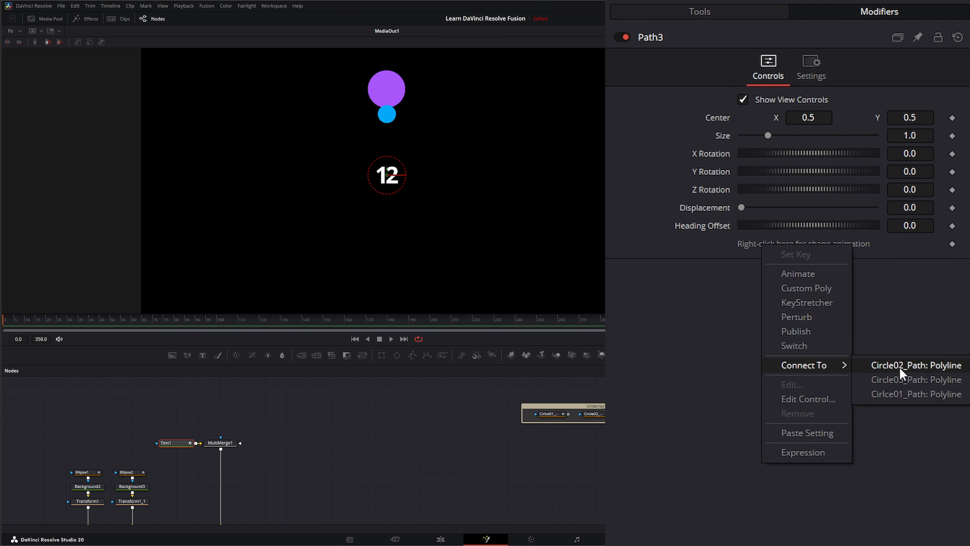
left_click(916, 365)
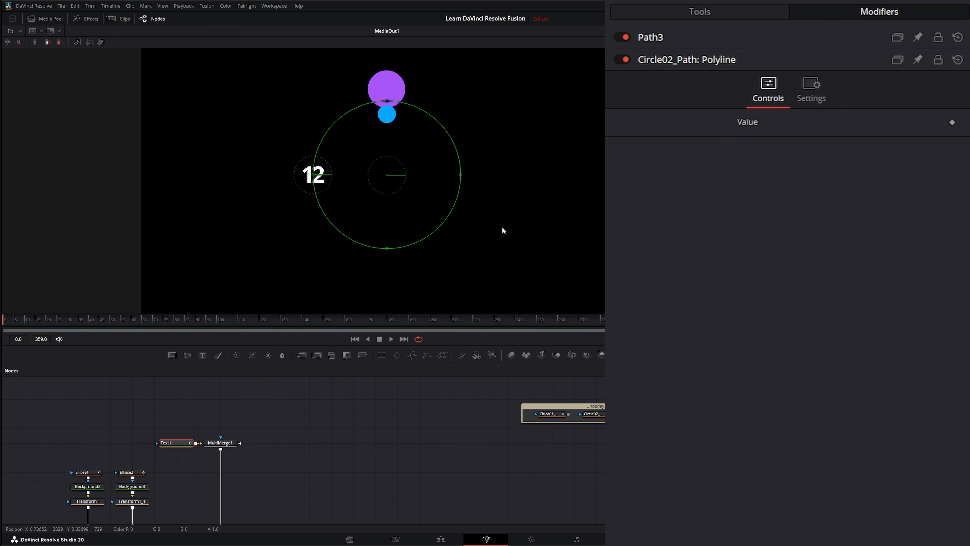
left_click(652, 37)
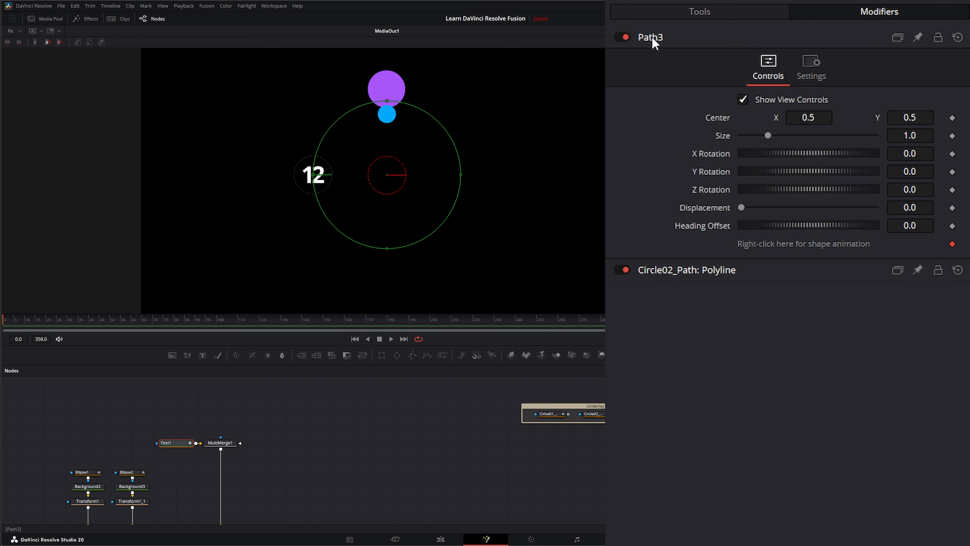
left_click_drag(743, 207, 842, 222)
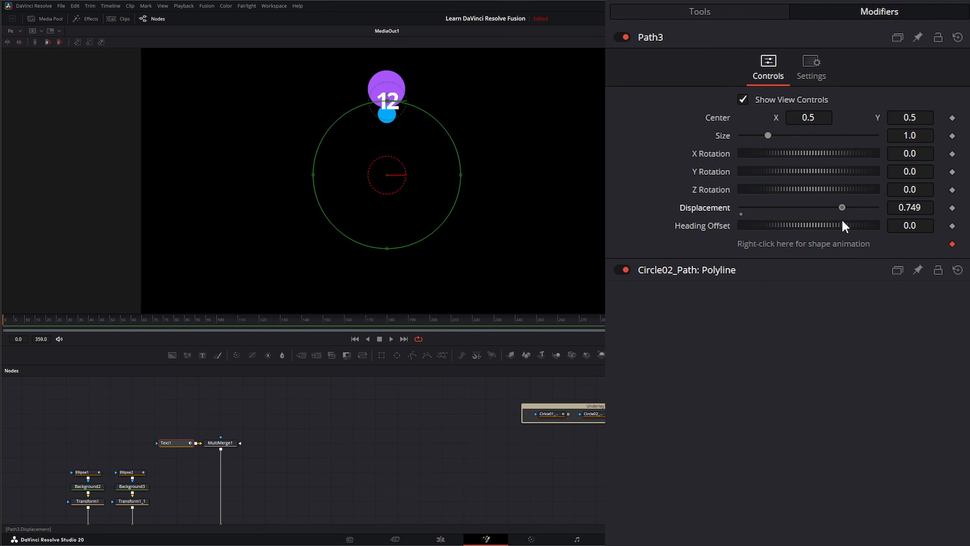
left_click_drag(917, 208, 919, 208)
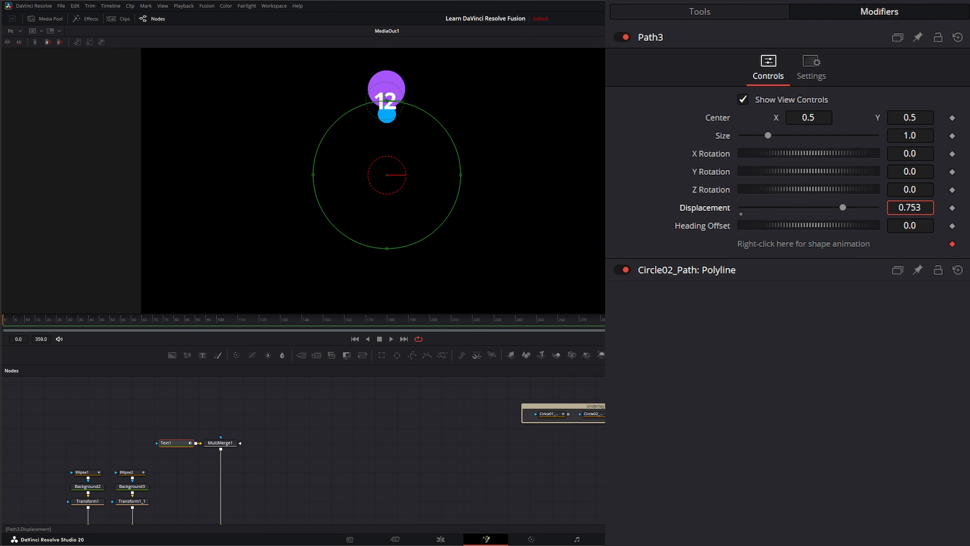
Step: Duplicate Text1, connect the copy to MultiMerge1, and change the copy's text to 1
left_click(171, 443)
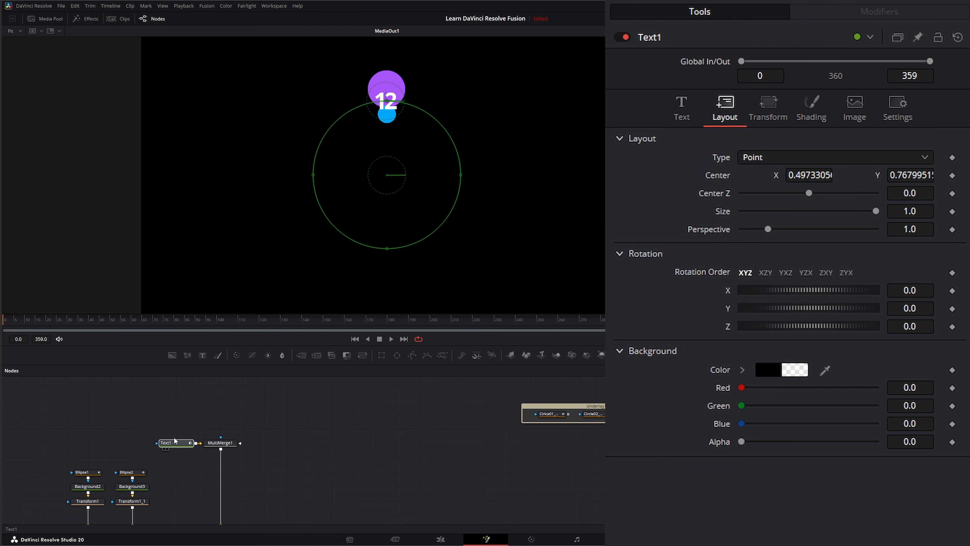
left_click(165, 405)
key("ctrl+v")
left_click_drag(160, 400, 220, 443)
left_click(698, 177)
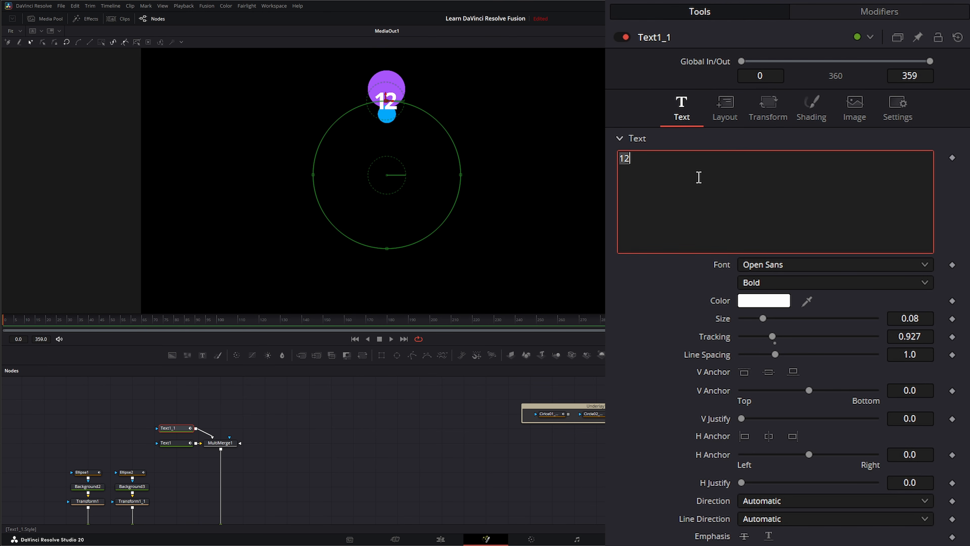
type("1")
Step: Set the Displacement of the number 1's path modifier to 0.7
left_click(824, 18)
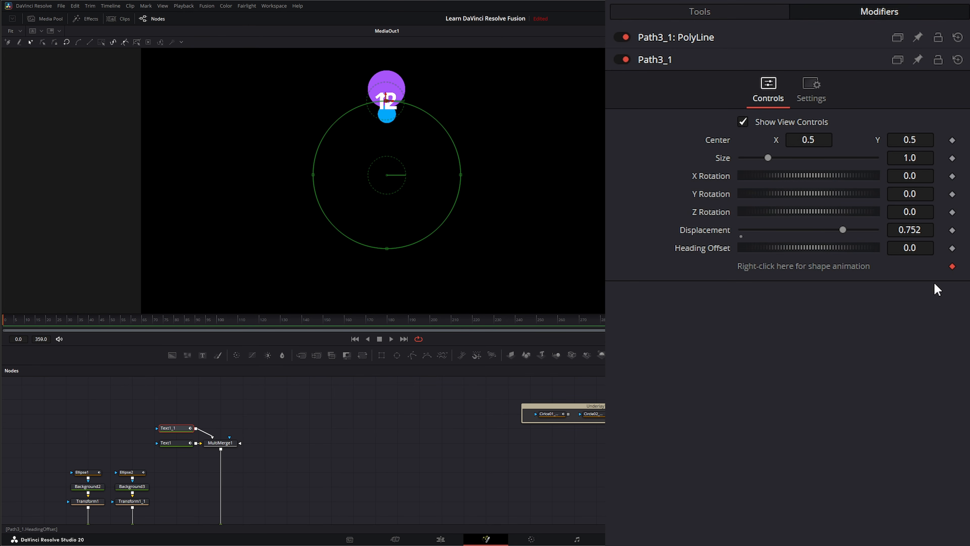
scroll(917, 231, "up", 4)
scroll(911, 229, "down", 20)
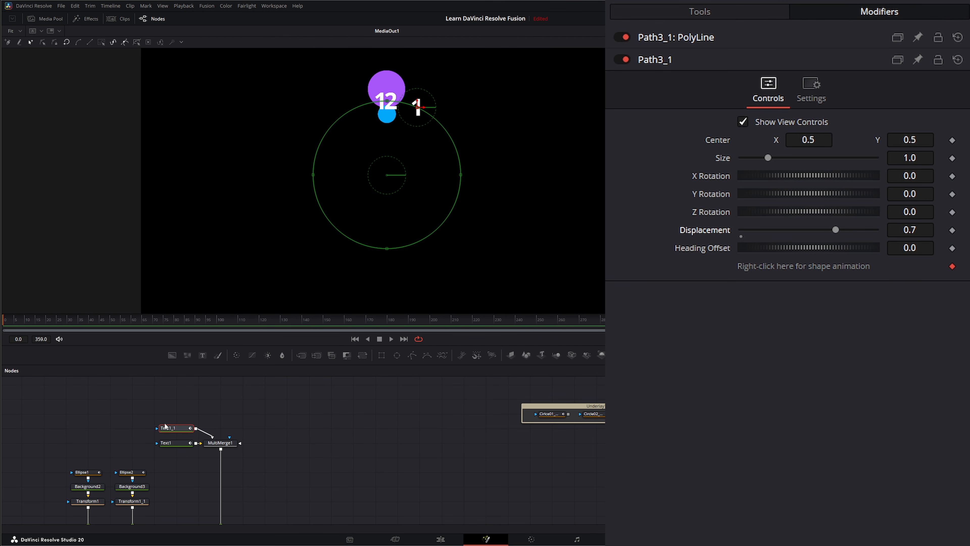
Step: Paste another text copy into MultiMerge1 reading 2, and lower its path Displacement to shift it clockwise past the 1
left_click(183, 412)
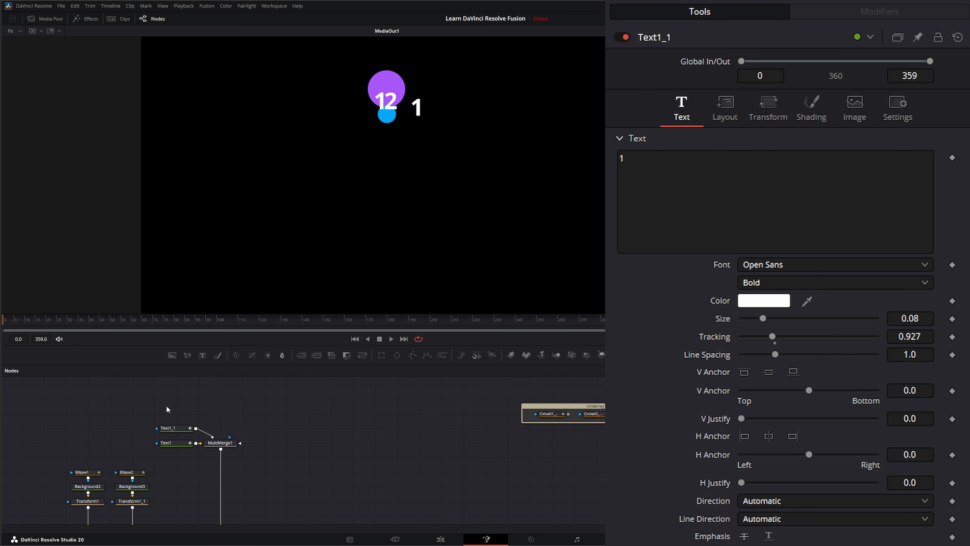
key("ctrl+v")
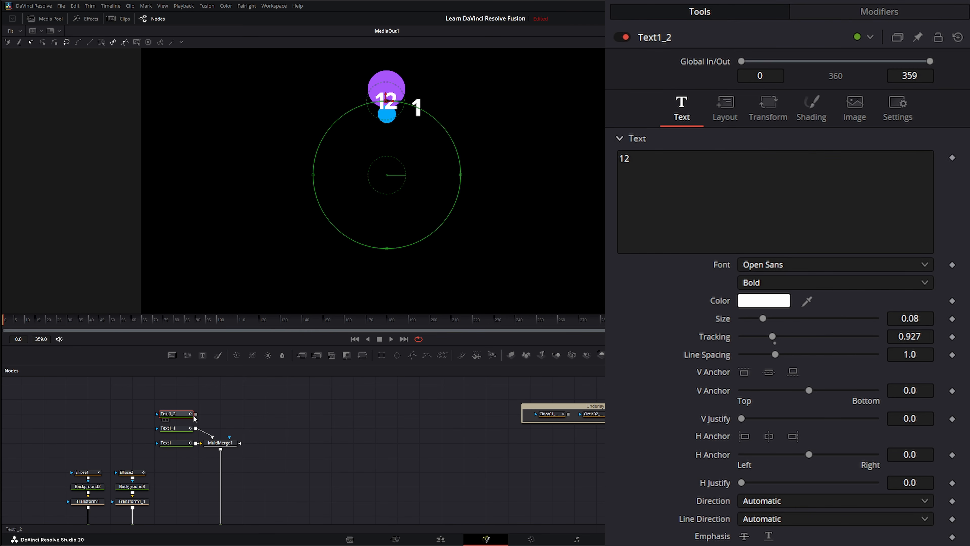
left_click_drag(196, 413, 221, 442)
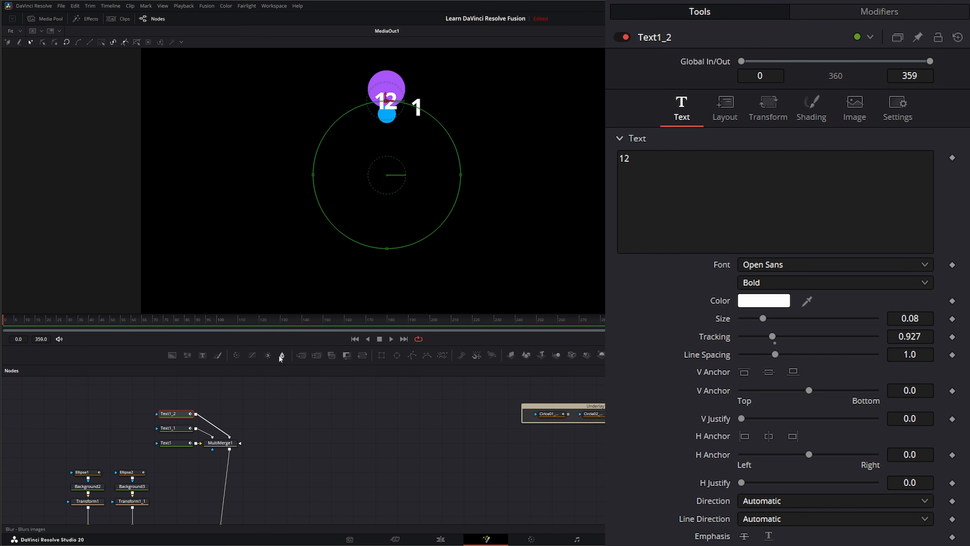
left_click(679, 164)
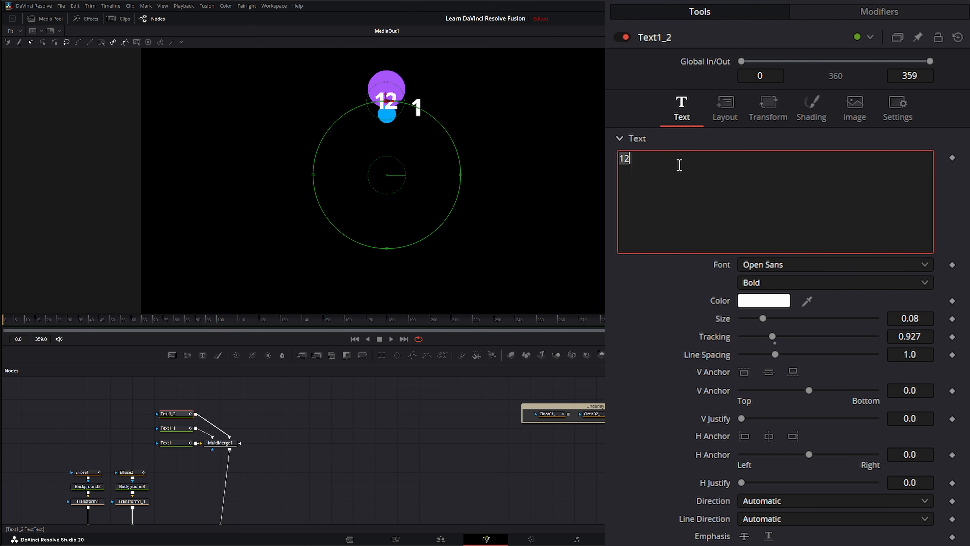
type("2")
left_click(874, 17)
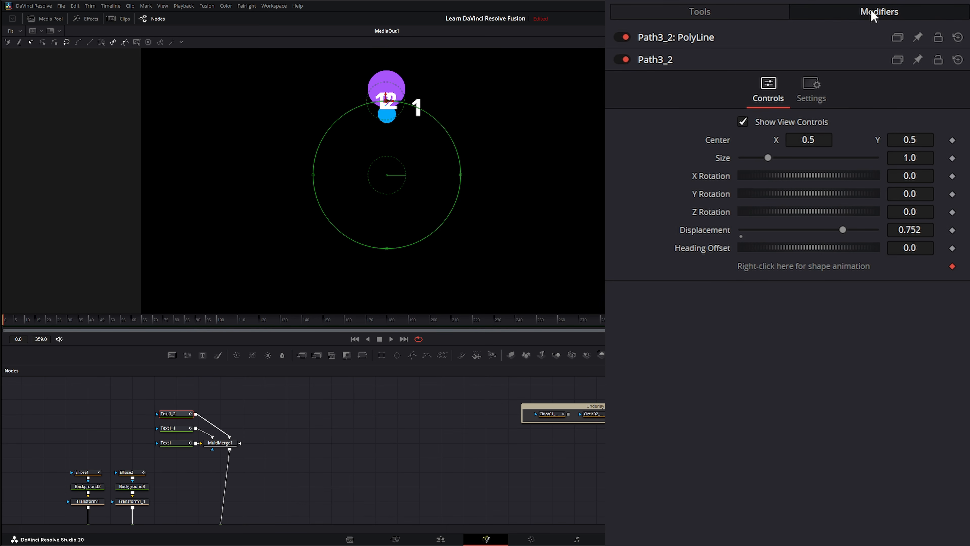
left_click_drag(912, 231, 836, 231)
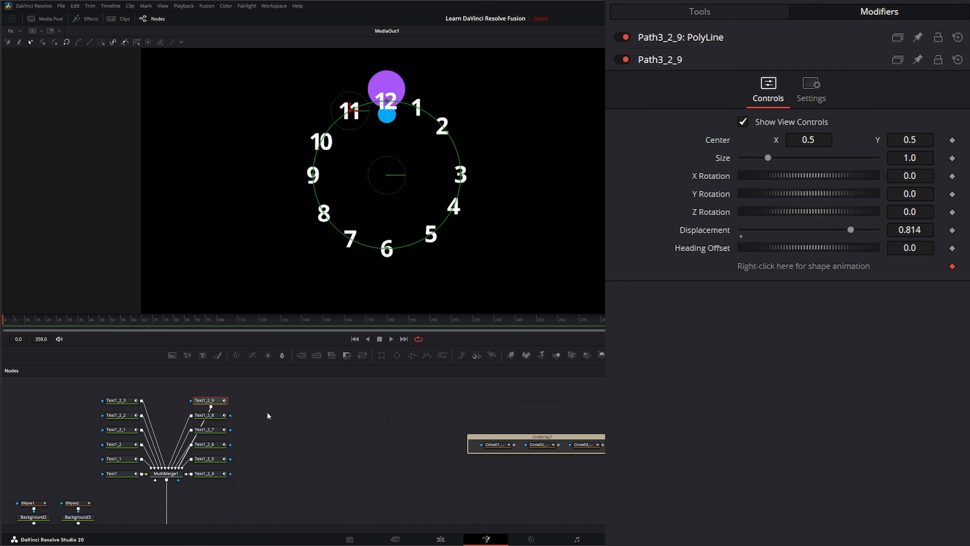
Step: Rename the text nodes for the numbers 12 and 1 through 5 as T12, T1, T2, T3, T4 and T5
left_click(266, 412)
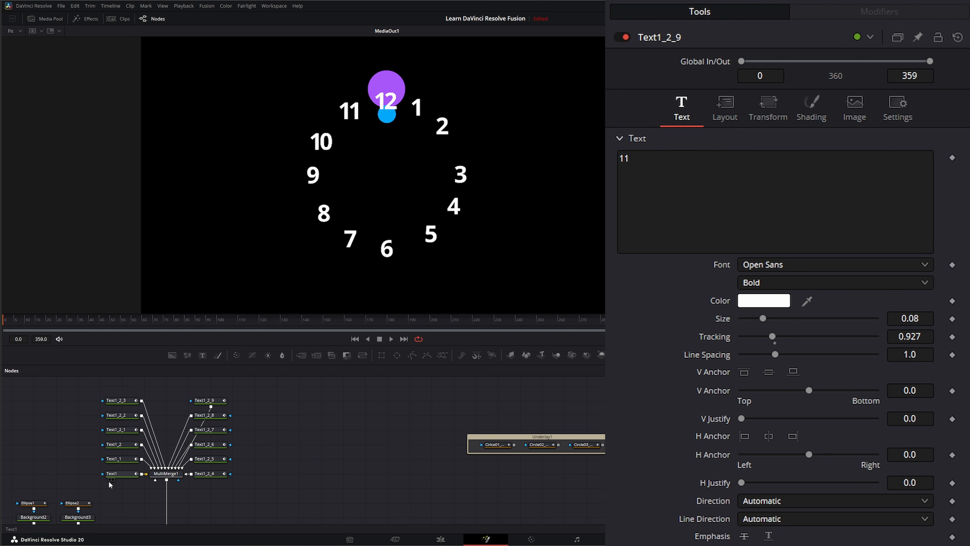
left_click_drag(92, 482, 124, 397)
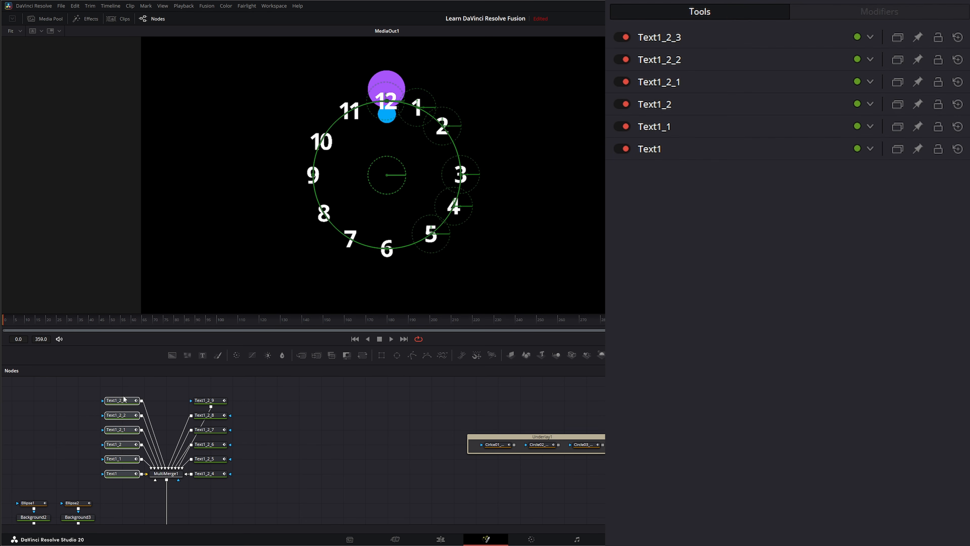
key("F2")
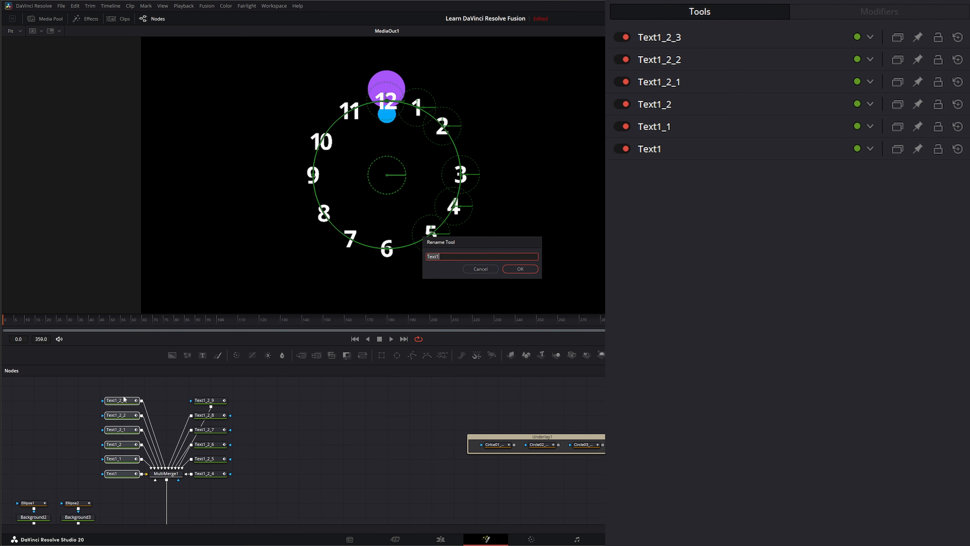
type("T12")
key("Return")
type("T1")
key("Return")
type("T2")
key("Return")
type("T3")
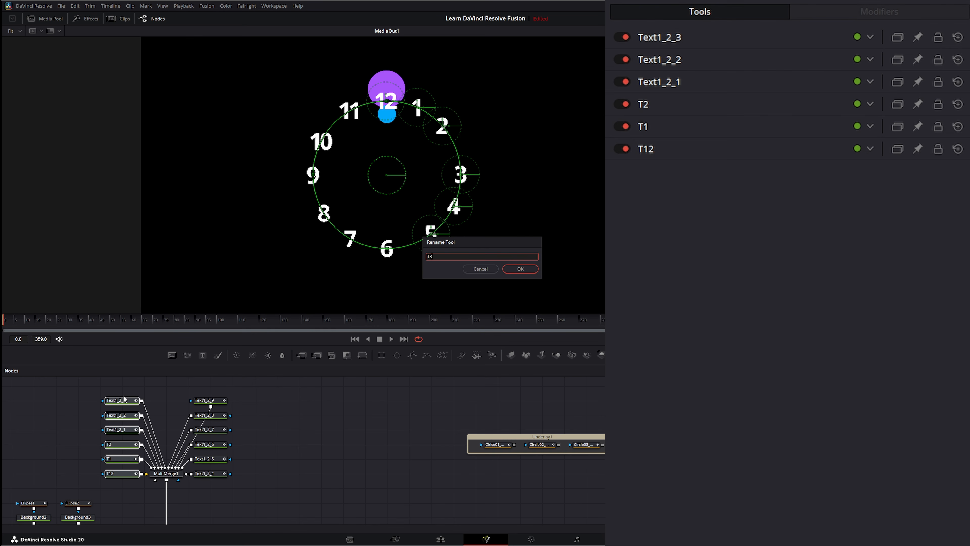
key("Return")
type("T4")
key("Return")
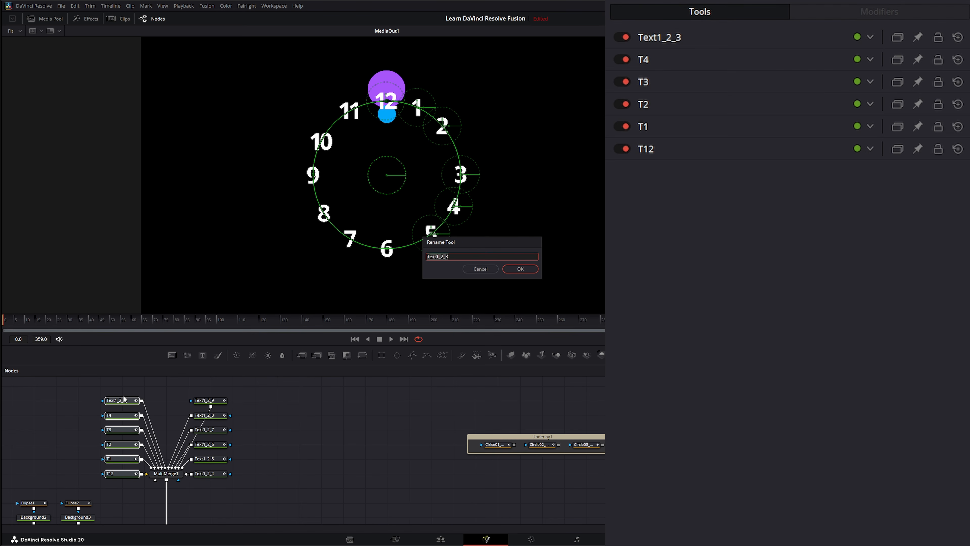
type("T5")
key("Return")
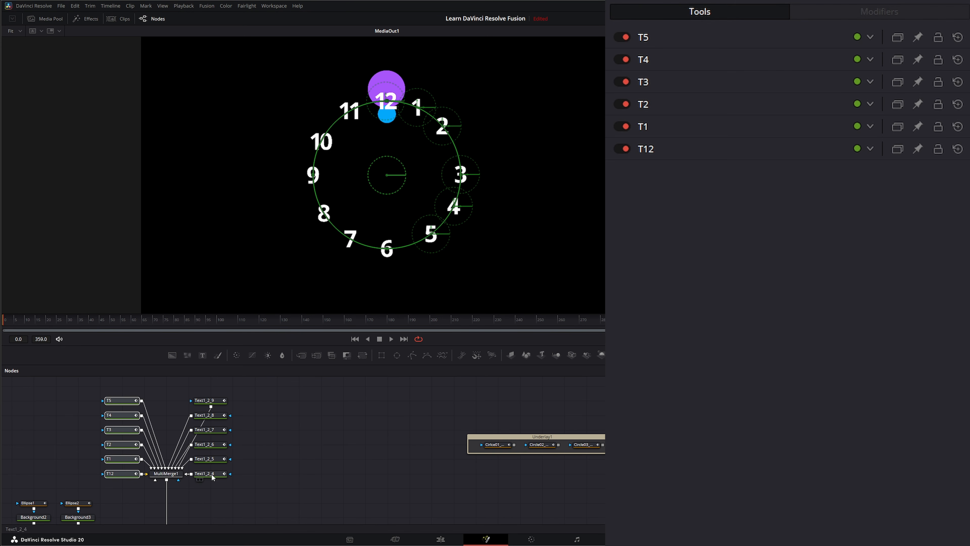
Step: Rename the text nodes for the numbers 6 through 11 as T6, T7, T8, T9, T10 and T11
left_click_drag(265, 488, 211, 395)
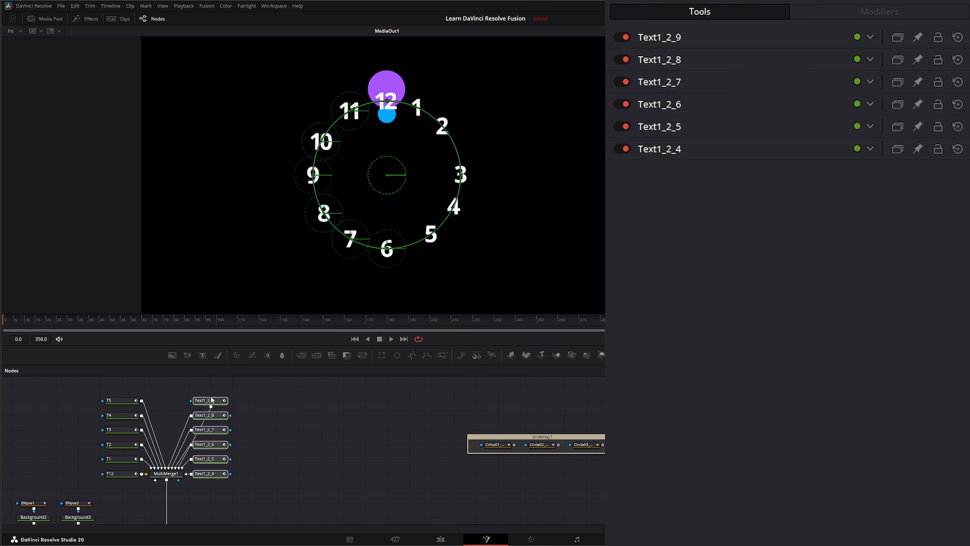
key("F2")
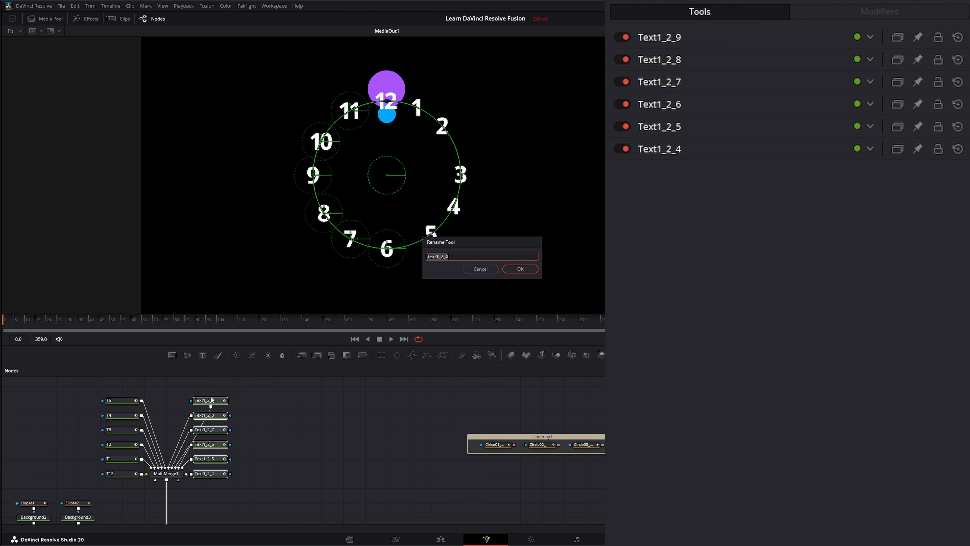
type("T6")
key("Return")
type("T7")
key("Return")
type("T8")
key("Return")
type("T9")
key("Return")
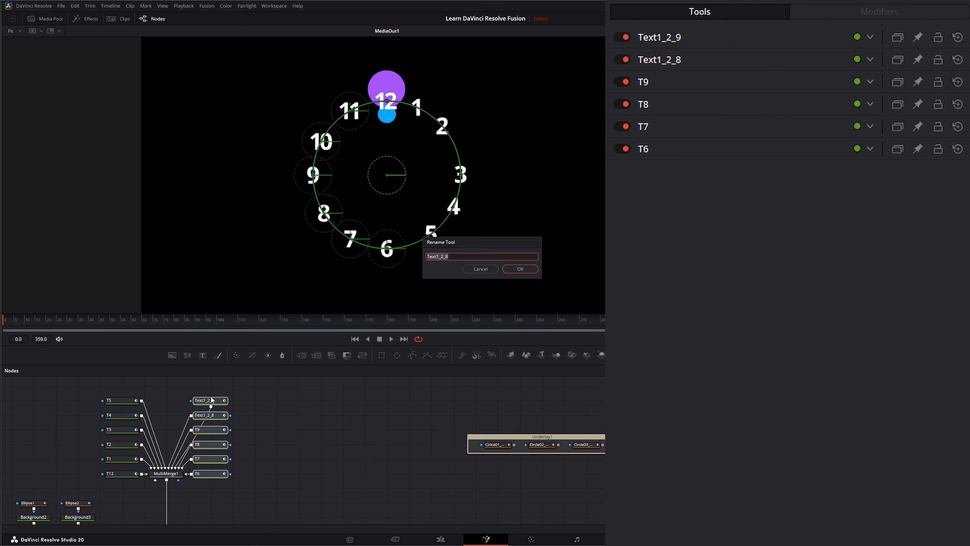
type("T10")
key("Return")
type("T11")
key("Return")
left_click(276, 432)
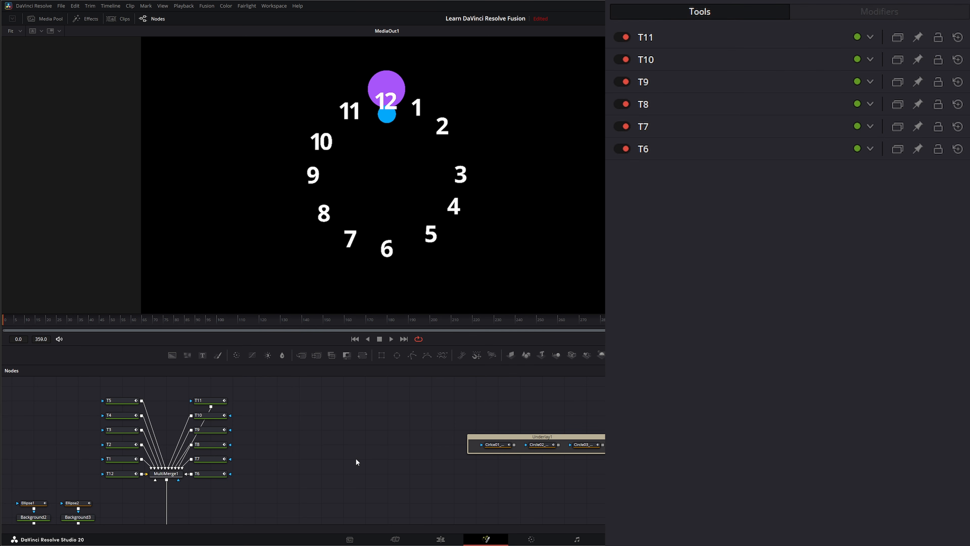
Step: Set the path Displacement of T2 to 0.6 to even out the number's spacing on the clock face
left_click(118, 445)
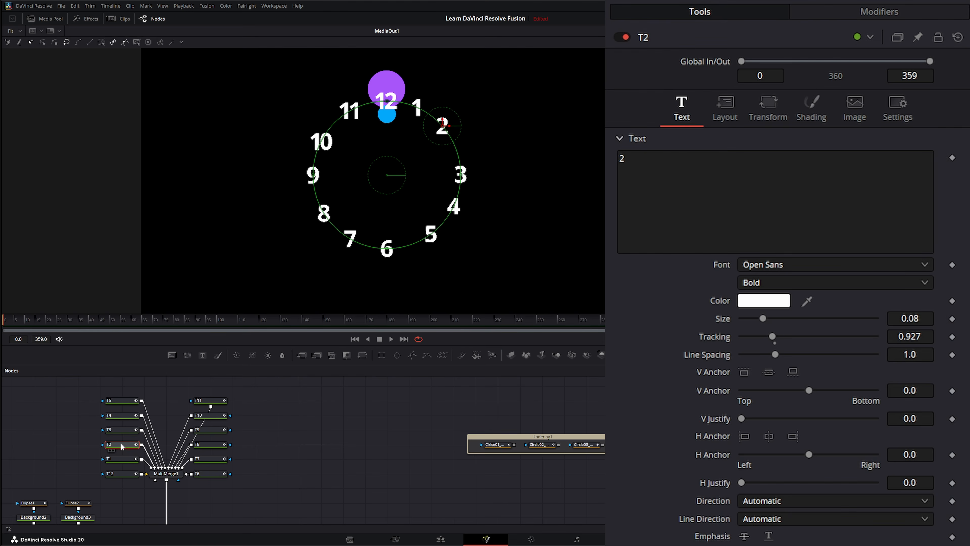
left_click(878, 11)
left_click_drag(913, 231, 899, 230)
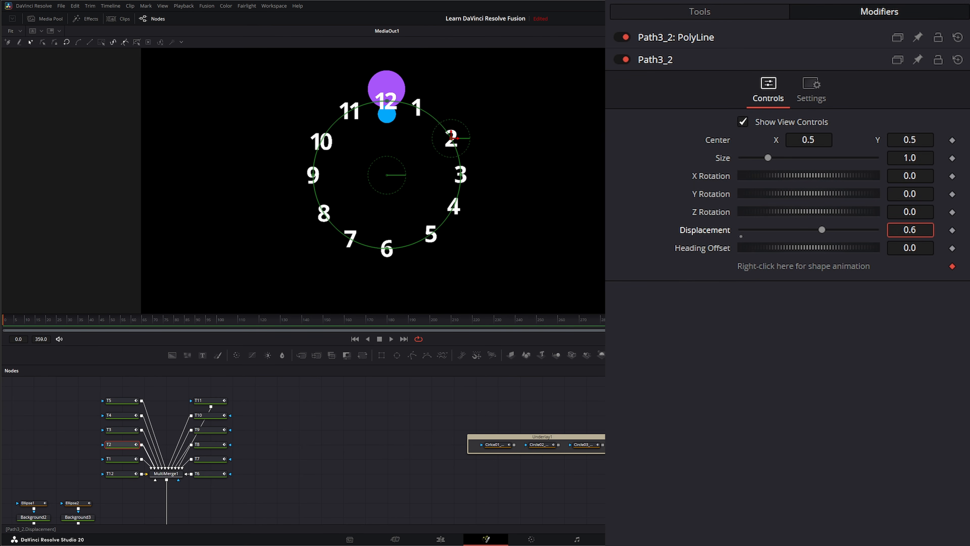
Step: Set the path Displacement of T1 to 0.682 so the number sits evenly between 12 and 2
left_click(112, 460)
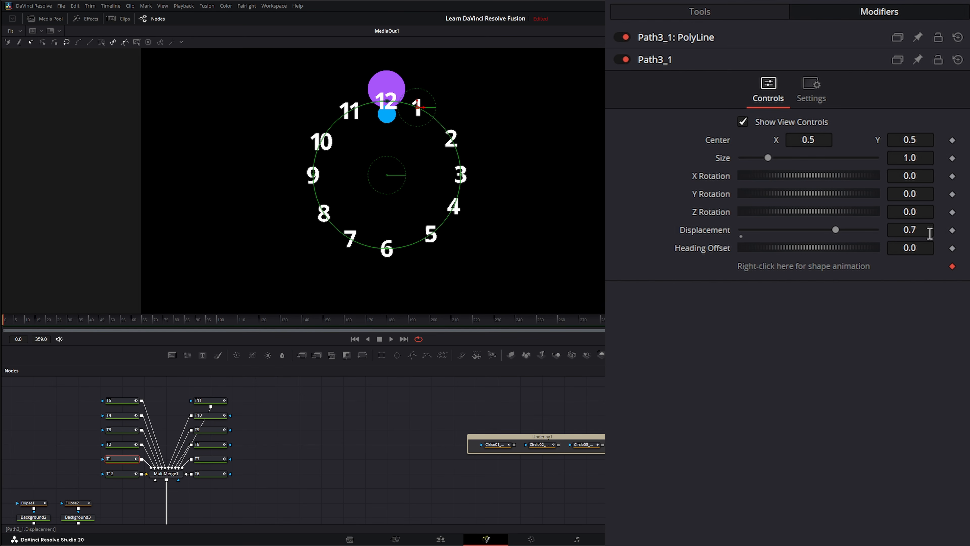
left_click_drag(930, 230, 923, 231)
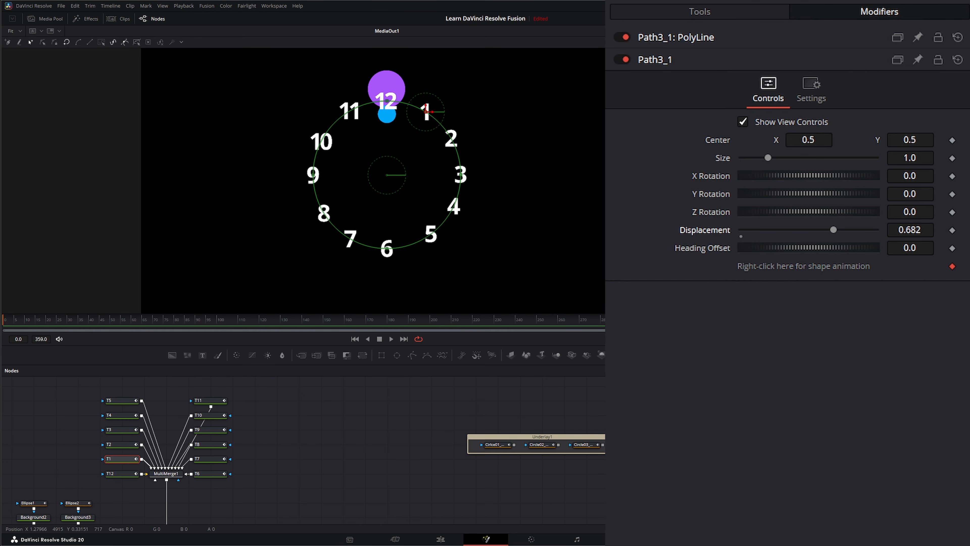
left_click(305, 400)
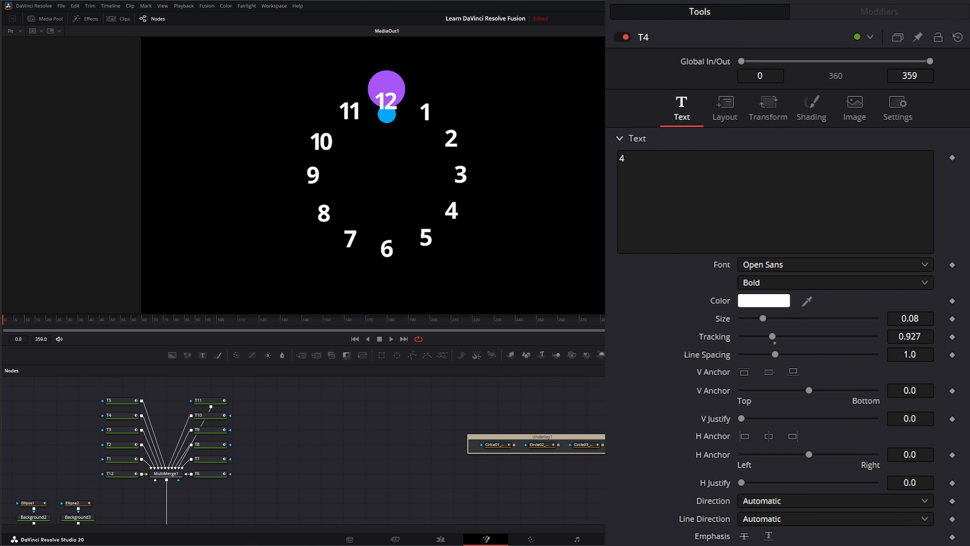
Step: Keyframe the shading Opacity of T12 at 1.0 on frame 0 and at 0.2 on frame 30
left_click(126, 475)
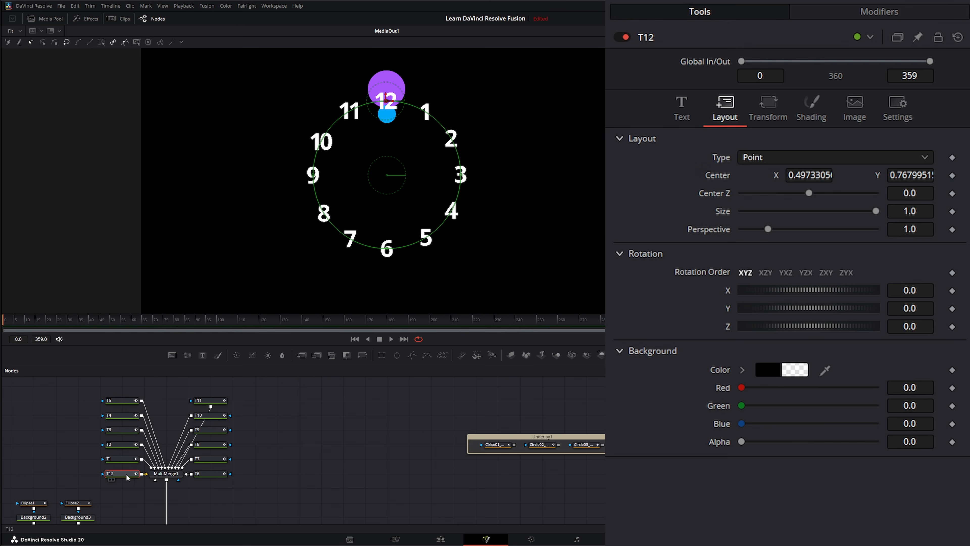
left_click(811, 107)
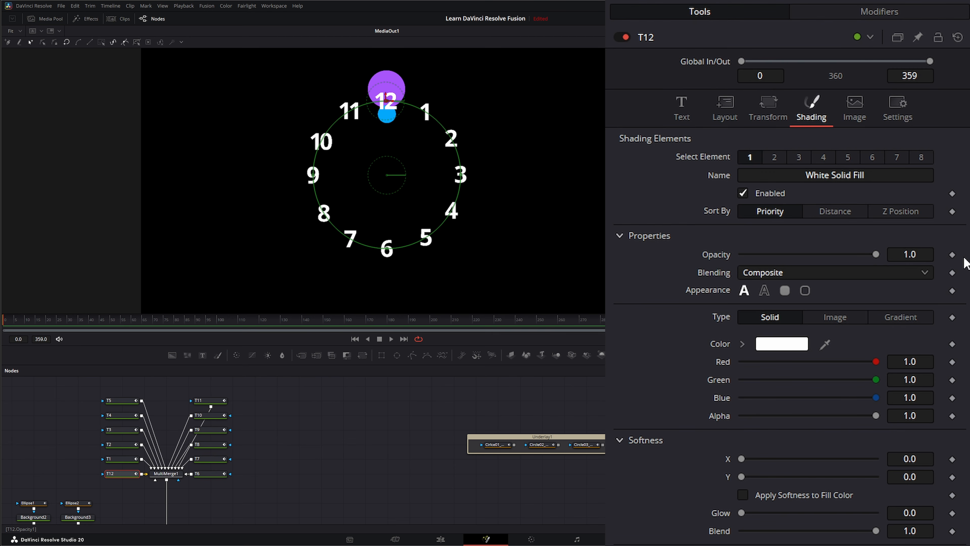
left_click(953, 255)
left_click(69, 321)
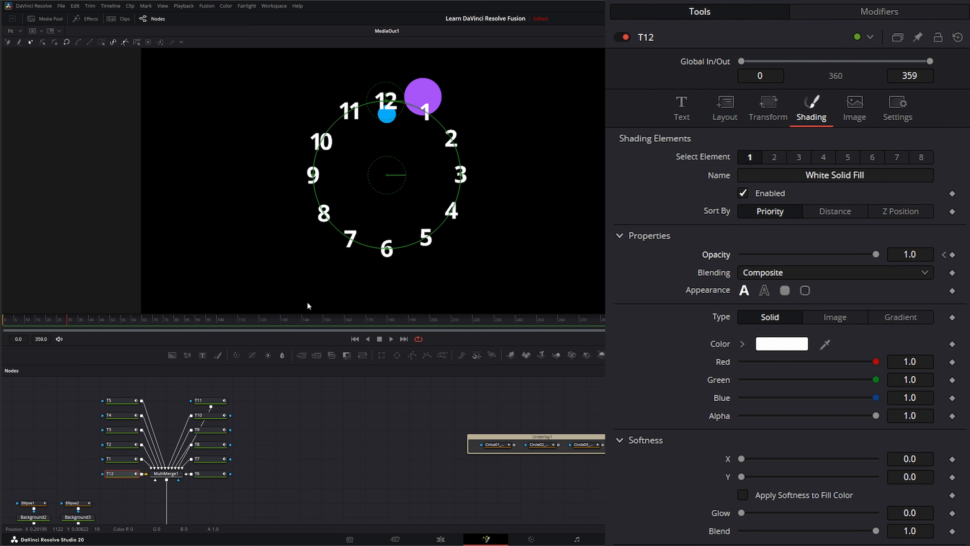
left_click(910, 254)
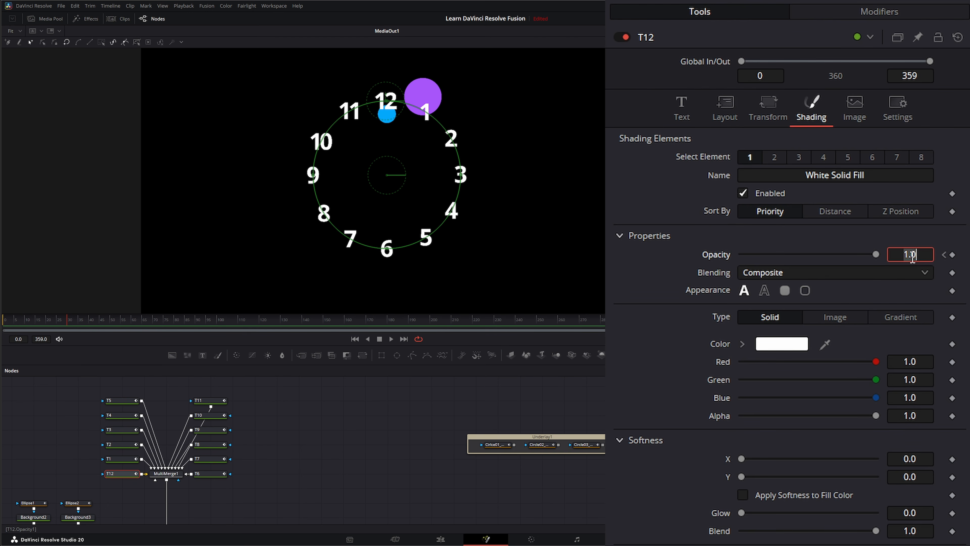
type(".2")
key("Tab")
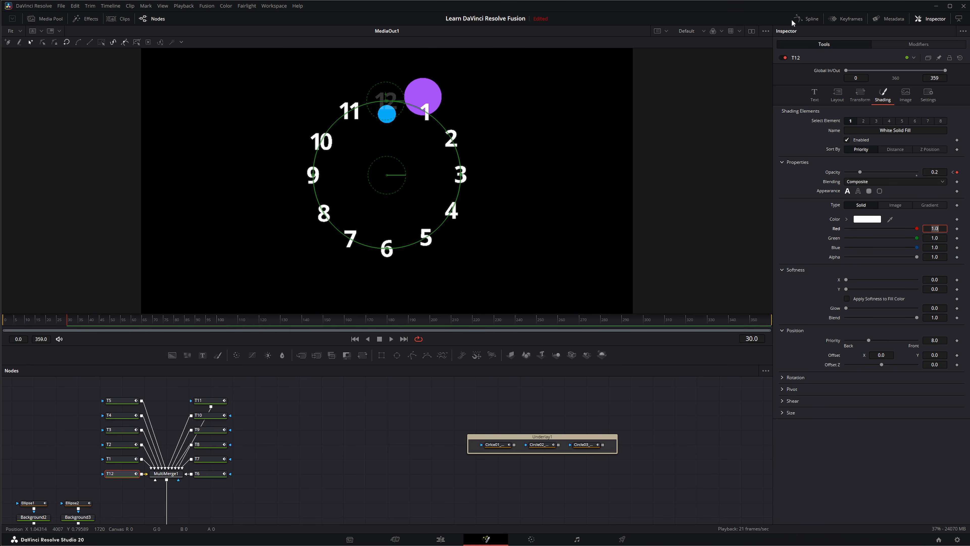
Step: Open the Spline editor, return to frame 0 and add a marker there
left_click(806, 18)
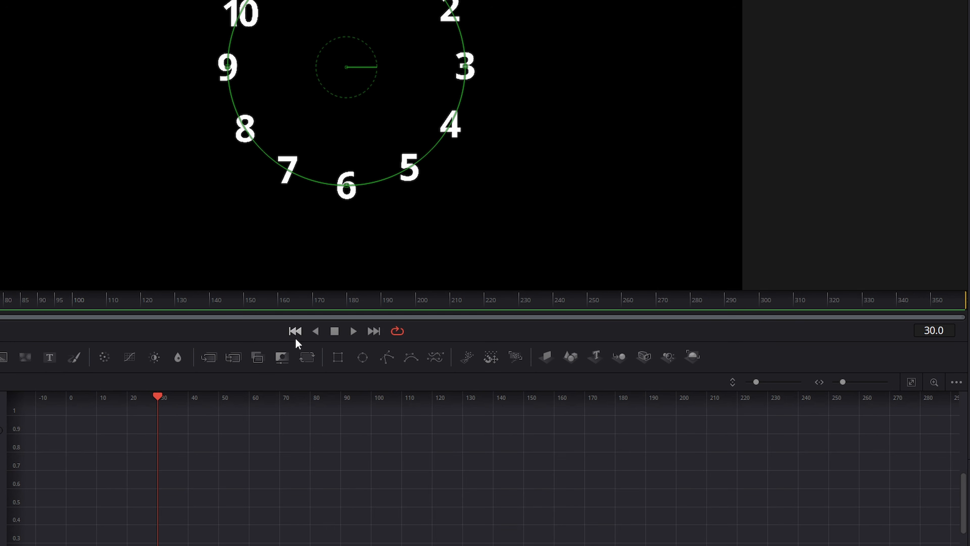
left_click(295, 331)
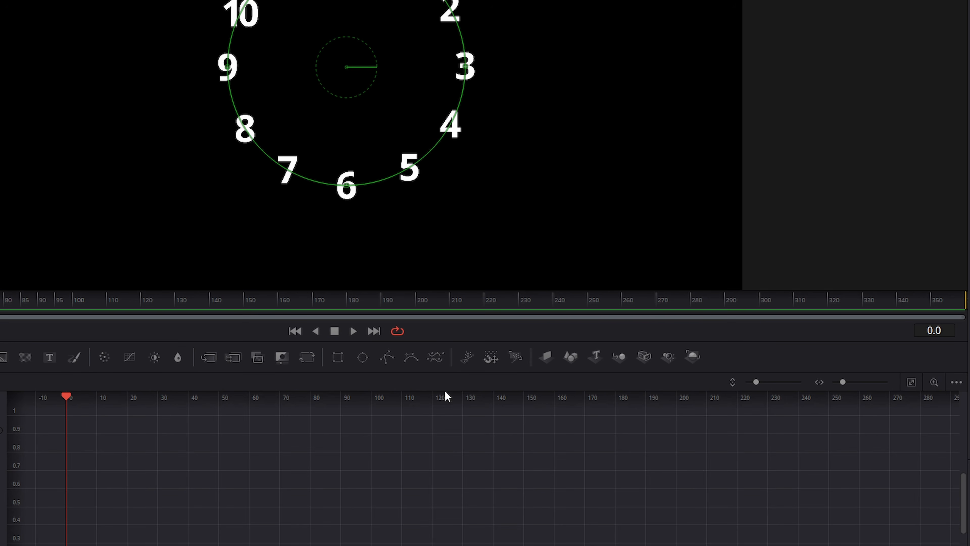
right_click(66, 400)
left_click(104, 458)
Step: Open the marker list and add markers at frames 30, 60 and 90
right_click(65, 405)
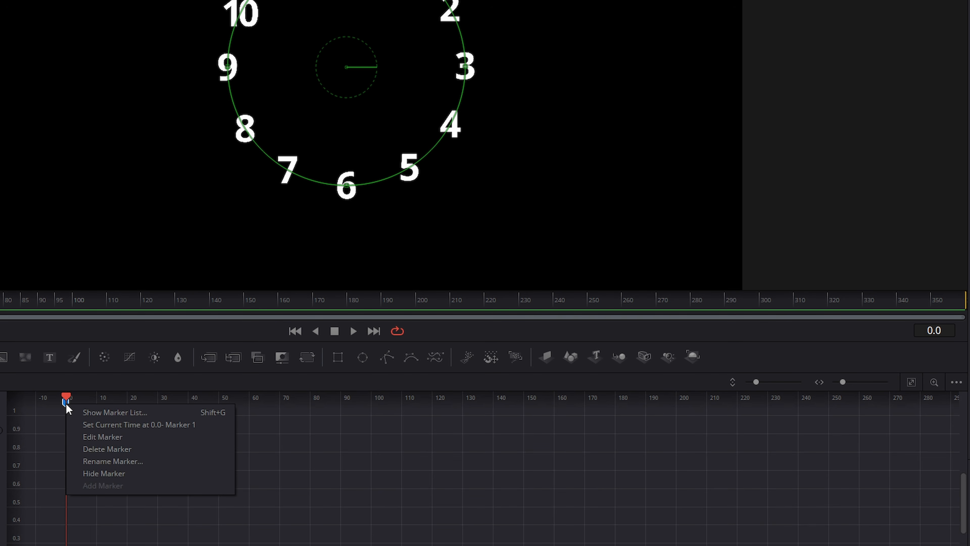
left_click(111, 412)
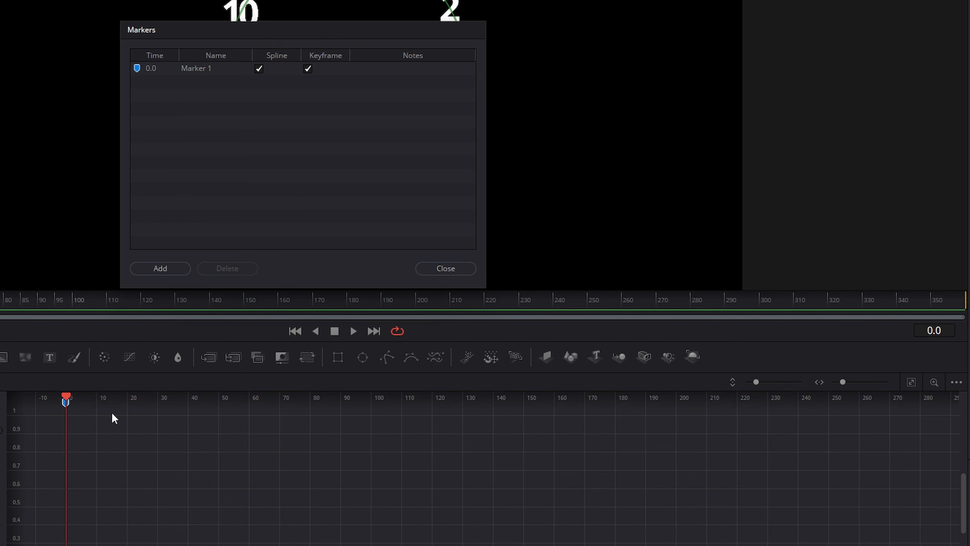
left_click(166, 269)
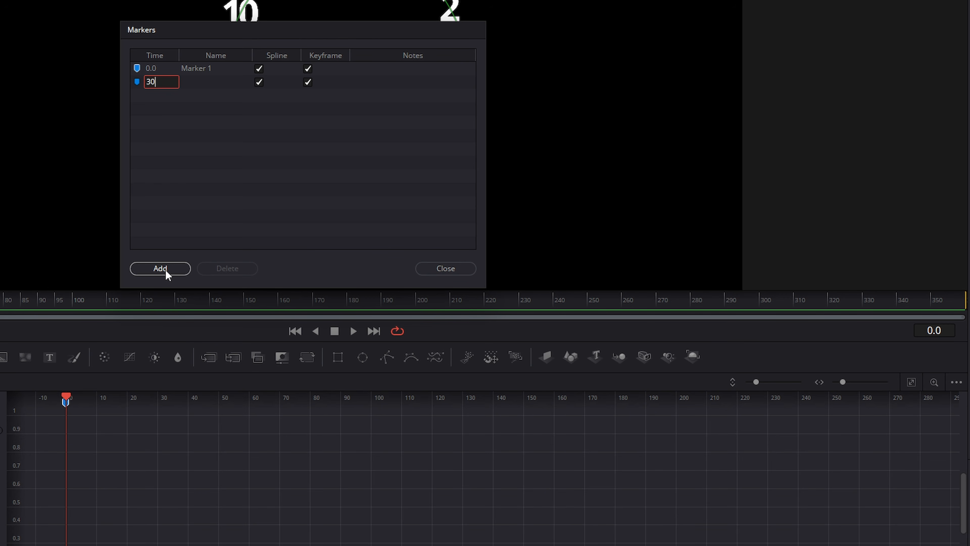
key("Return")
left_click(166, 269)
type("60")
key("Return")
left_click(166, 269)
type("9")
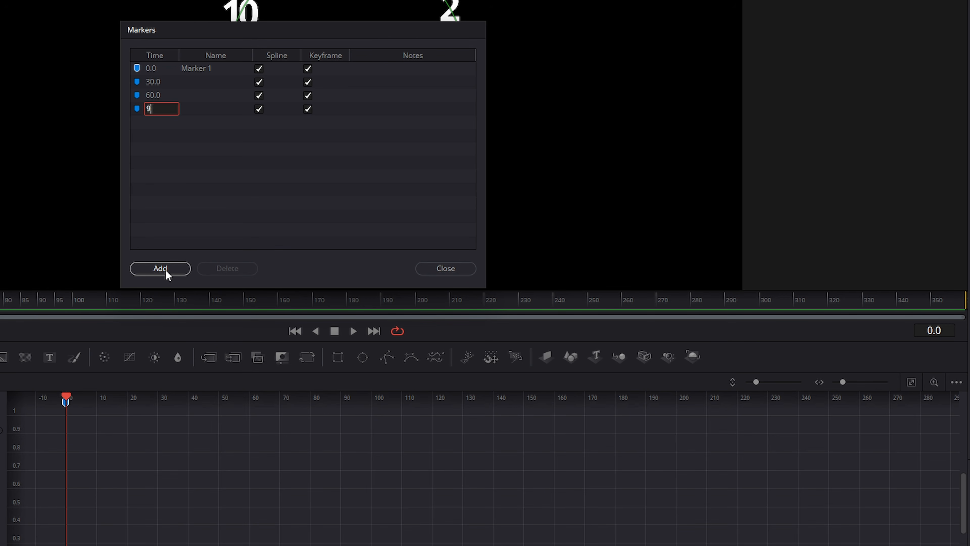
key("Return")
Step: Add markers at frames 120, 150, 180 and 210 to the marker list
left_click(166, 271)
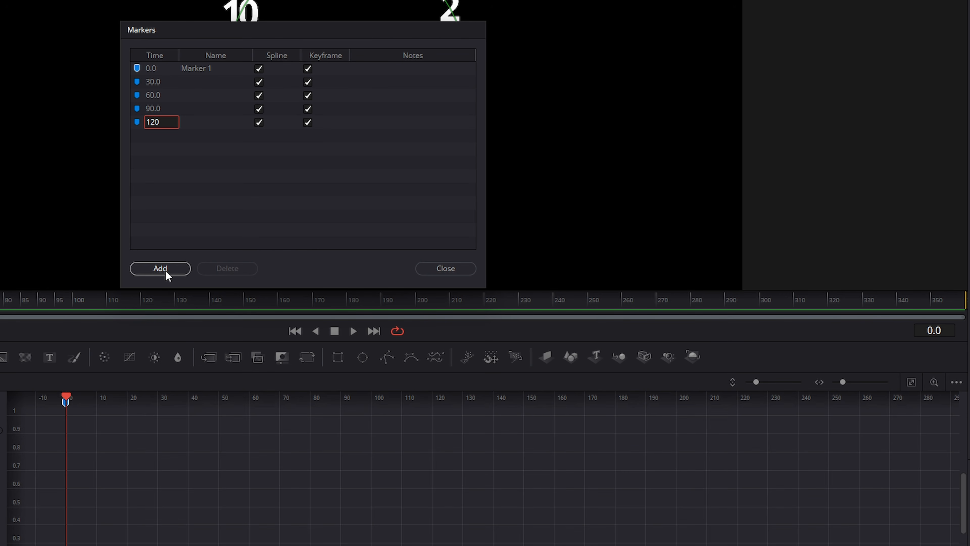
left_click(167, 272)
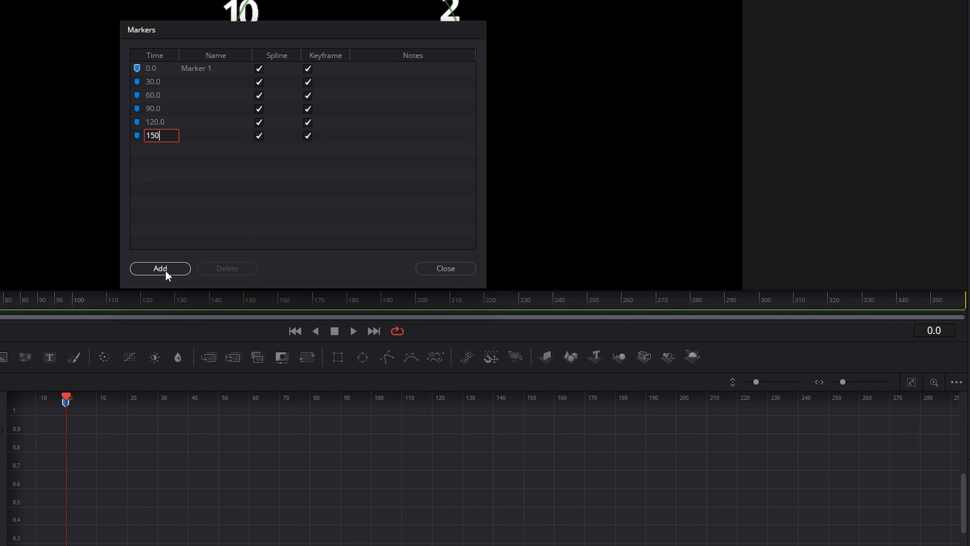
left_click(167, 272)
left_click(167, 272)
type("2")
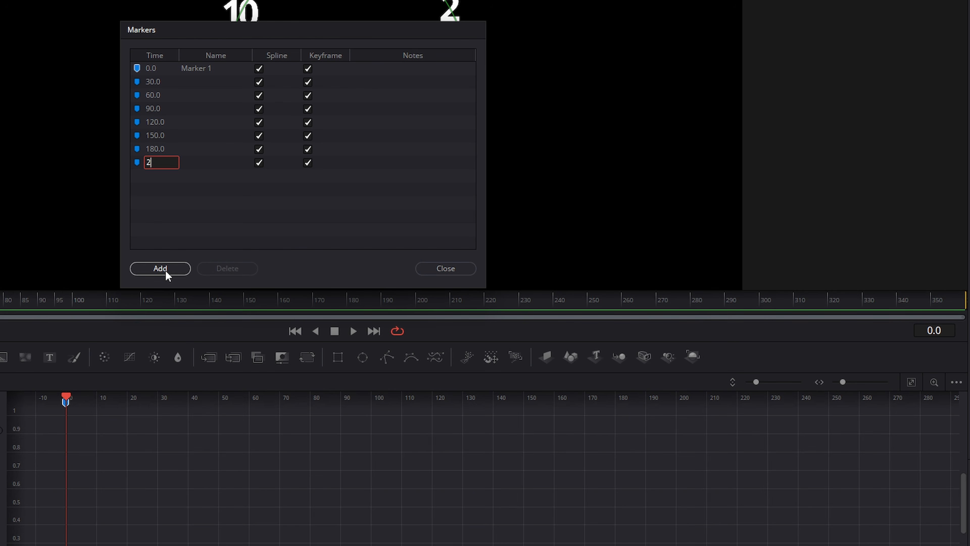
type("10")
Step: Add markers at frames 240, 270, 300, 330 and 360, and close the marker list
left_click(167, 272)
type("240")
left_click(166, 272)
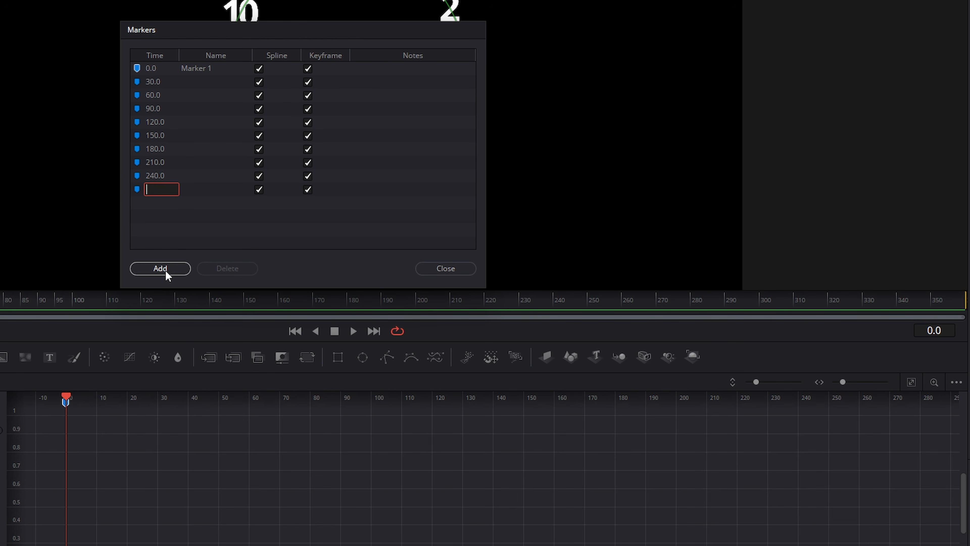
type("270")
left_click(167, 272)
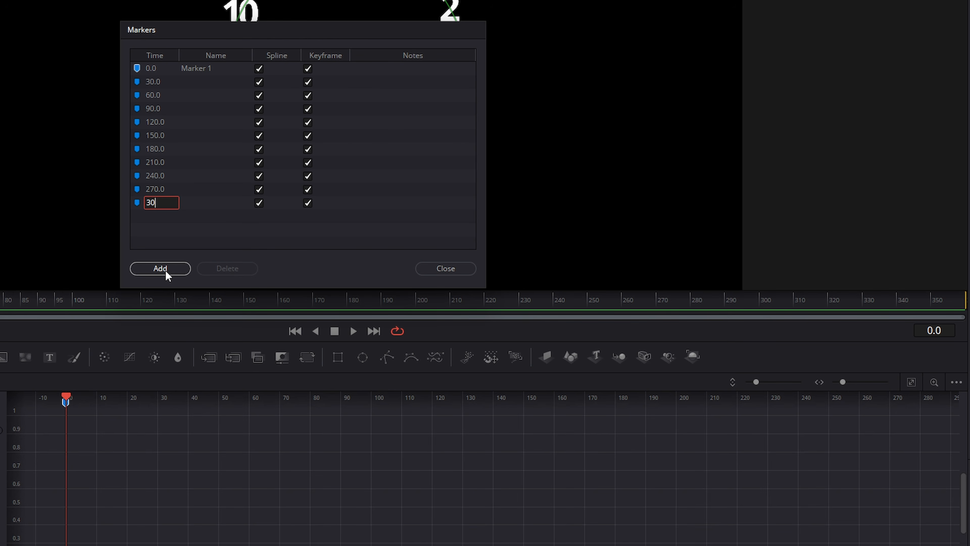
left_click(166, 272)
type("330")
left_click(166, 271)
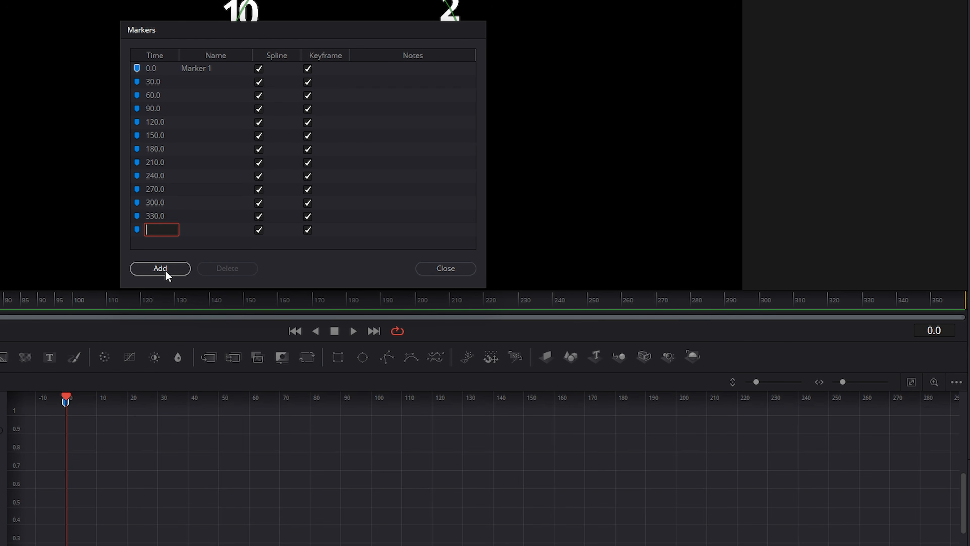
type("360")
left_click(176, 270)
left_click(446, 269)
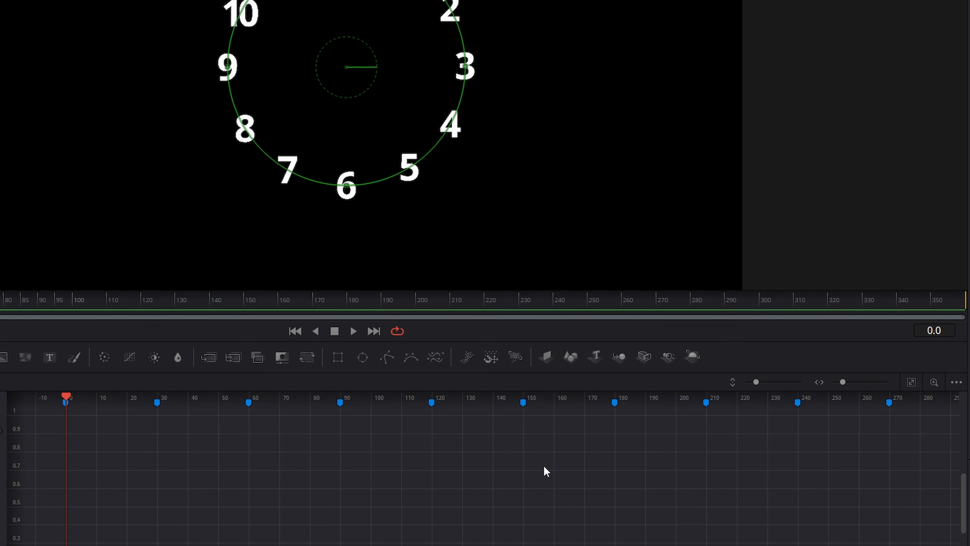
Step: Scrub across the spline markers, jump to the ones at frames 30 and 120, and check the Spline editor's marker options
left_click_drag(68, 397, 807, 435)
left_click_drag(747, 436, 67, 434)
left_click(154, 410)
left_click(429, 406)
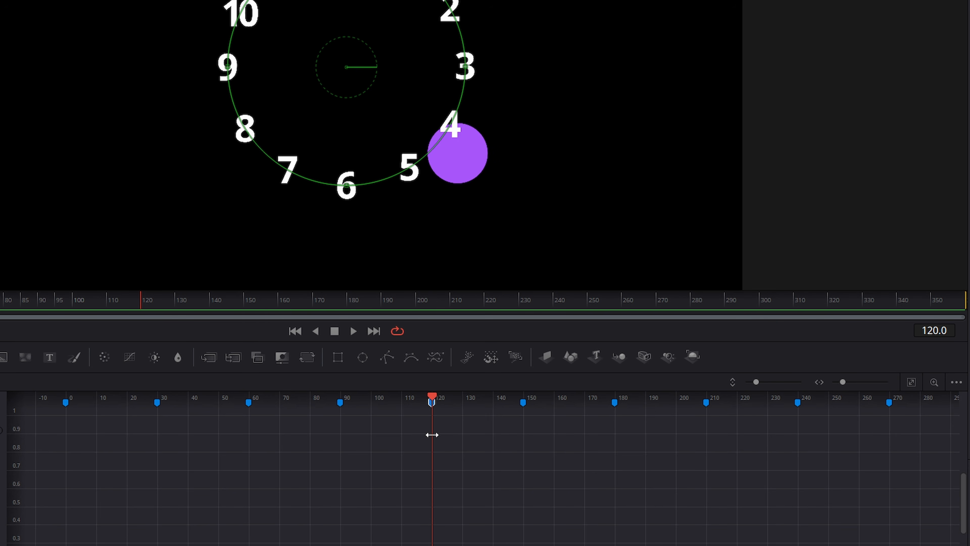
right_click(431, 435)
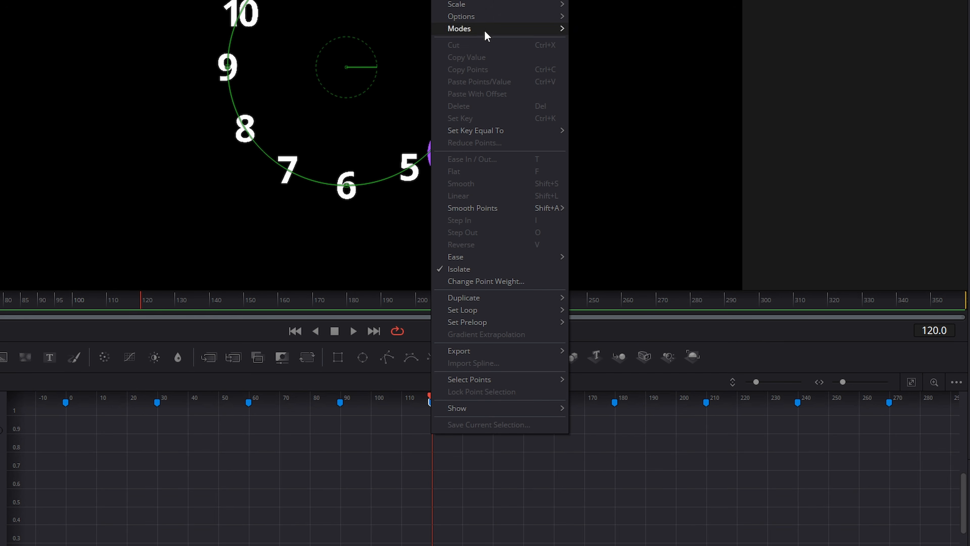
mouse_move(480, 17)
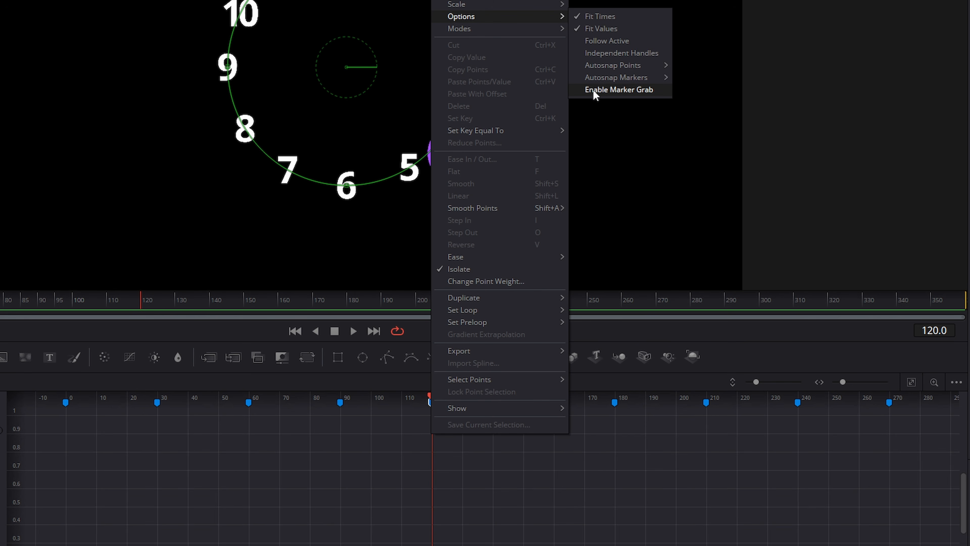
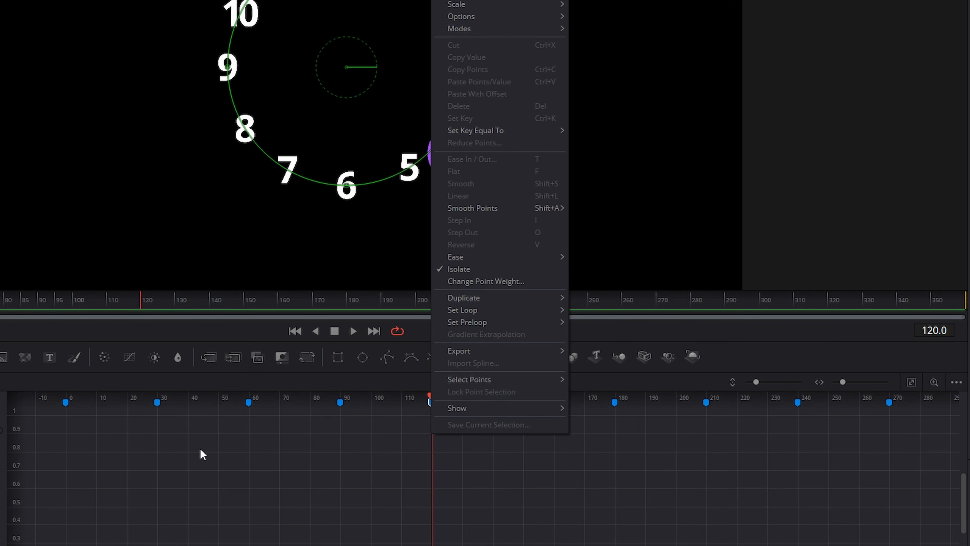
left_click(149, 462)
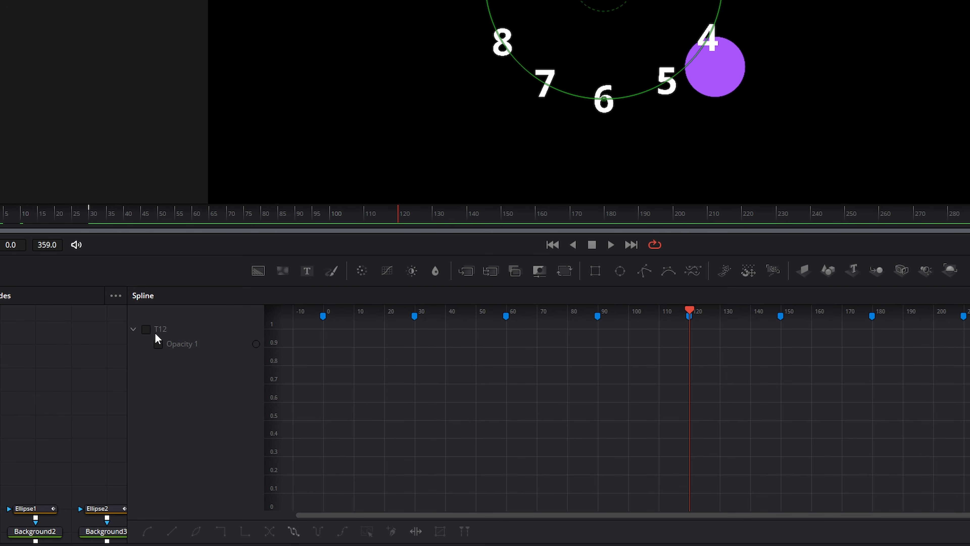
Step: Display T12's Opacity curve in the Spline editor and smooth both of its keyframes
left_click(150, 330)
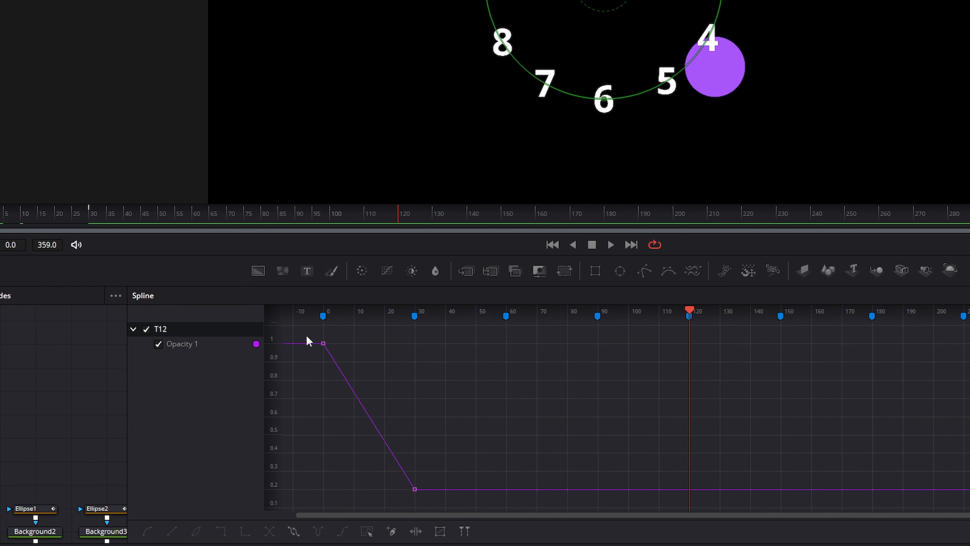
left_click_drag(306, 334, 437, 506)
left_click(147, 531)
Step: Go to the frame 30 marker, bring the number nodes into reach, and keyframe the shading Opacity of T1 at 1.0
left_click(414, 314)
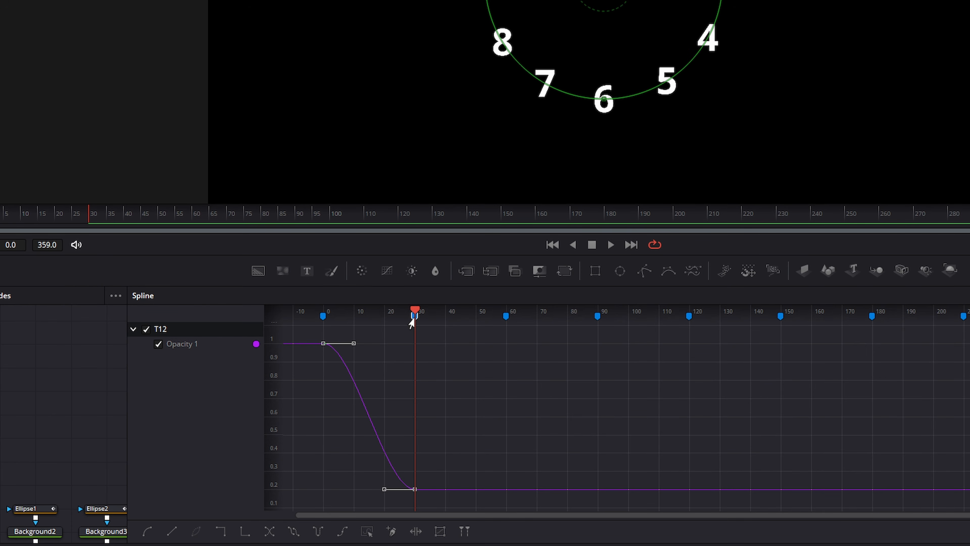
left_click_drag(126, 363, 172, 364)
left_click_drag(87, 411, 0, 409)
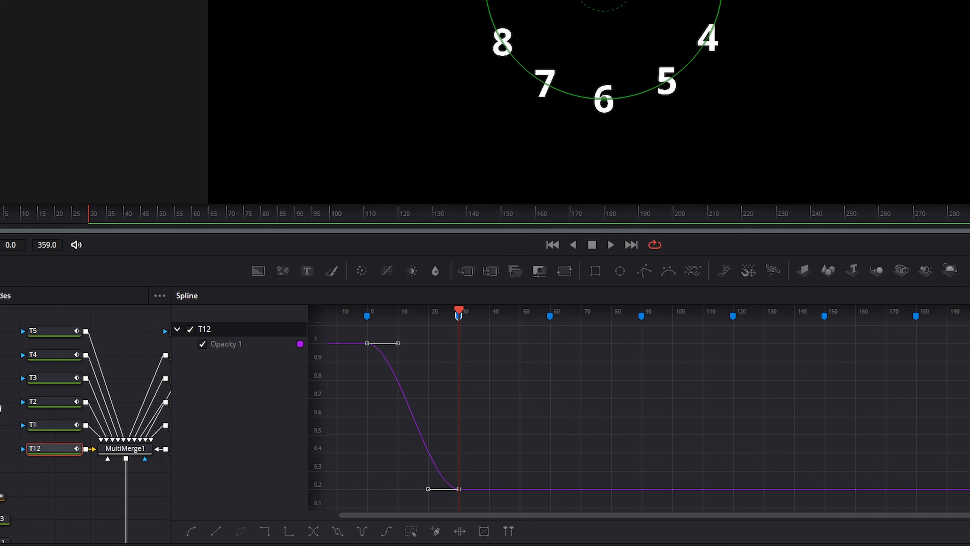
left_click(43, 428)
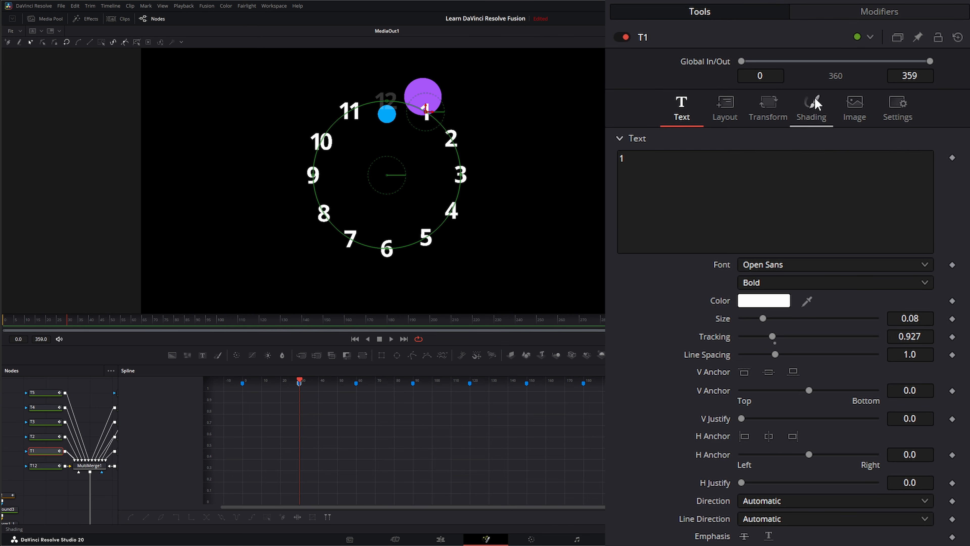
left_click(812, 107)
left_click(952, 254)
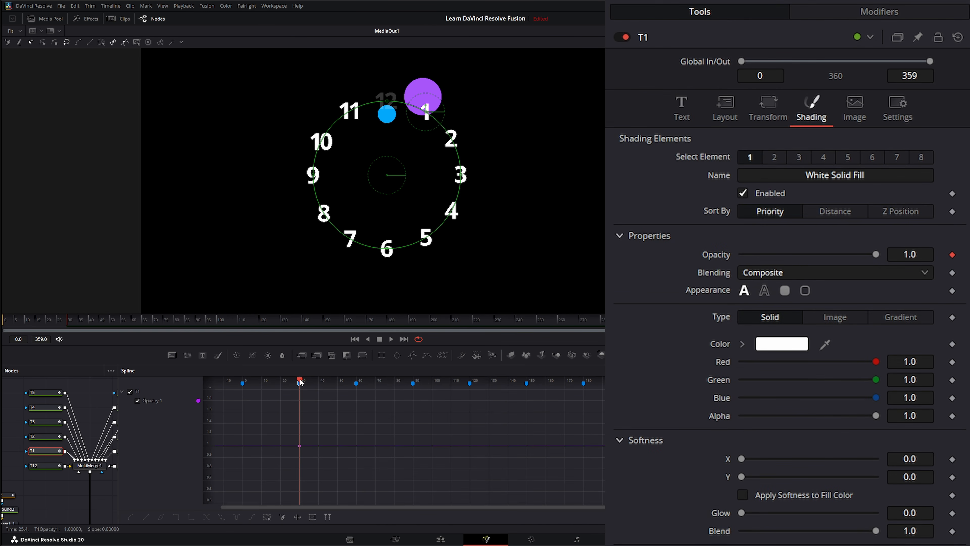
Step: Step back to just before the frame 30 marker and set T1's shading Opacity to 0.2
left_click_drag(299, 382, 297, 381)
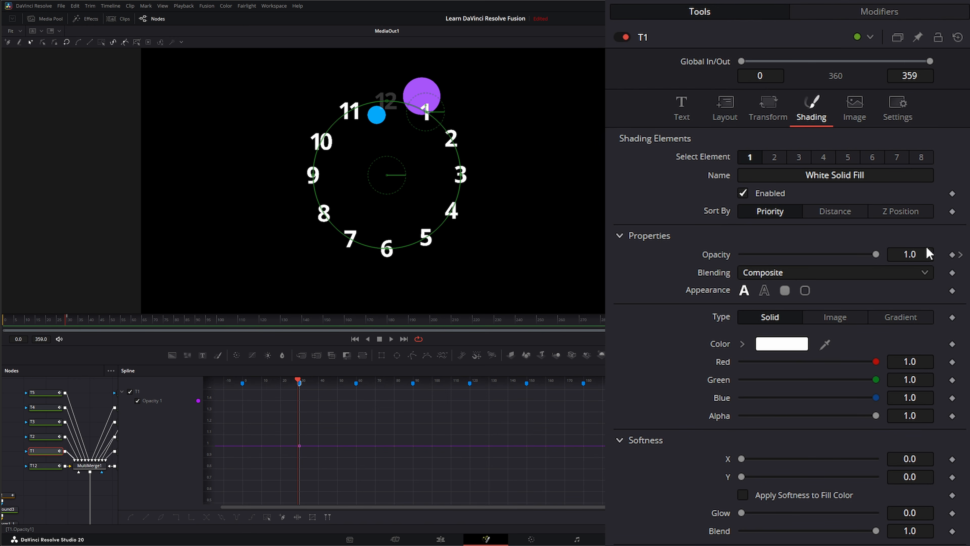
left_click(918, 255)
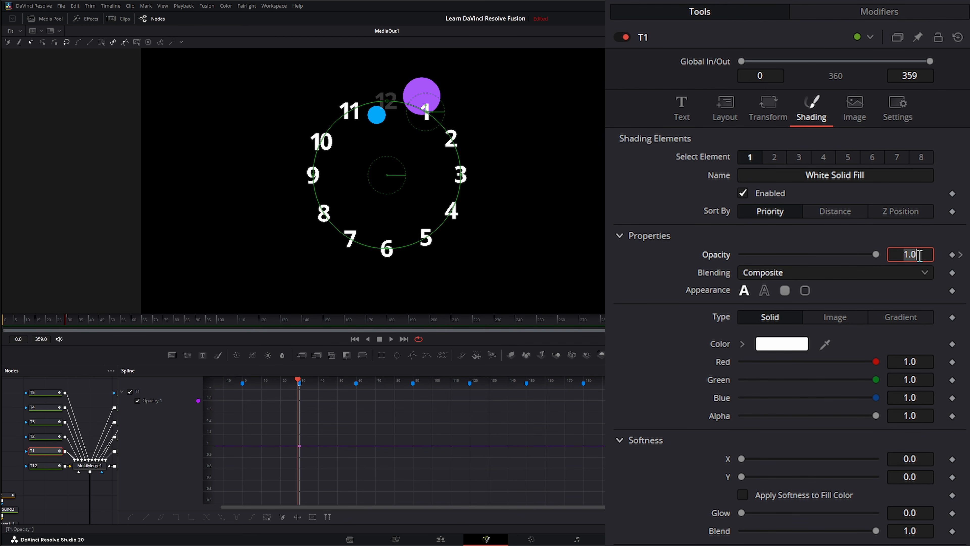
type(".2")
key("Tab")
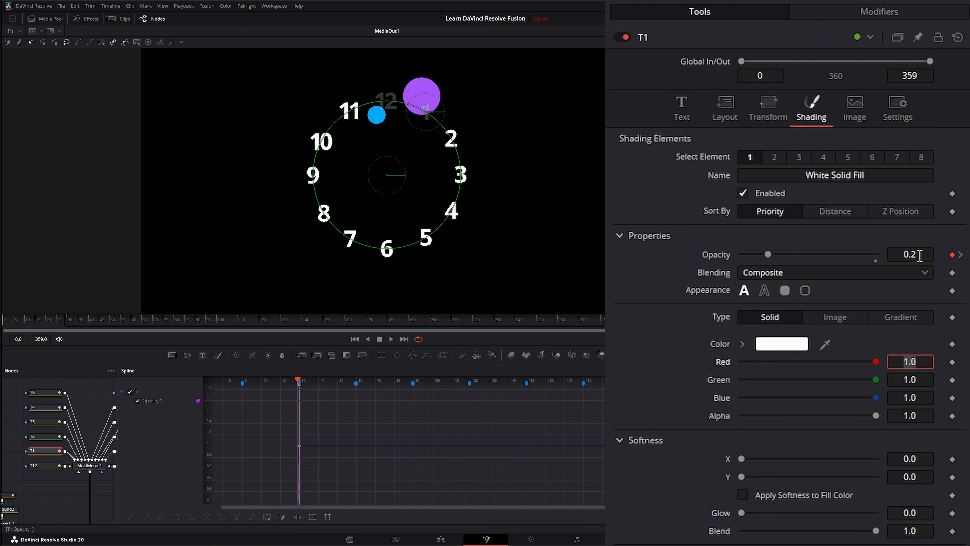
Step: Set T1's shading Opacity to 0.2 at the frame 60 marker, and smooth the curve's peak and final keyframes
left_click(357, 383)
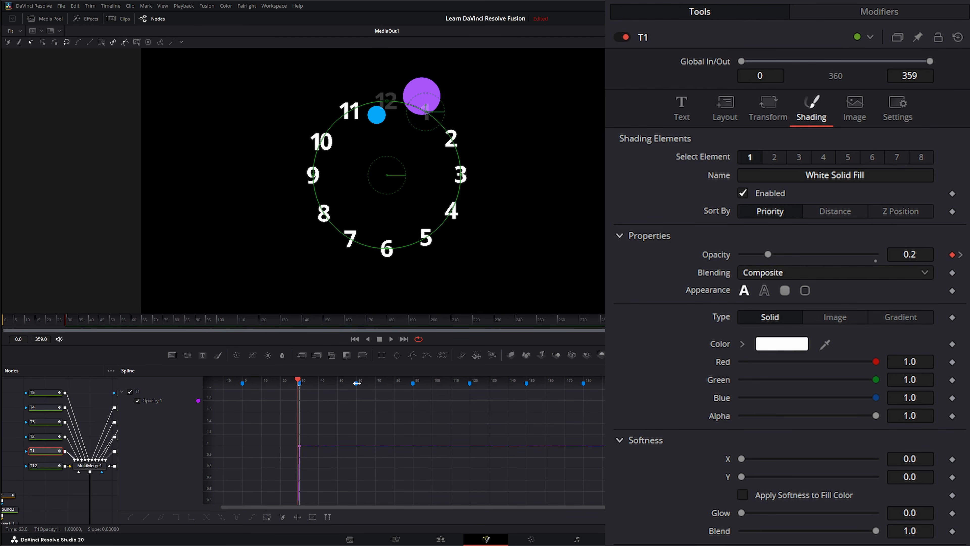
left_click(355, 385)
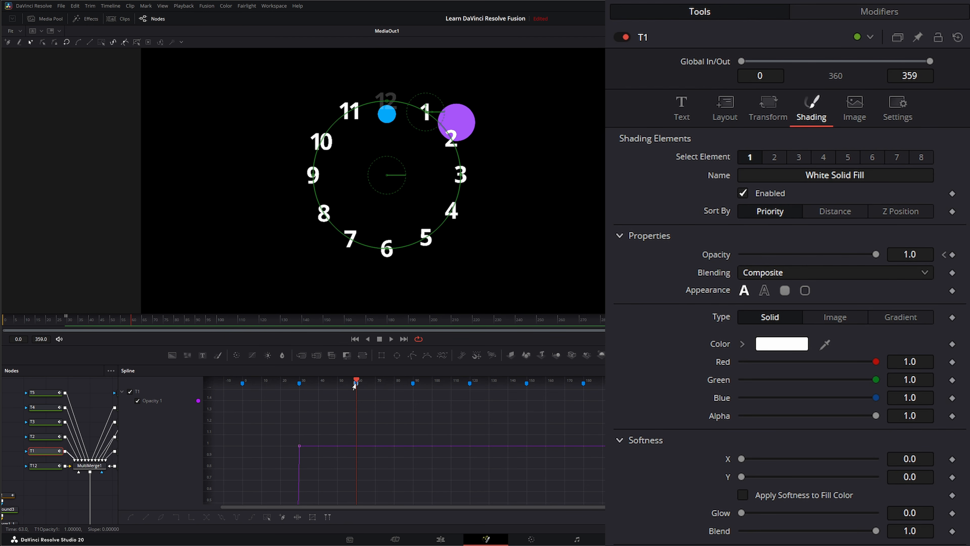
left_click(921, 255)
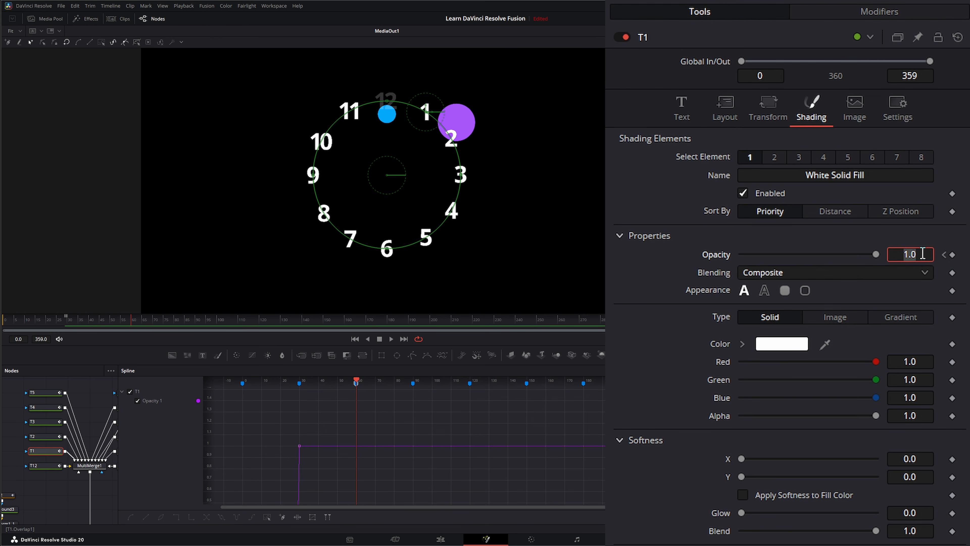
type(".2")
key("Tab")
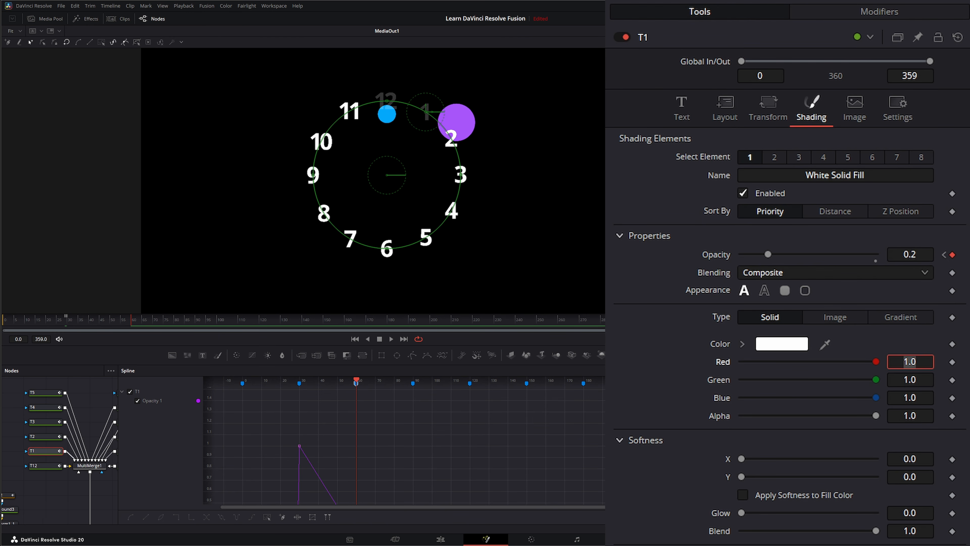
left_click_drag(446, 460, 432, 419)
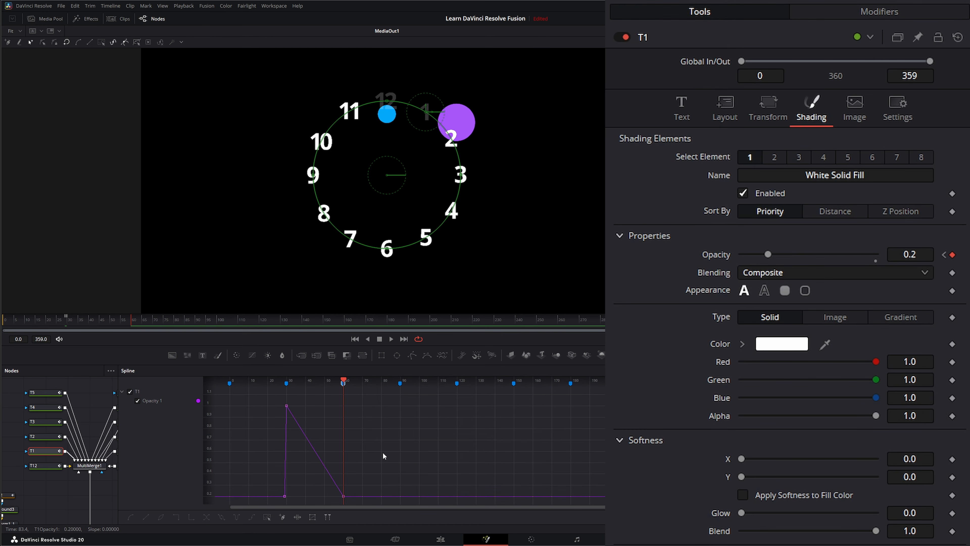
left_click_drag(266, 406, 308, 438)
left_click_drag(316, 475, 347, 500)
left_click(133, 517)
Step: Keyframe T2's shading Opacity at 1.0 on the frame 60 marker and set it to 0.2 just before the marker
left_click(50, 439)
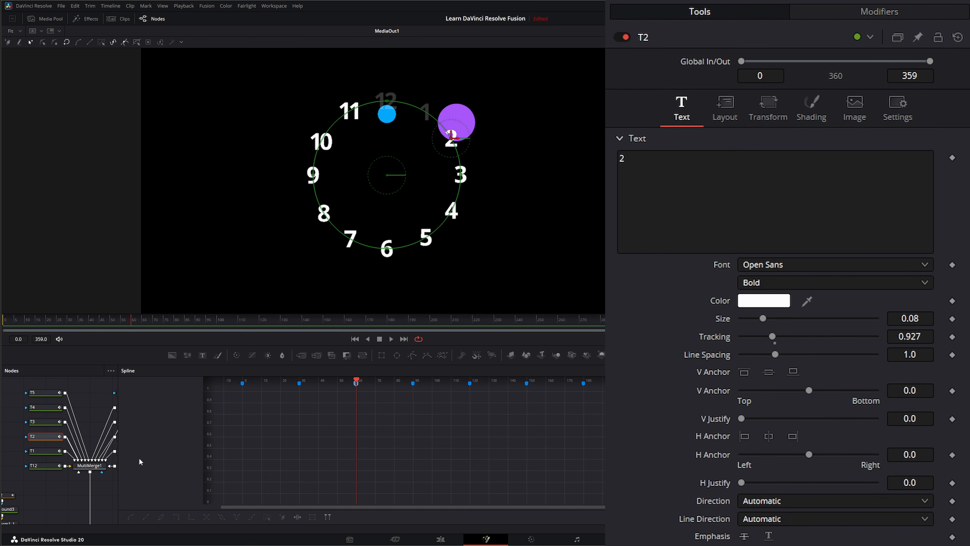
left_click(818, 104)
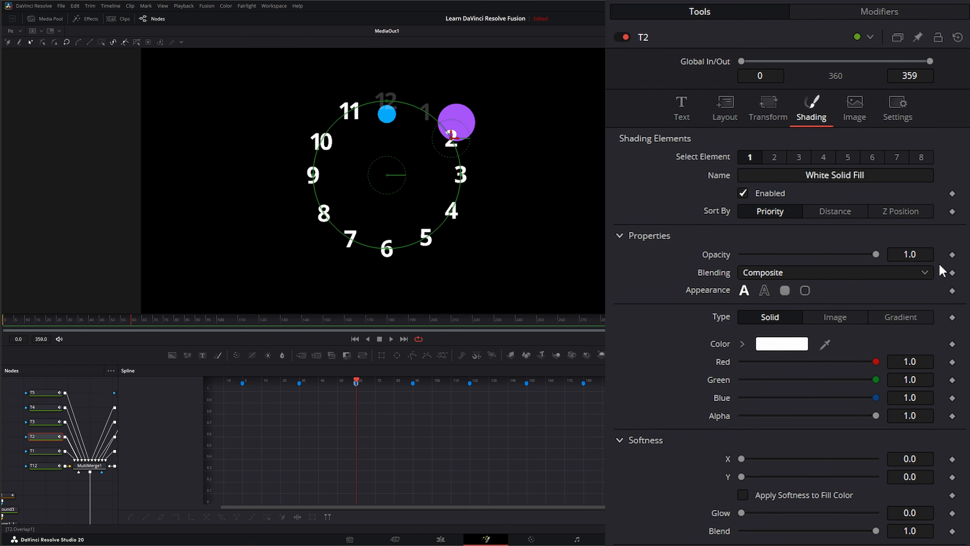
left_click(952, 255)
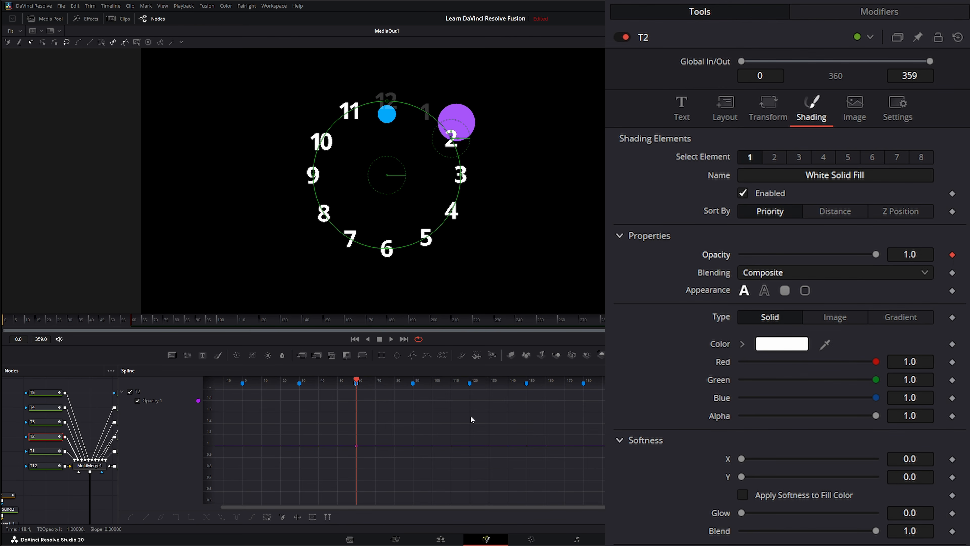
left_click(355, 382)
left_click(919, 254)
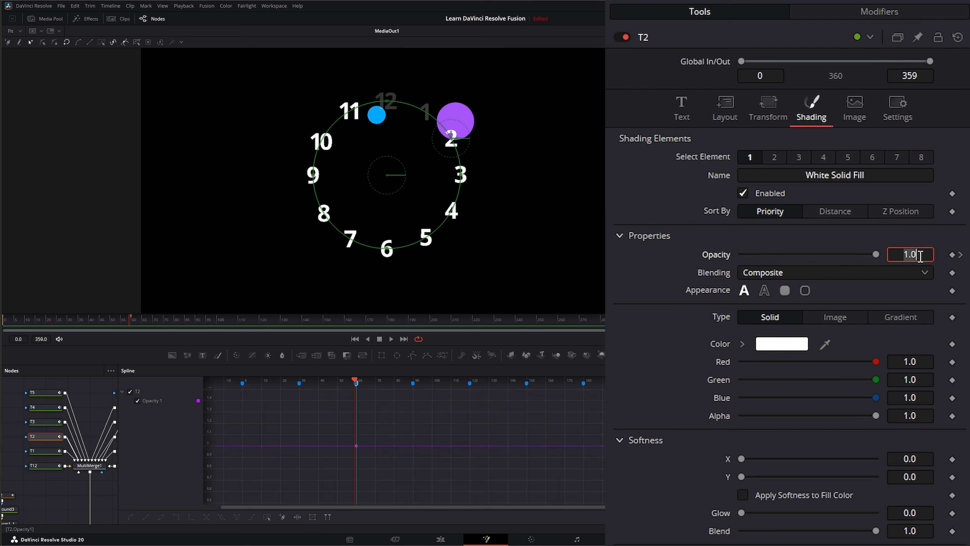
type("0.2")
key("Tab")
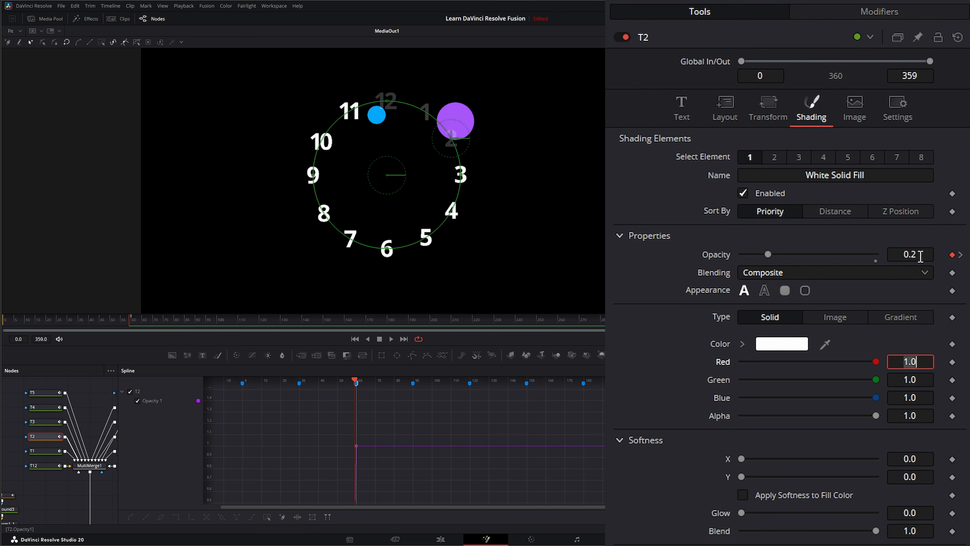
Step: Set T2's shading Opacity to 0.2 at the frame 90 marker, and smooth the curve's peak and final keyframes
left_click(411, 387)
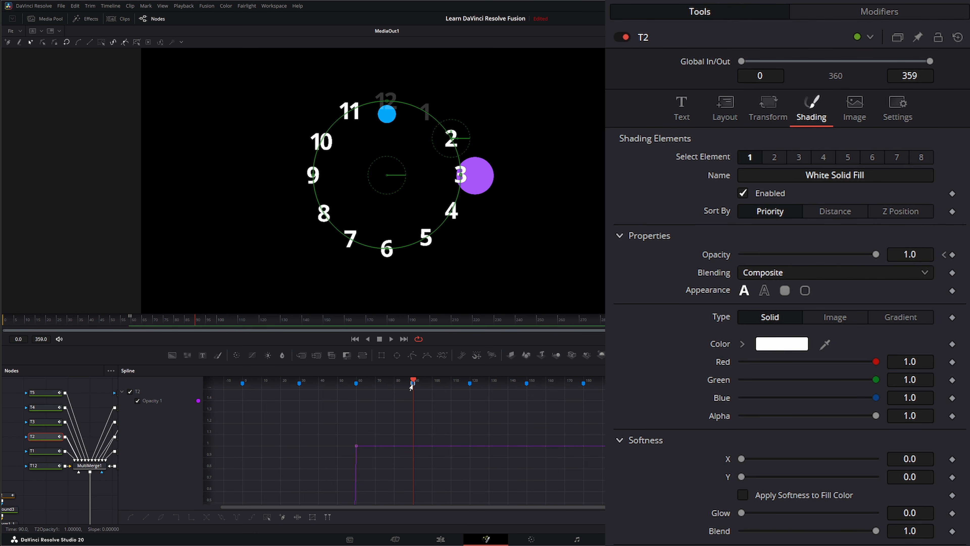
left_click(923, 256)
type("0.2")
key("Tab")
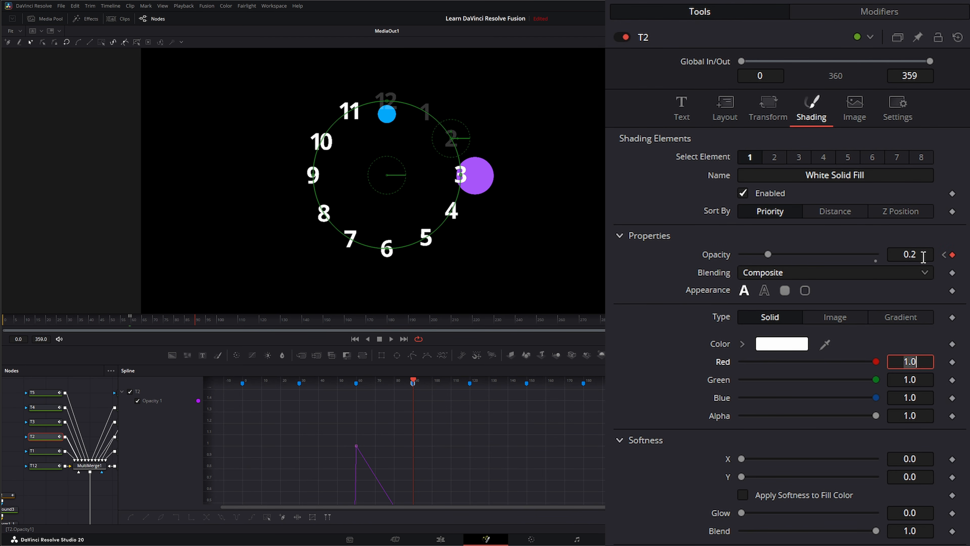
left_click_drag(442, 463, 372, 423)
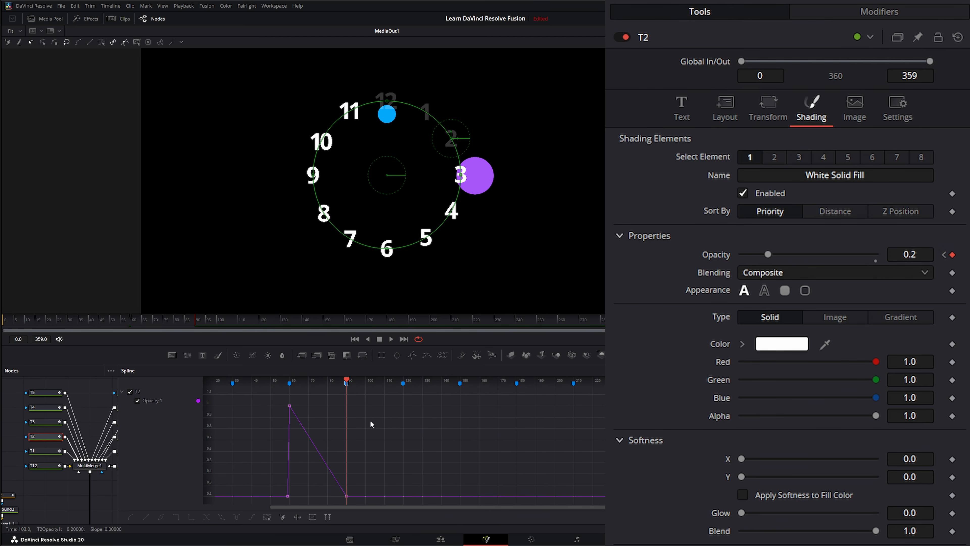
left_click_drag(272, 398, 300, 420)
left_click_drag(317, 475, 354, 508)
left_click(132, 519)
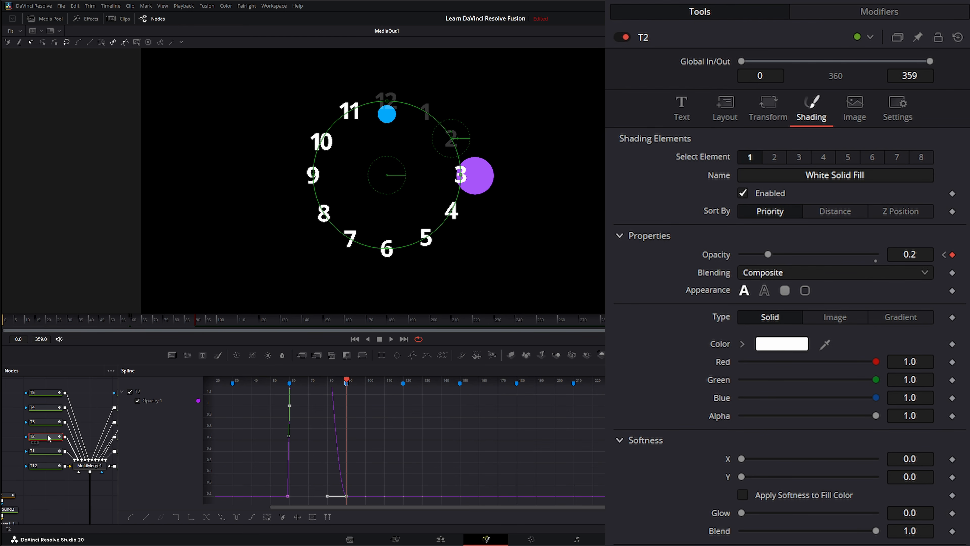
Step: Keyframe T3's shading Opacity at 1.0 on the frame 90 marker and set it to 0.2 just before the marker
left_click(44, 423)
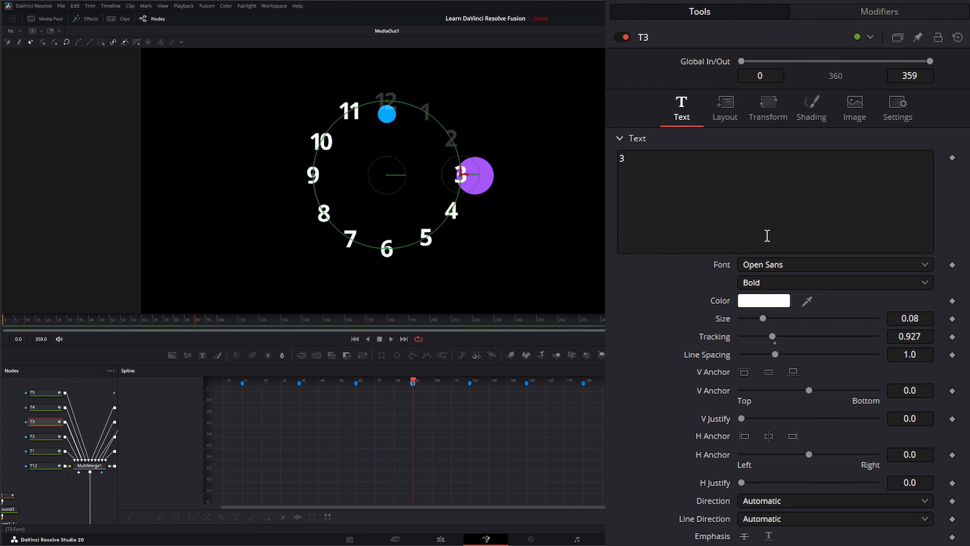
left_click(813, 113)
left_click(952, 254)
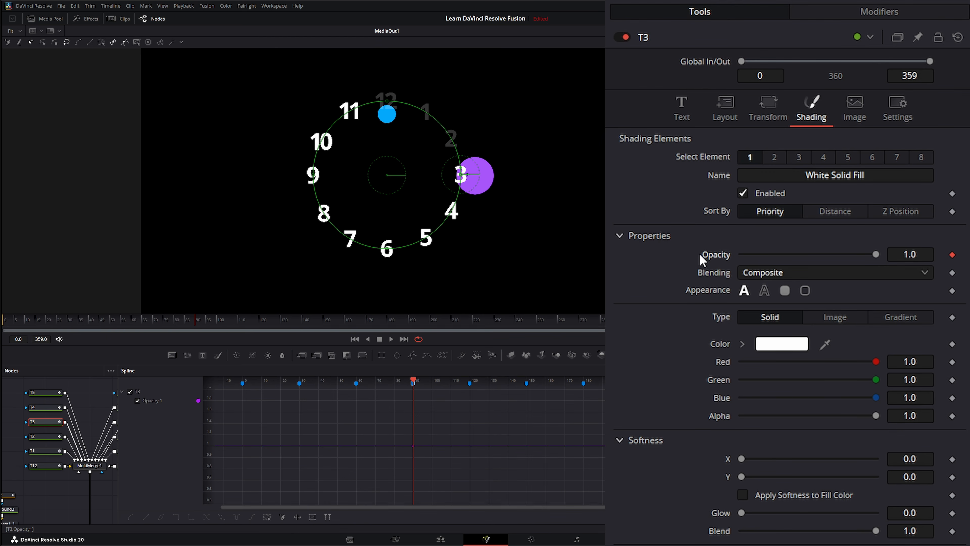
left_click_drag(415, 383, 412, 383)
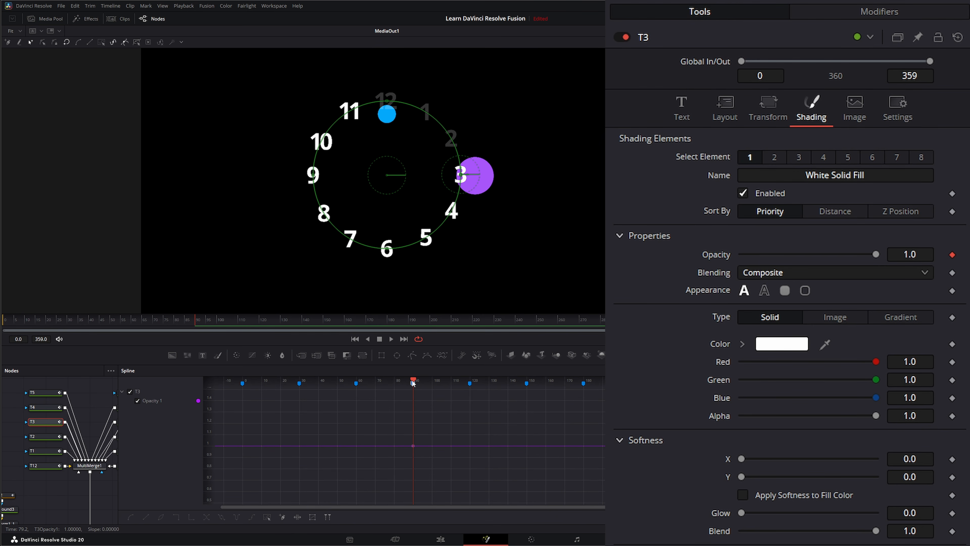
left_click(919, 259)
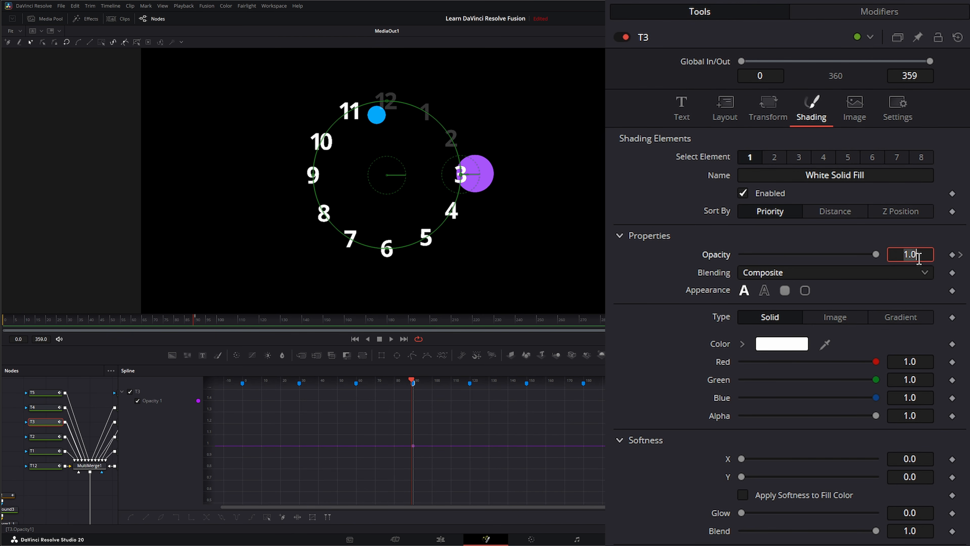
type("0.2")
key("Tab")
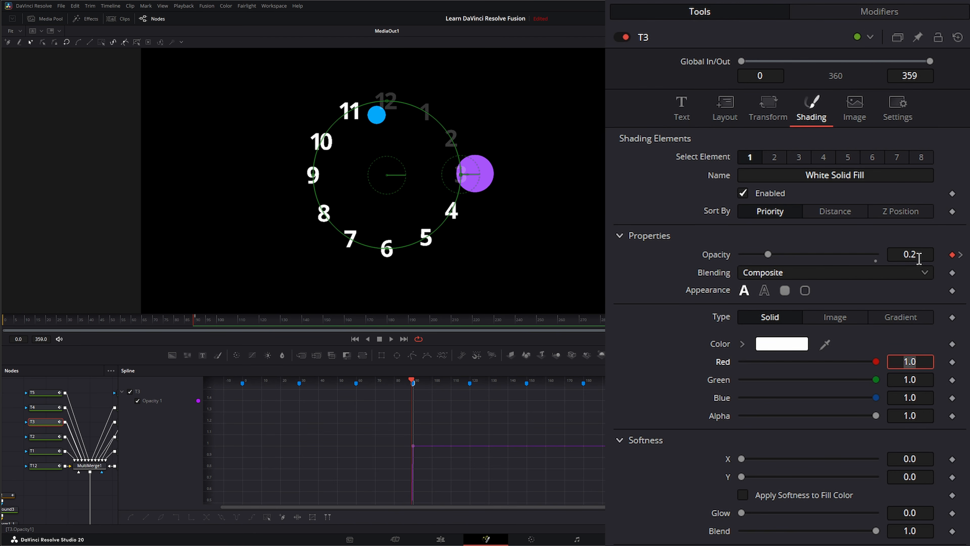
Step: Set T3's shading Opacity to 0.2 at the frame 120 marker, and smooth the curve's peak and final keyframes
left_click(469, 384)
left_click(910, 255)
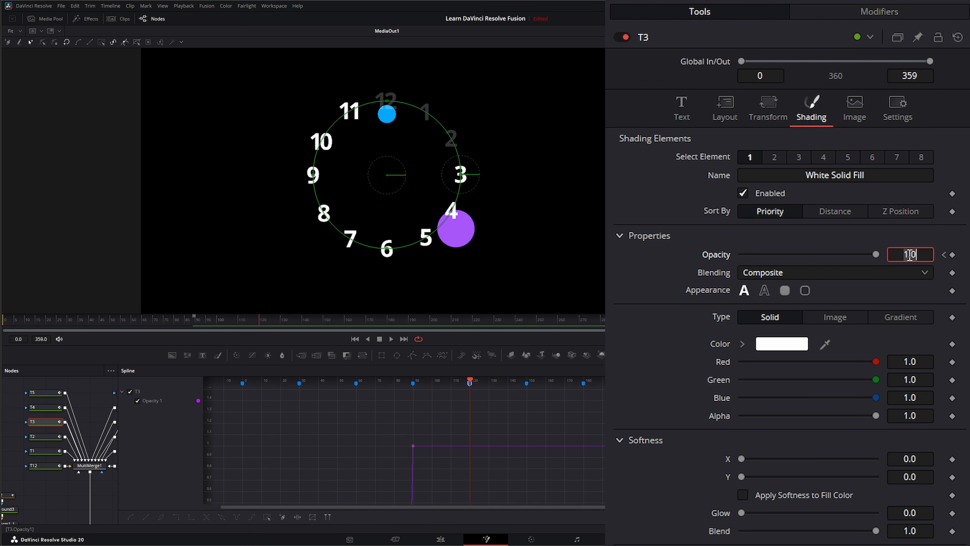
type("0.2")
key("Tab")
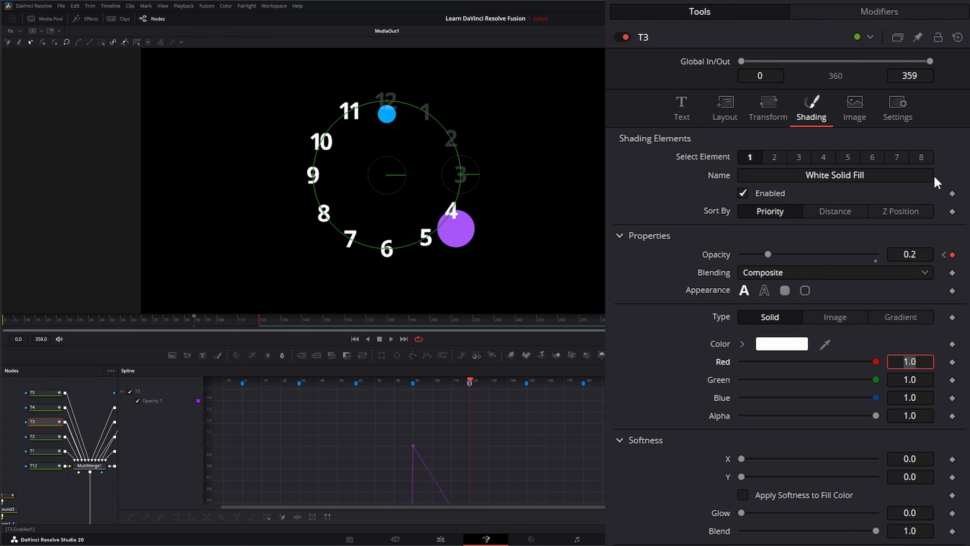
left_click_drag(581, 447, 481, 401)
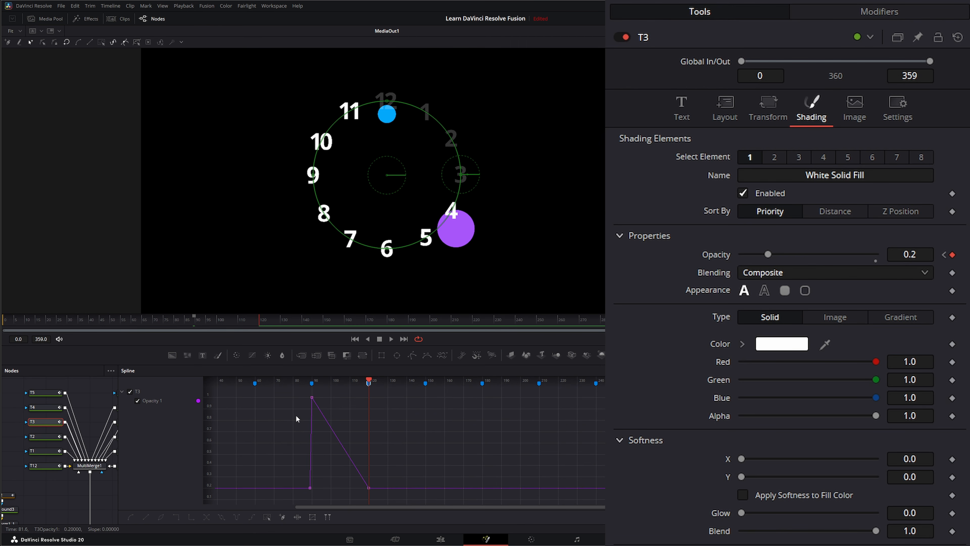
left_click_drag(298, 395, 325, 410)
left_click_drag(346, 471, 376, 497)
left_click(132, 518)
Step: Keyframe T4's shading Opacity at 1.0 on the frame 120 marker, with 0.2 just before it and at the frame 150 marker
left_click(46, 407)
left_click(811, 109)
left_click(952, 254)
key("Left")
double_click(911, 254)
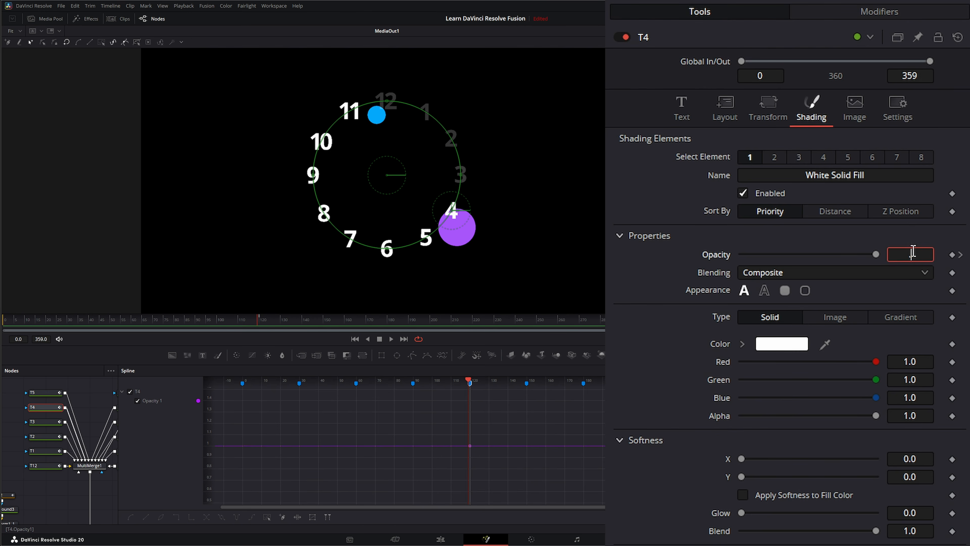
type("0.2")
key("shift+Down")
double_click(910, 254)
Step: Keyframe T5's shading Opacity at 1.0 on the frame 150 marker and set it to 0.2 just before the marker
left_click(45, 393)
left_click(811, 109)
left_click(952, 254)
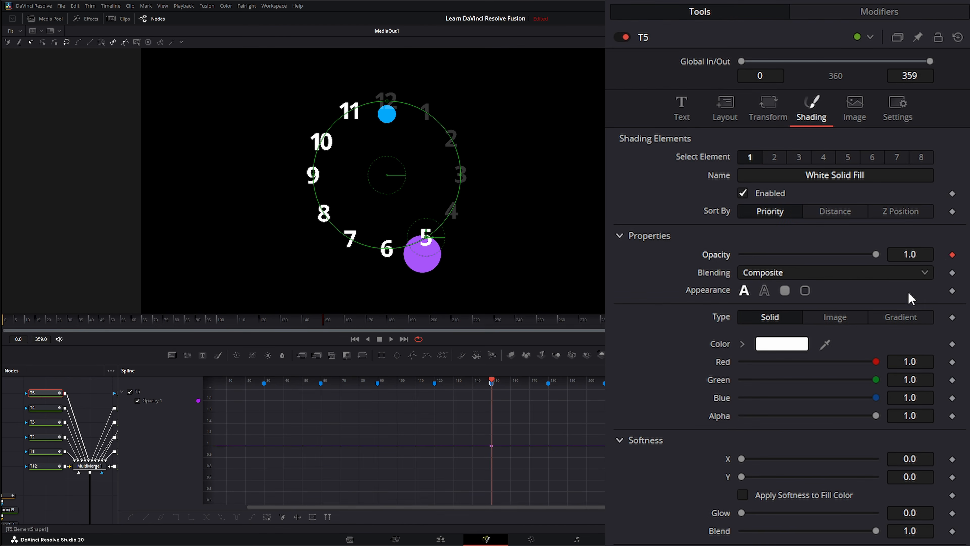
key("Left")
double_click(909, 254)
type("0.2")
key("Tab")
Step: Set T5's shading Opacity to 0.2 at the frame 180 marker, and smooth the curve's peak and final keyframes
key("shift+Down")
key("shift+Down")
double_click(913, 255)
type("0.2")
key("Tab")
left_click_drag(376, 396, 468, 499)
key("shift+s")
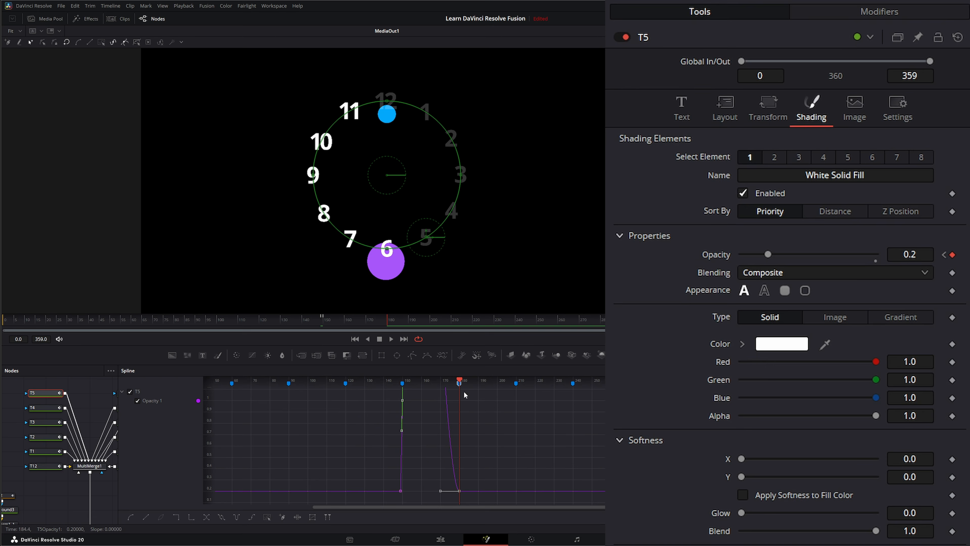
Step: Keyframe T6's shading Opacity at 1.0 on the frame 180 marker and set it to 0.2 just before the marker
left_click(72, 468)
left_click(819, 110)
left_click(952, 255)
double_click(910, 254)
type("0.2")
key("Tab")
Step: Set T6's shading Opacity to 0.2 at the frame 210 marker and smooth its keyframes
left_click(547, 382)
double_click(916, 254)
type("0.2")
key("Tab")
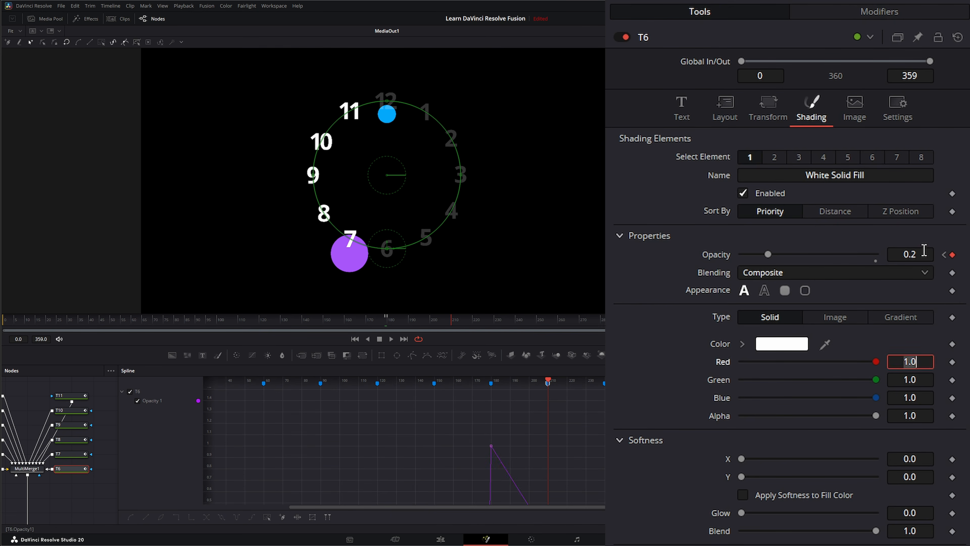
left_click(130, 517)
Step: Keyframe T7's shading Opacity at 1.0 on the frame 210 marker and set it to 0.2 just before the marker
left_click(71, 454)
left_click(952, 255)
key("Left")
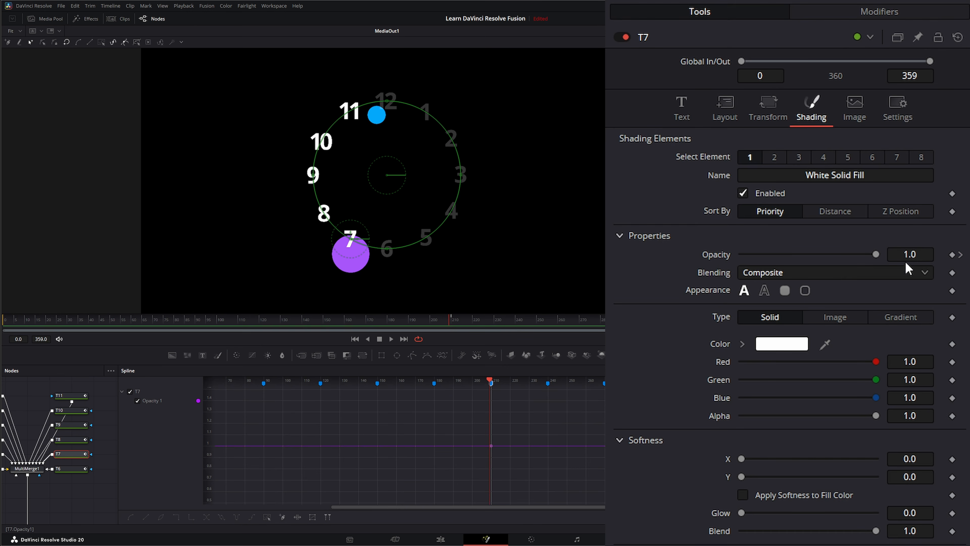
double_click(910, 254)
type("0.2")
key("Tab")
Step: Set T7's shading Opacity to 0.2 at the frame 240 marker
left_click(548, 382)
double_click(916, 253)
type("0.2")
key("Tab")
Step: Bring up T8's shading settings and reset its Opacity to the default 1.0
left_click(69, 440)
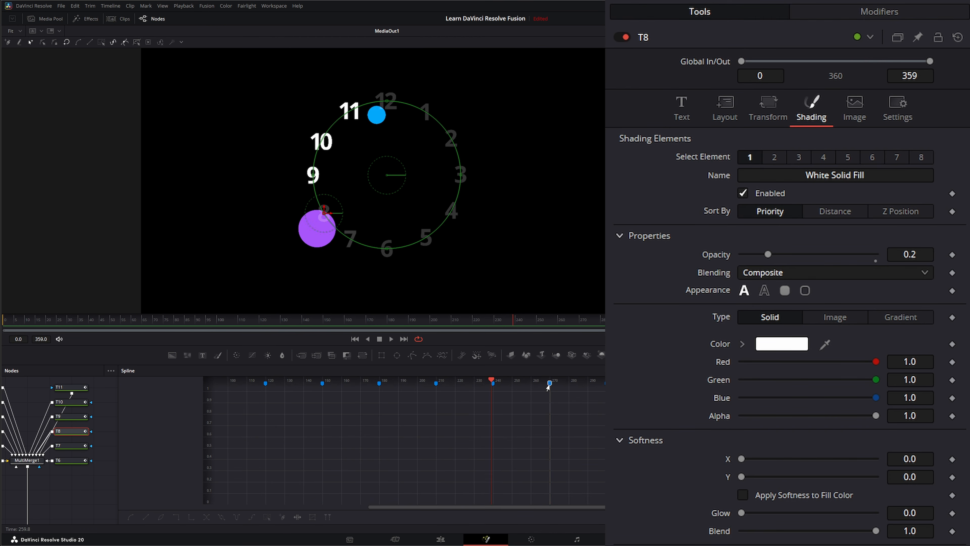
key("shift+Right")
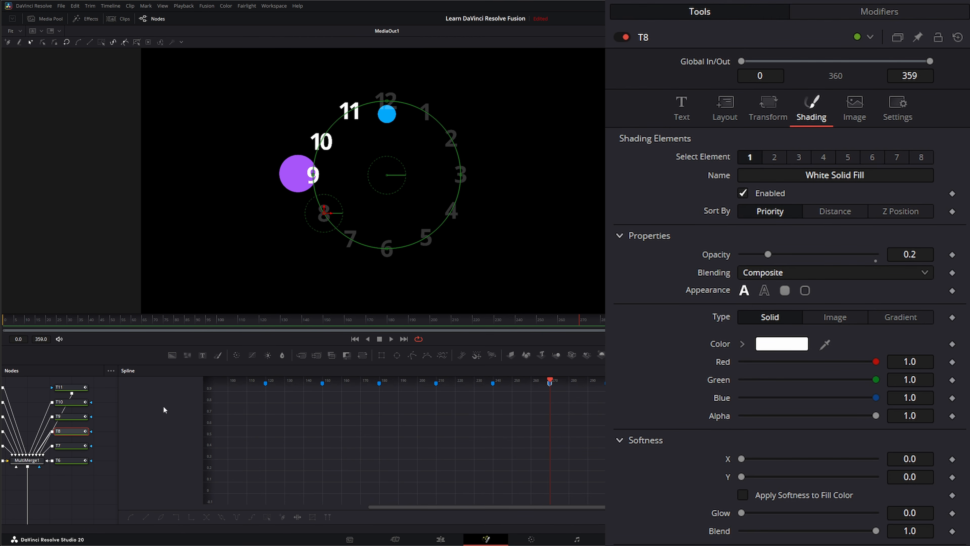
left_click(71, 446)
left_click(72, 432)
left_click(71, 447)
left_click(72, 432)
double_click(718, 254)
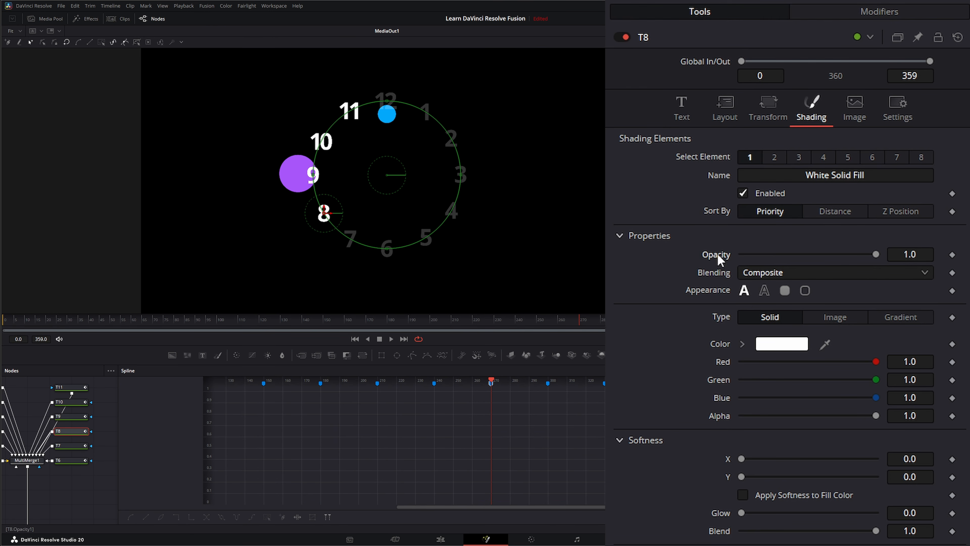
Step: Keyframe T8's shading Opacity at 1.0 on the frame 240 marker and set it to 0.2 just before the marker
left_click(434, 381)
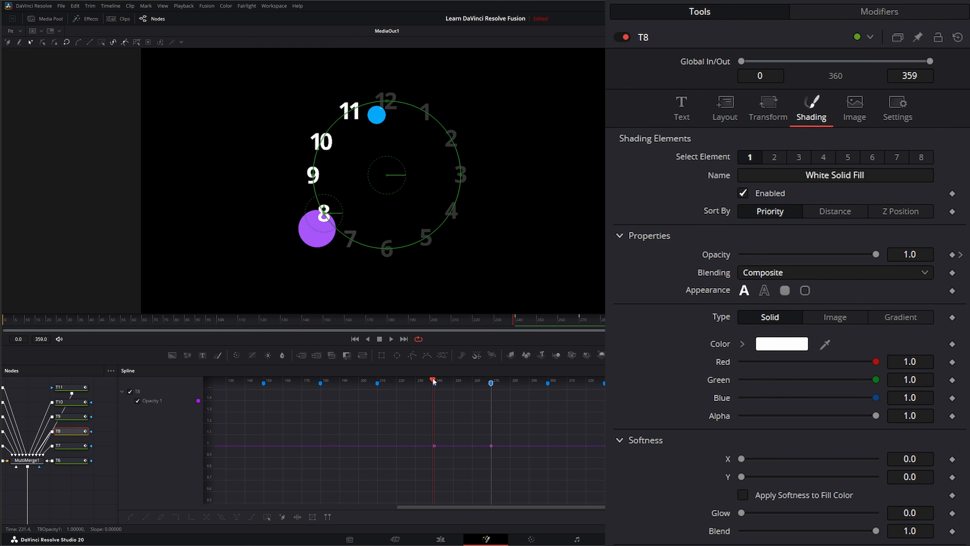
double_click(910, 254)
type("0.2")
key("Tab")
Step: Set T8's shading Opacity to 0.2 at the frame 270 marker and smooth its keyframes
left_click(491, 383)
double_click(909, 255)
type("0.2")
key("Tab")
left_click(401, 450)
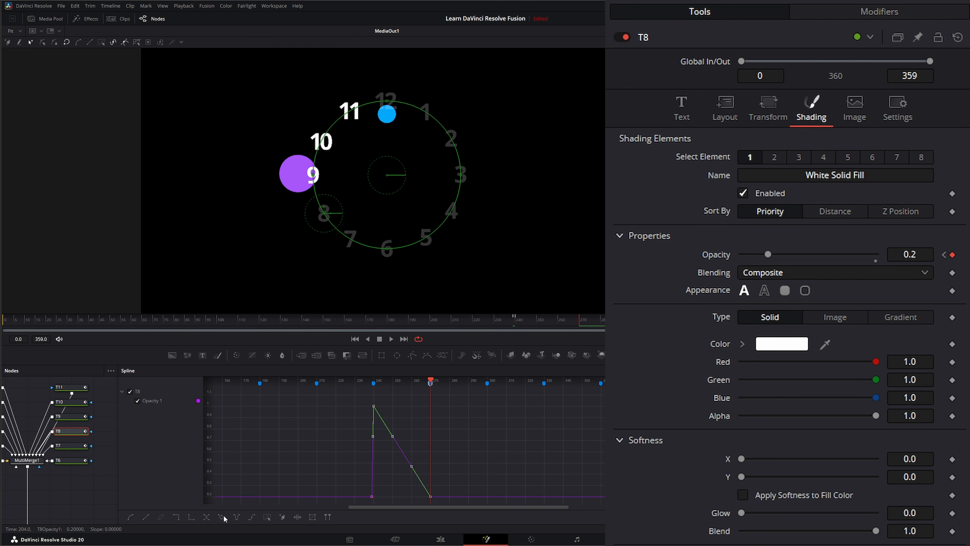
left_click(130, 517)
Step: Keyframe T9's shading Opacity at 1.0 on the frame 270 marker, with 0.2 just before it and at the frame 300 marker
left_click(72, 446)
left_click(73, 417)
left_click(952, 255)
key("Left")
double_click(916, 255)
type("0.2")
key("Tab")
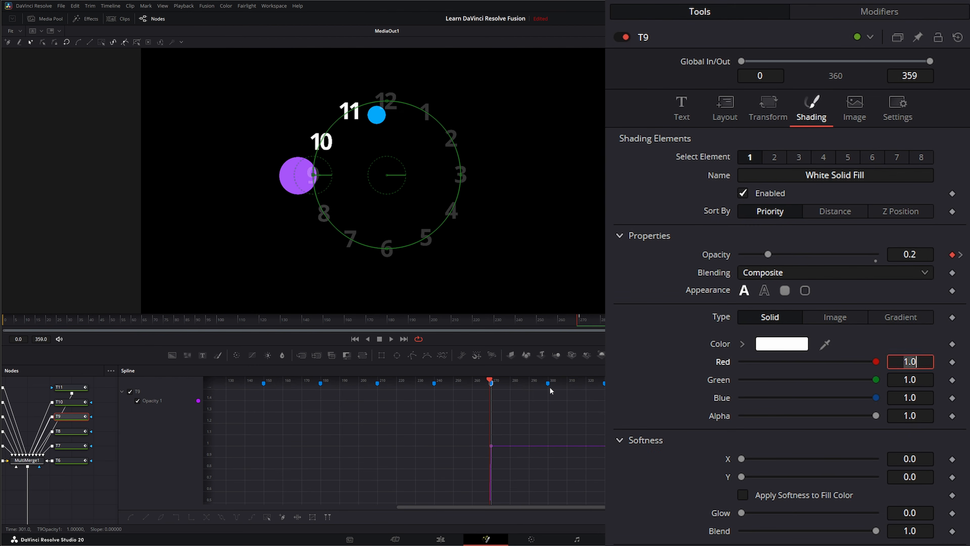
left_click(552, 383)
Step: Keyframe T10's shading Opacity at 1.0 on the frame 300 marker, with 0.2 just before it and at the frame 330 marker
left_click(71, 401)
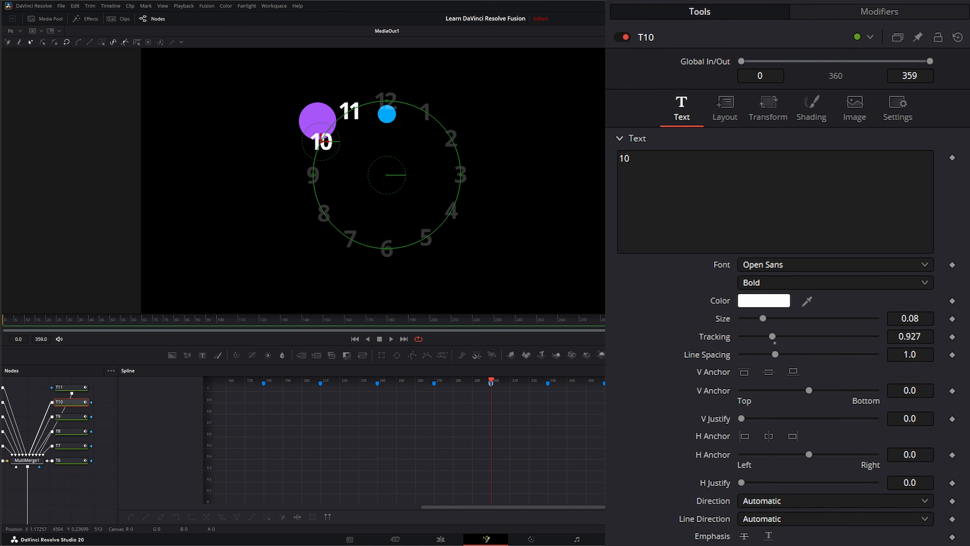
left_click(811, 109)
left_click(951, 255)
double_click(916, 255)
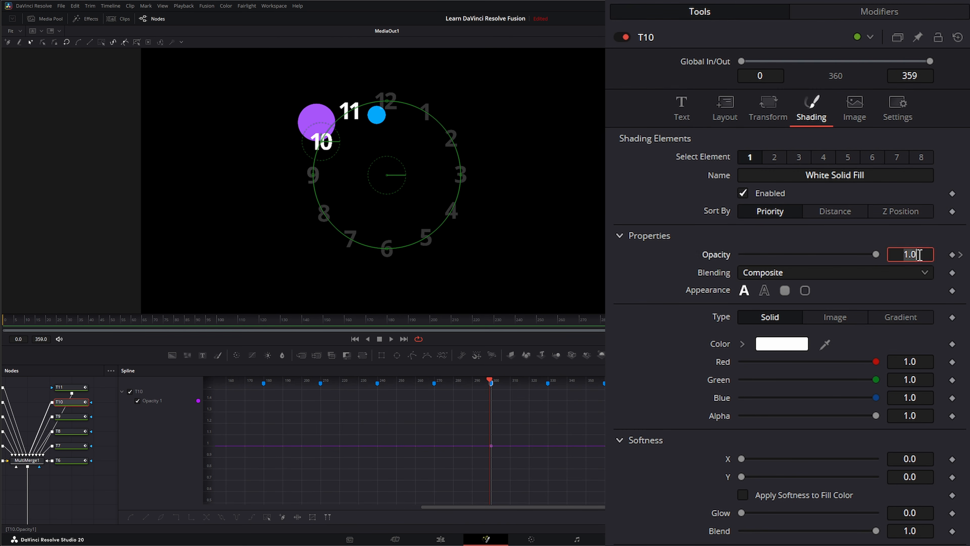
type("0.2")
key("Tab")
left_click(548, 382)
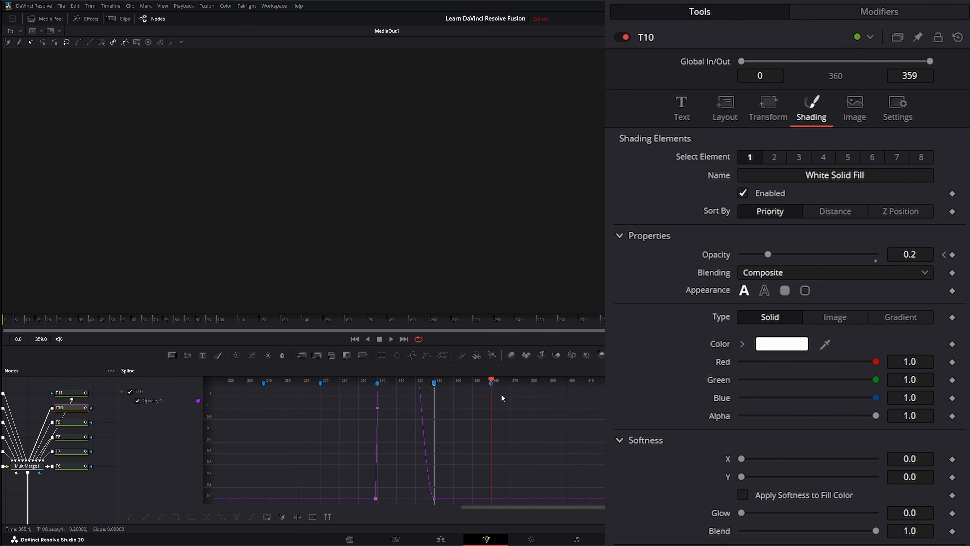
left_click_drag(373, 399, 432, 400)
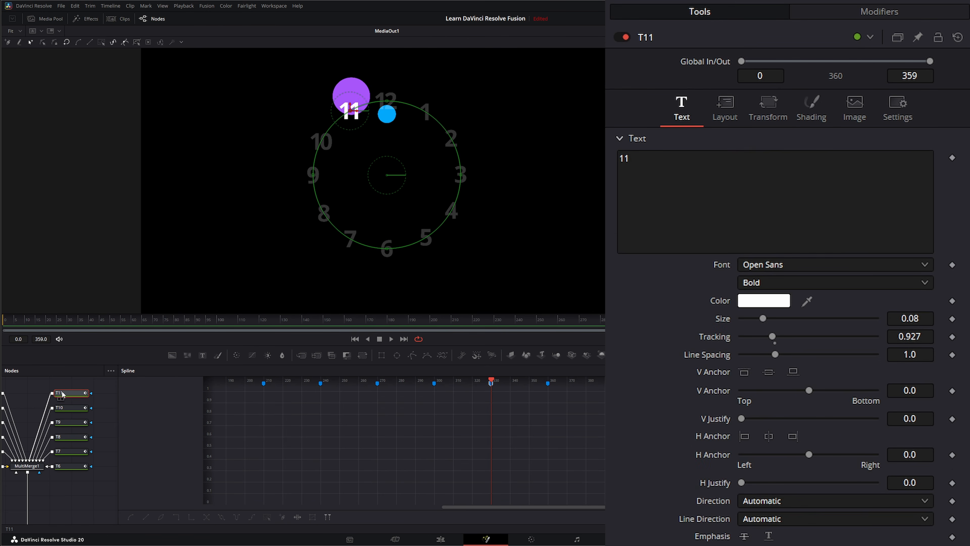
Step: Keyframe T11's shading Opacity at 1.0 on the frame 330 marker, with 0.2 just before it and at the final frame 359
left_click(811, 108)
left_click(952, 255)
key("Left")
double_click(910, 254)
type("0.2")
key("Tab")
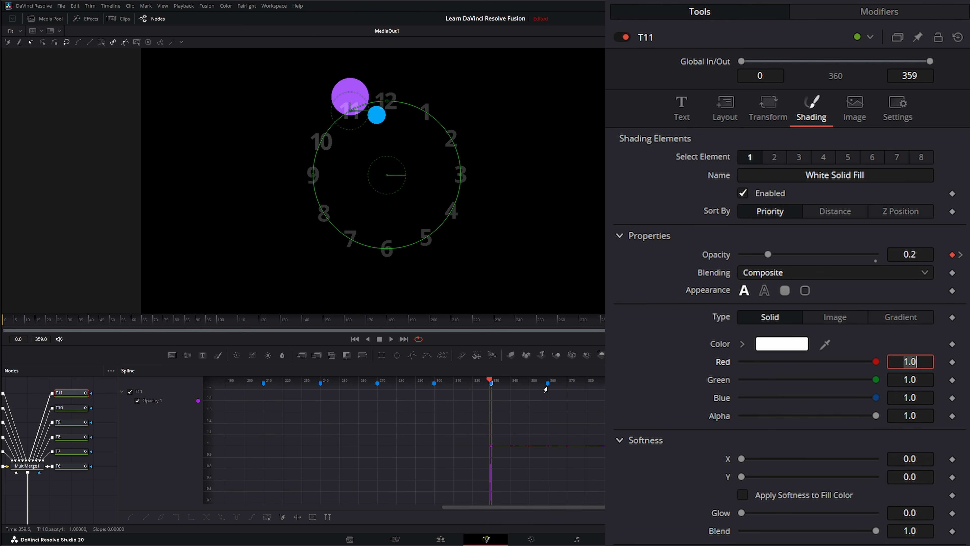
left_click(548, 382)
double_click(918, 255)
type("0.2")
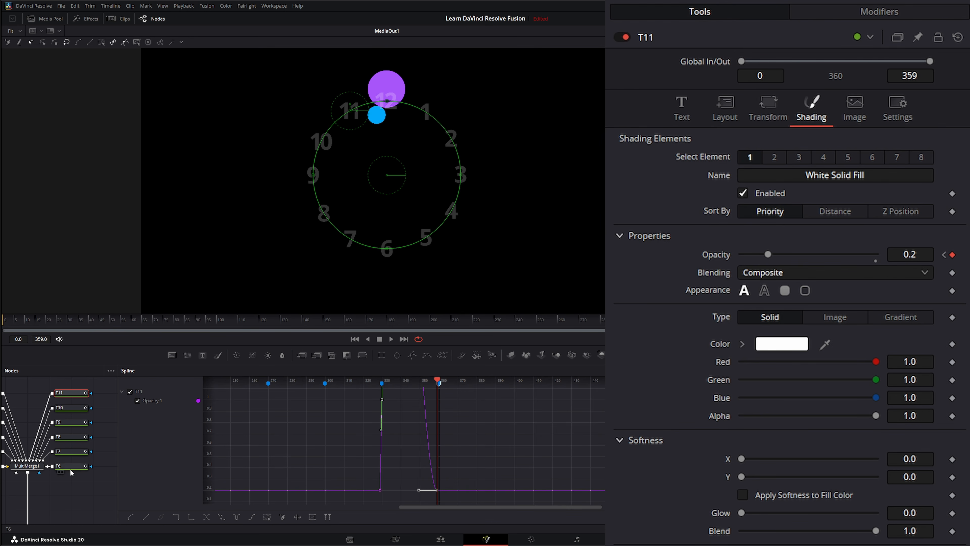
Step: Add a 0.2 Opacity keyframe to T12 at the final frame 359 and close the Spline editor
left_click_drag(64, 495, 111, 489)
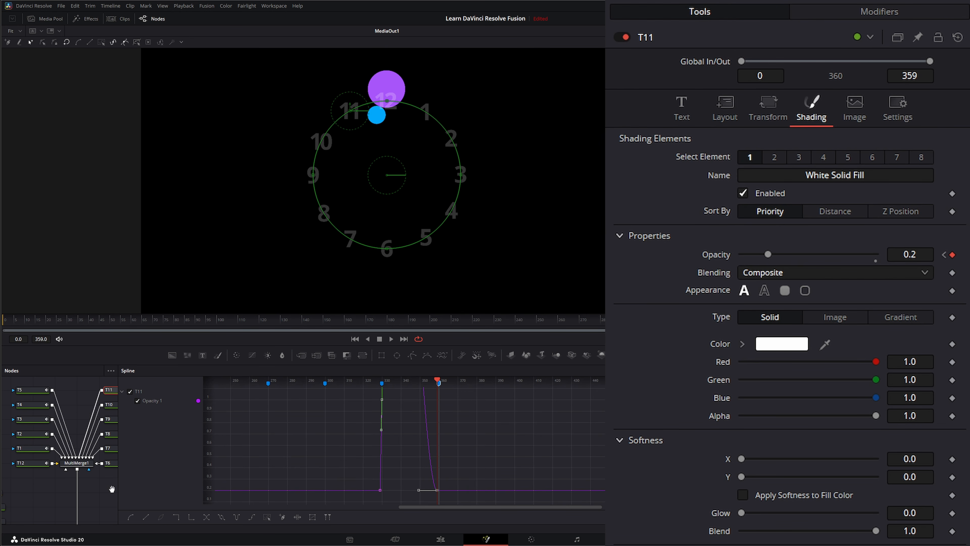
left_click(32, 463)
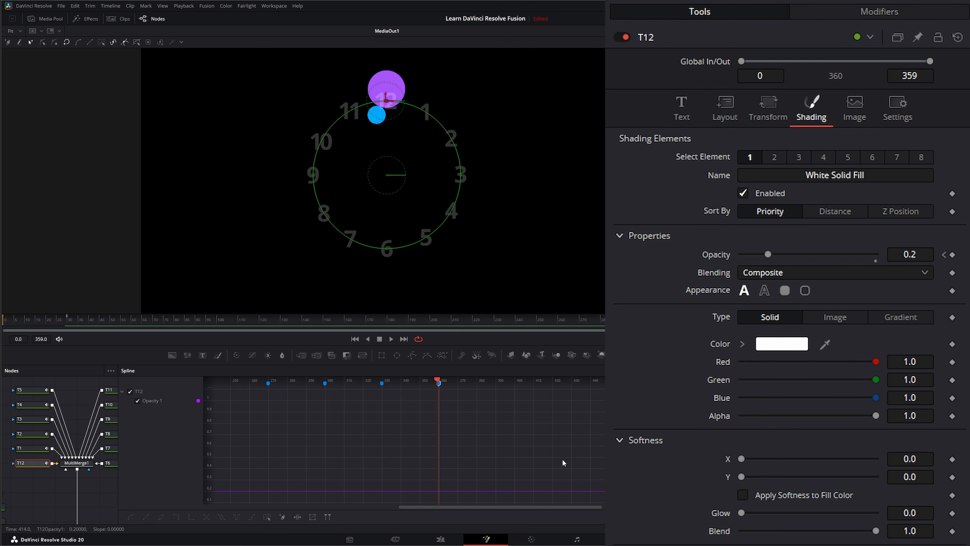
left_click(952, 254)
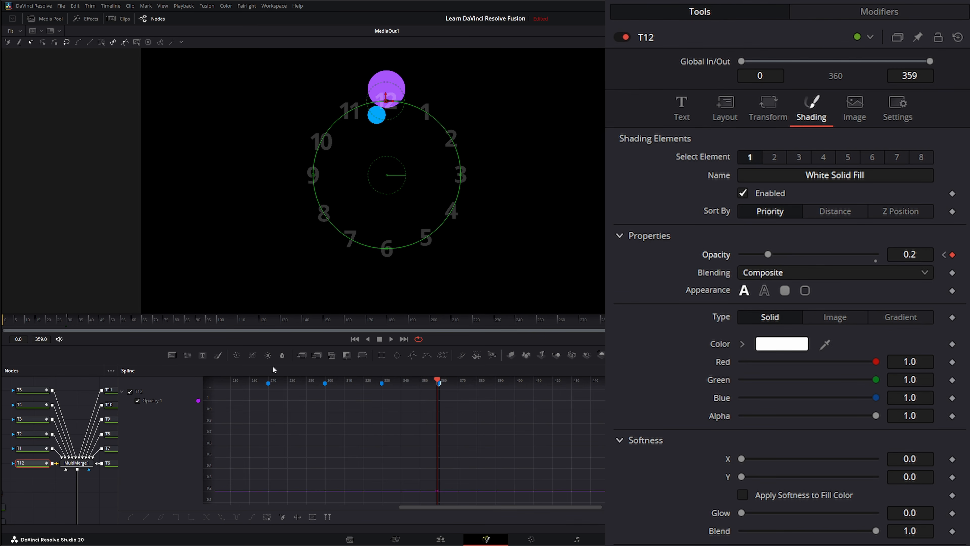
left_click(830, 18)
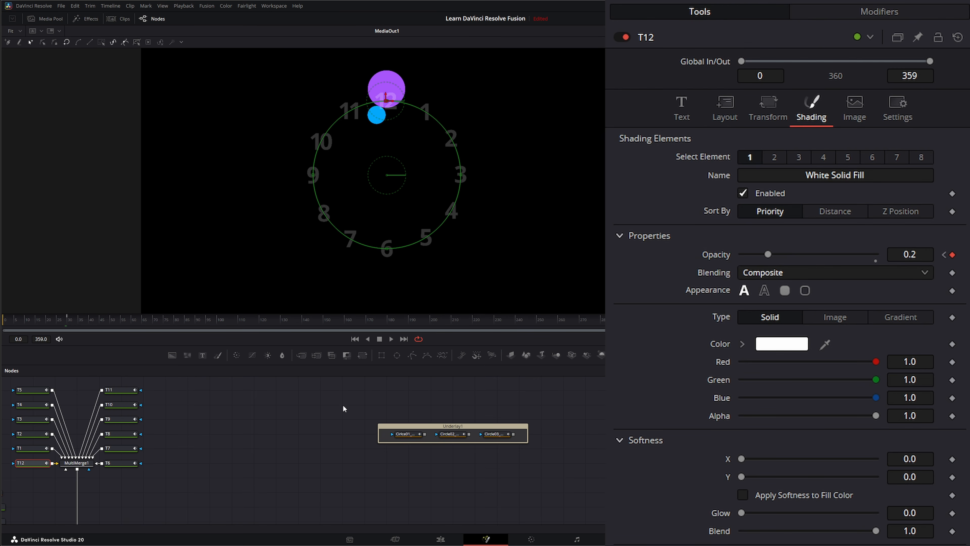
Step: Play the clock animation from the start to check the numbers' fades, and return to the first frame
left_click(355, 338)
left_click(391, 338)
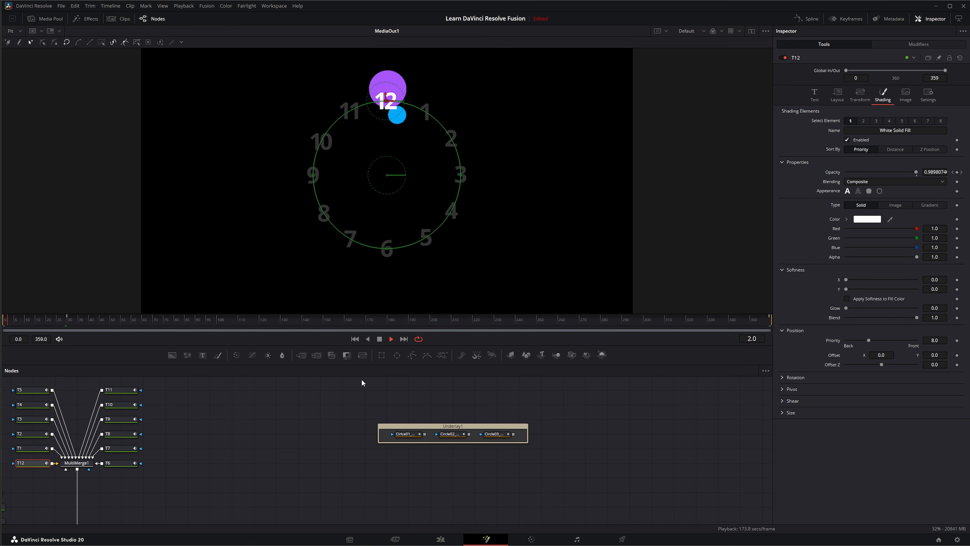
left_click(311, 428)
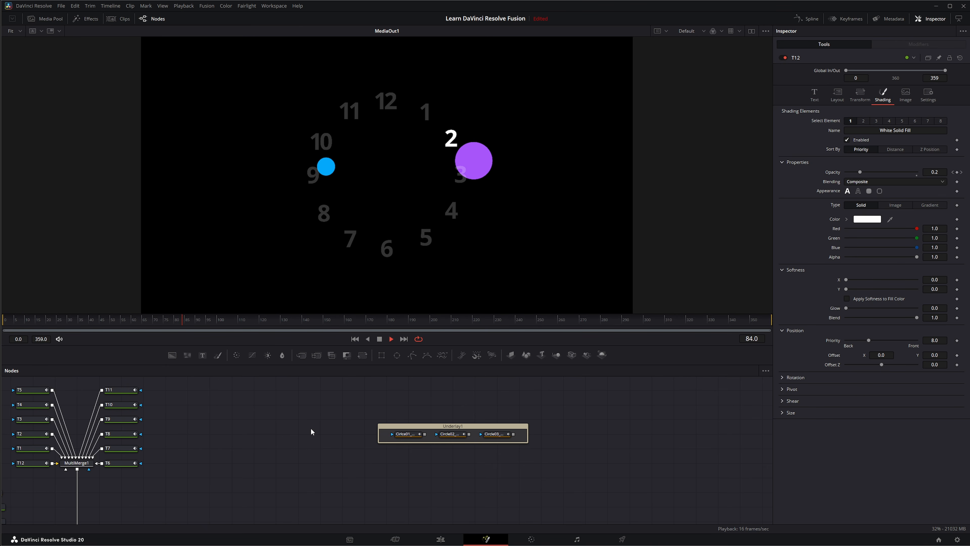
left_click(367, 339)
left_click(355, 339)
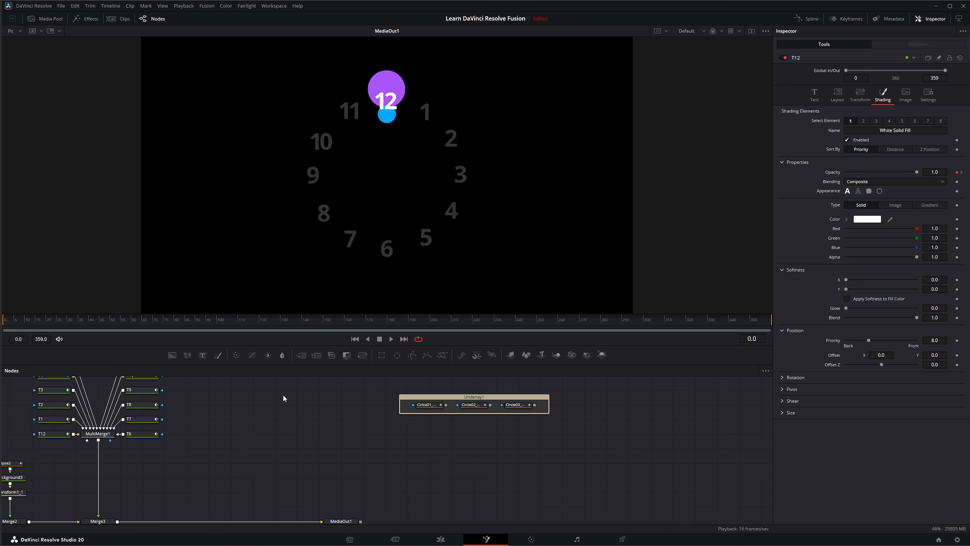
Step: Insert a Merge node between Merge3 and MediaOut1 and feed a new MultiMerge node into it
left_click_drag(283, 455, 278, 426)
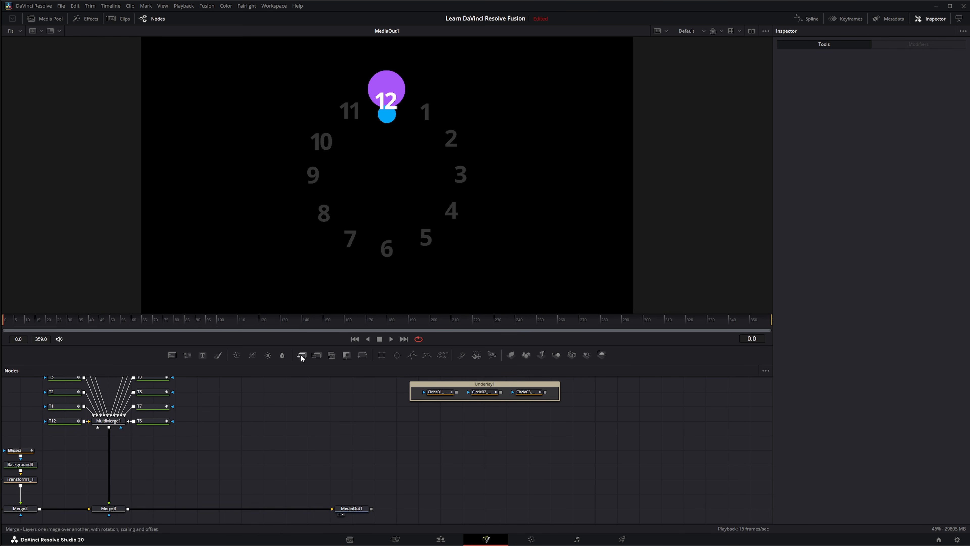
left_click_drag(301, 355, 232, 509)
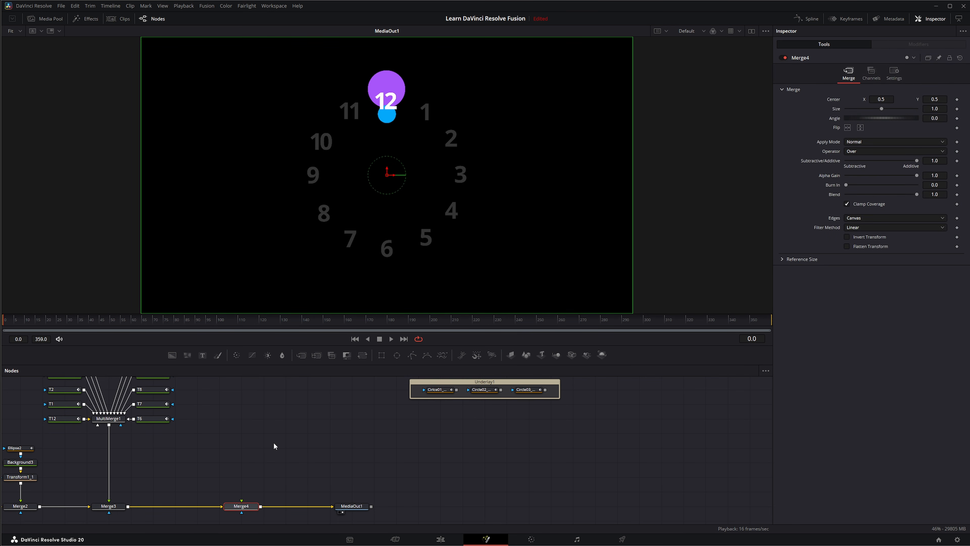
left_click_drag(316, 355, 239, 505)
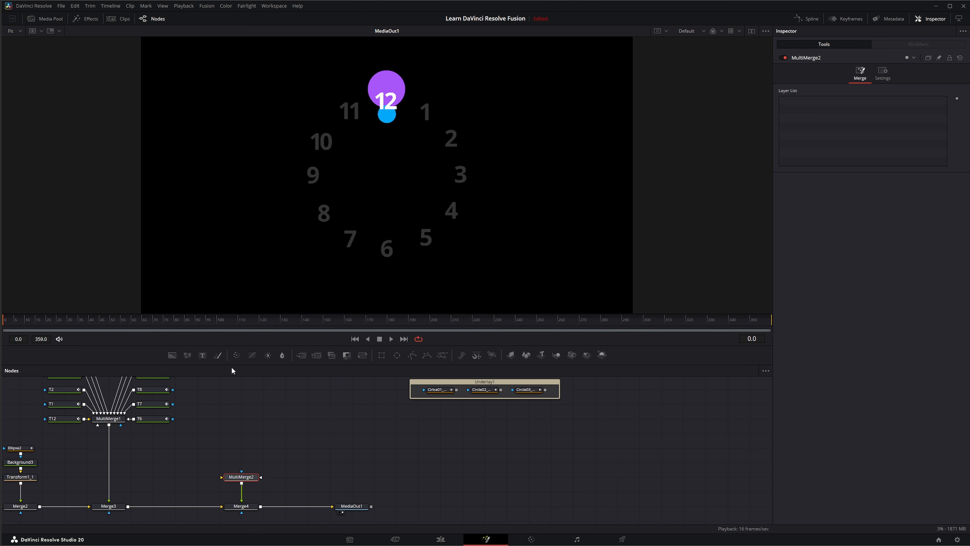
Step: Feed a new Text node reading TWELVE into MultiMerge2 and colour the text purple #aa55ff
left_click_drag(194, 471, 221, 478)
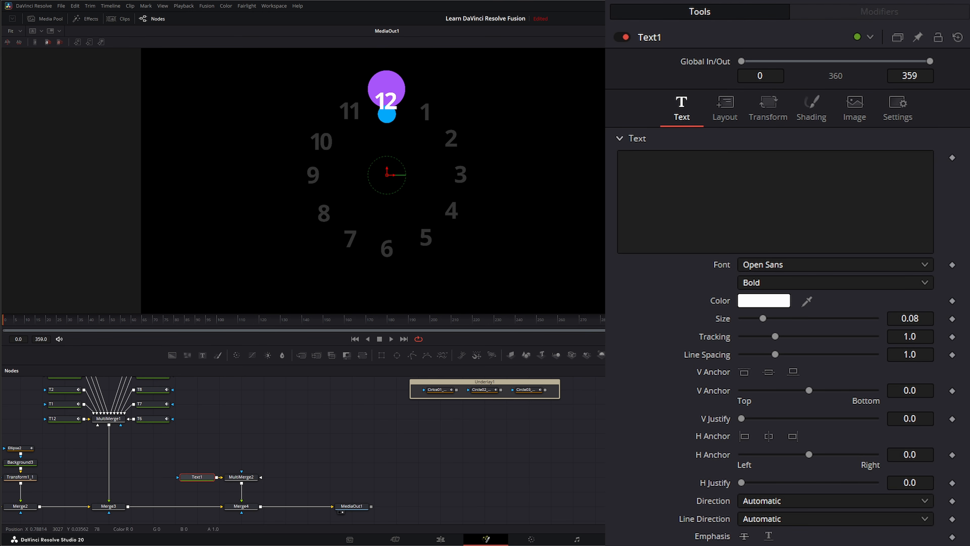
left_click(812, 133)
type("TWELVE")
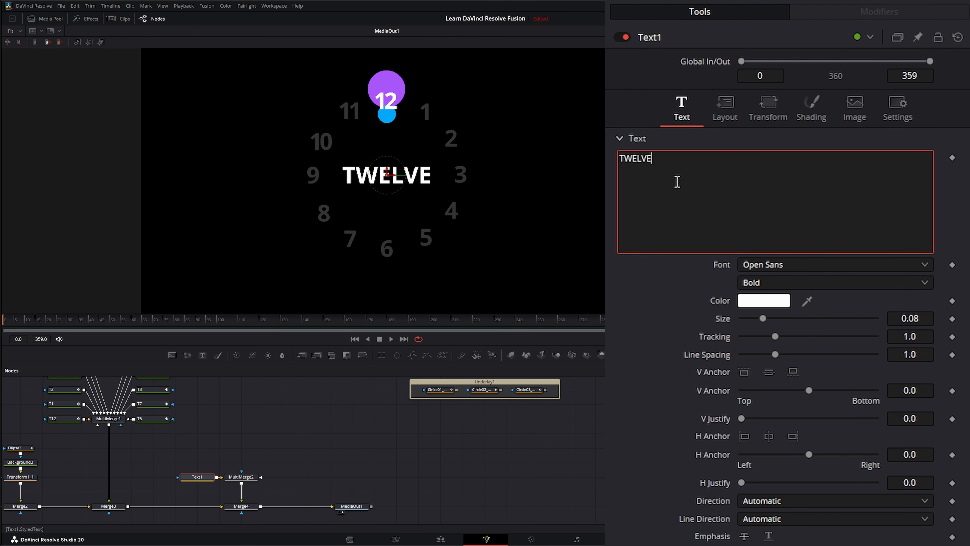
left_click(775, 302)
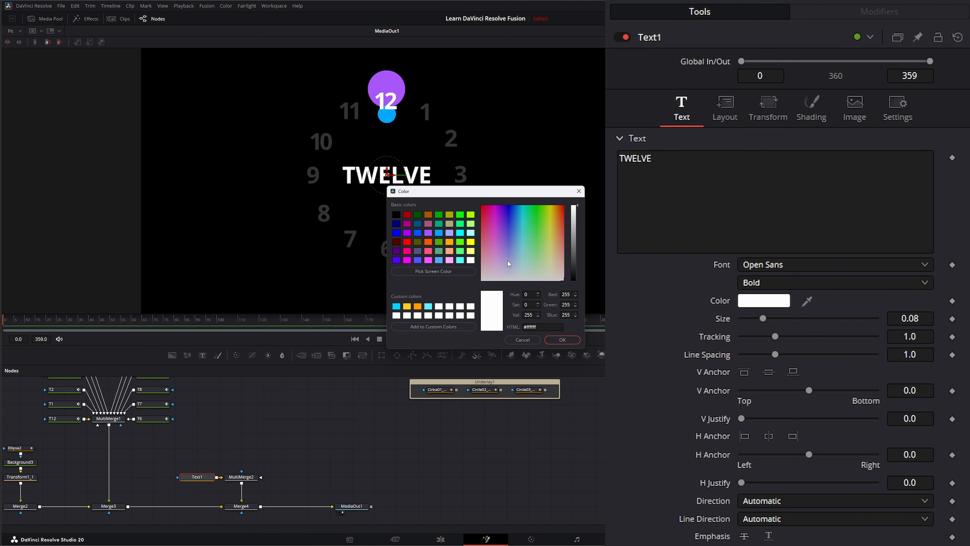
left_click(428, 234)
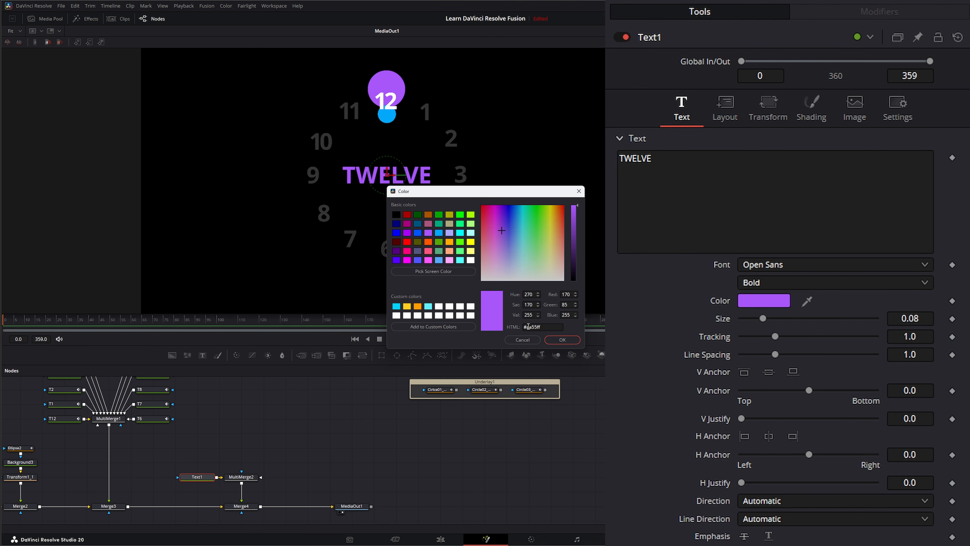
left_click(562, 339)
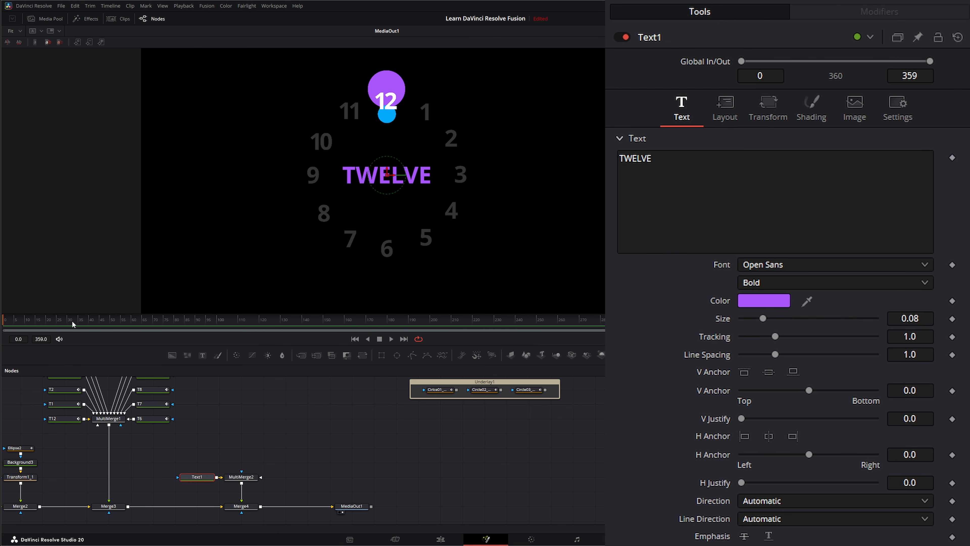
Step: Keyframe the TWELVE text's colour from purple at frame 0 to light yellow #ffff7f at frame 30
left_click(952, 301)
left_click(759, 302)
left_click(470, 251)
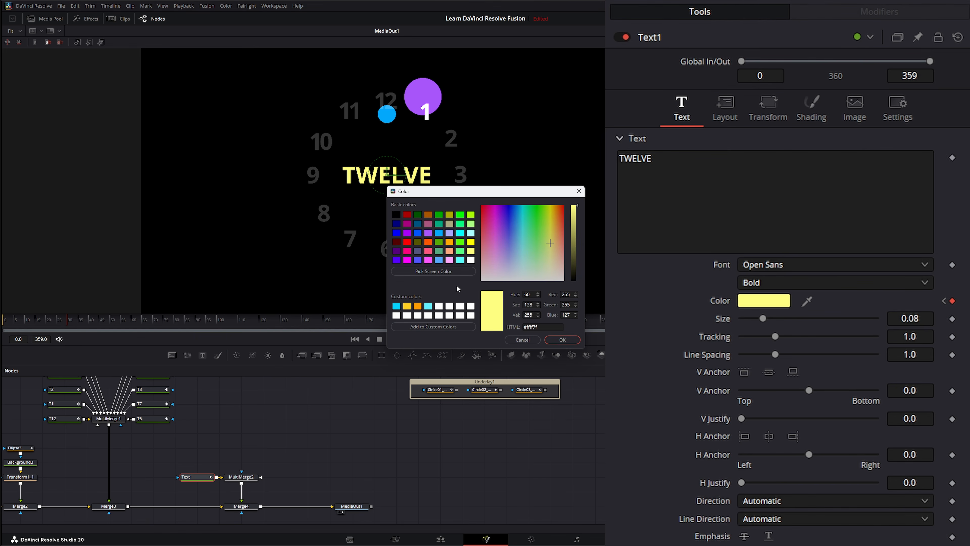
left_click(562, 339)
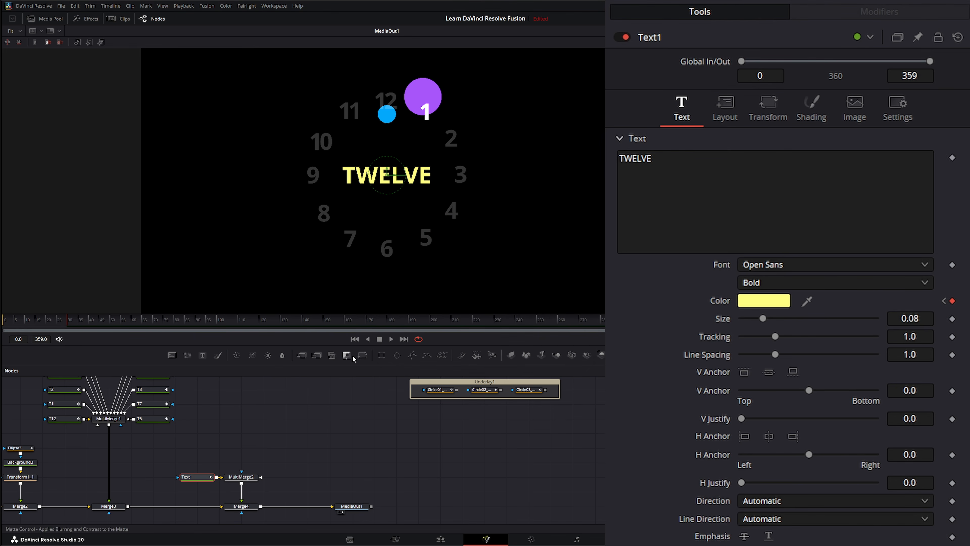
Step: Keyframe the TWELVE text's shading Opacity from 1.0 at frame 0 to 0.0 at frame 30
left_click(355, 338)
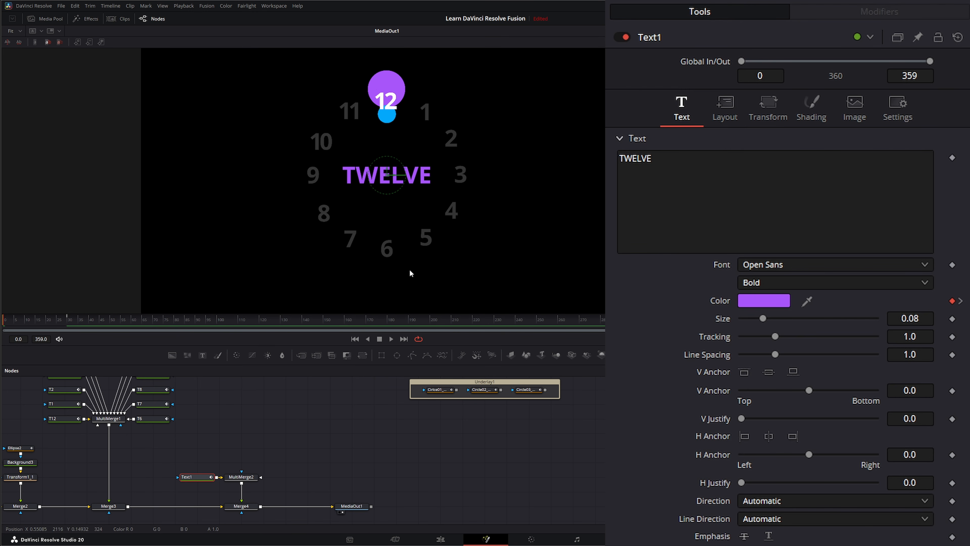
left_click(812, 110)
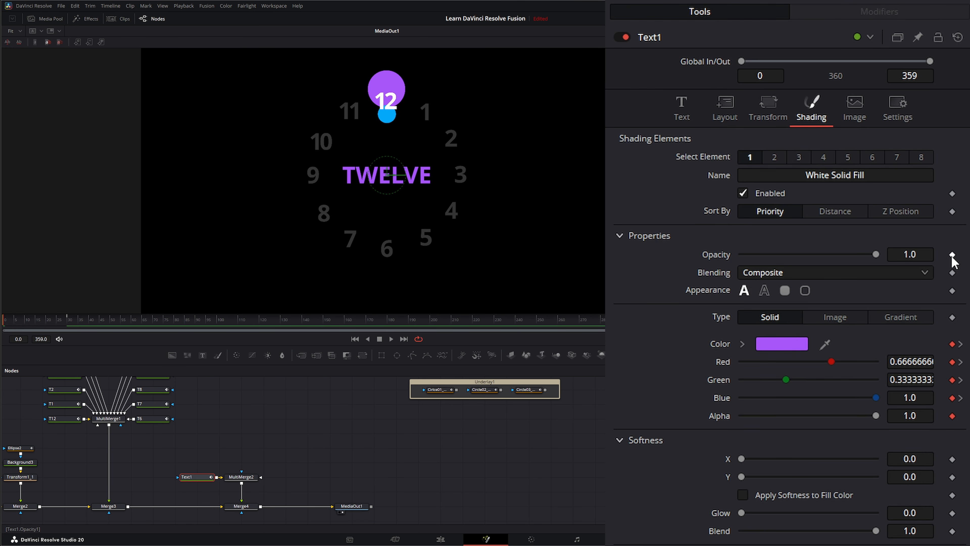
left_click(952, 255)
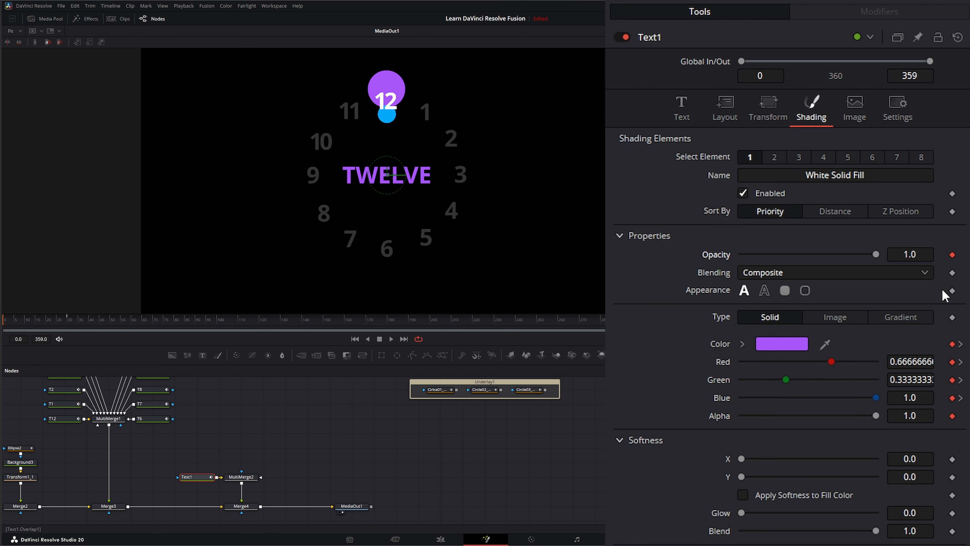
left_click(70, 321)
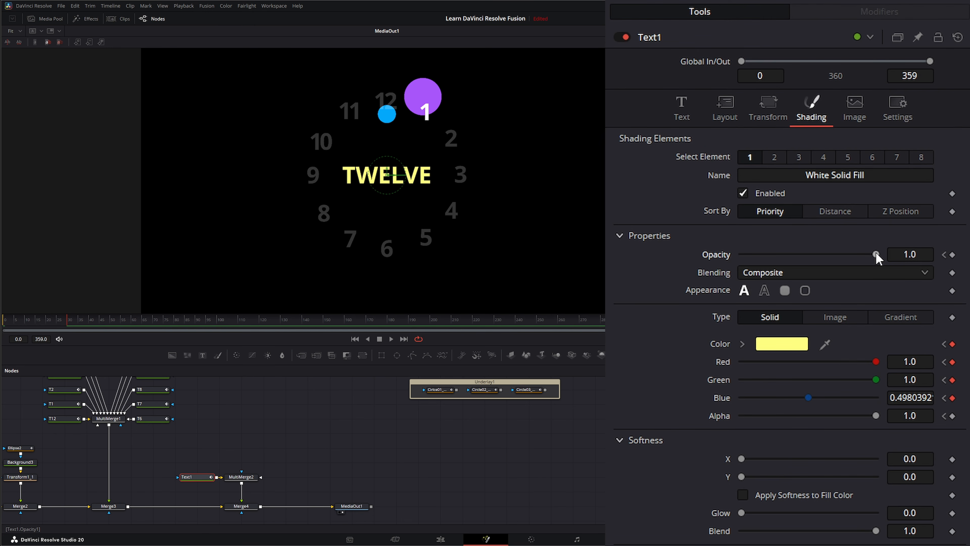
left_click_drag(876, 254, 706, 260)
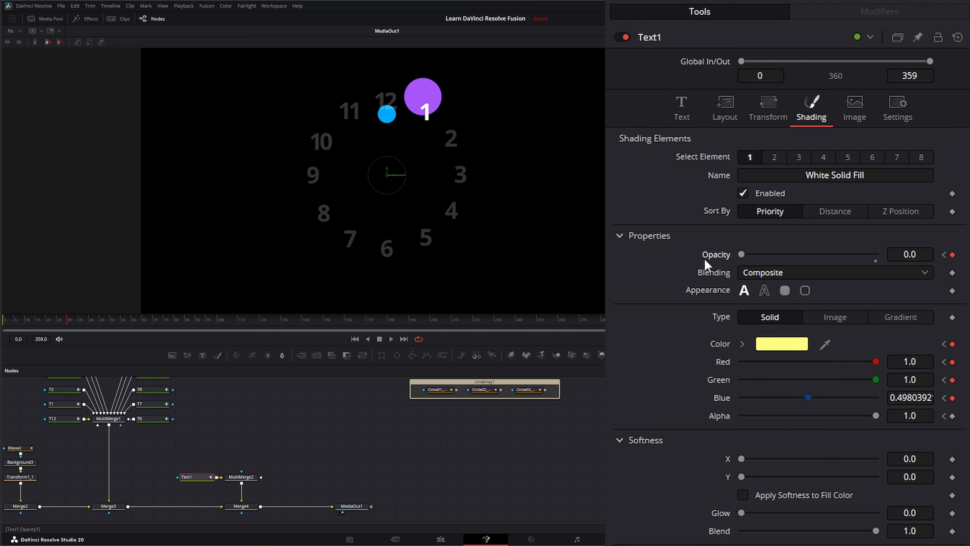
Step: Keyframe the TWELVE text's Size from 0.08 at frame 0 to 0.5 at frame 30
left_click(358, 339)
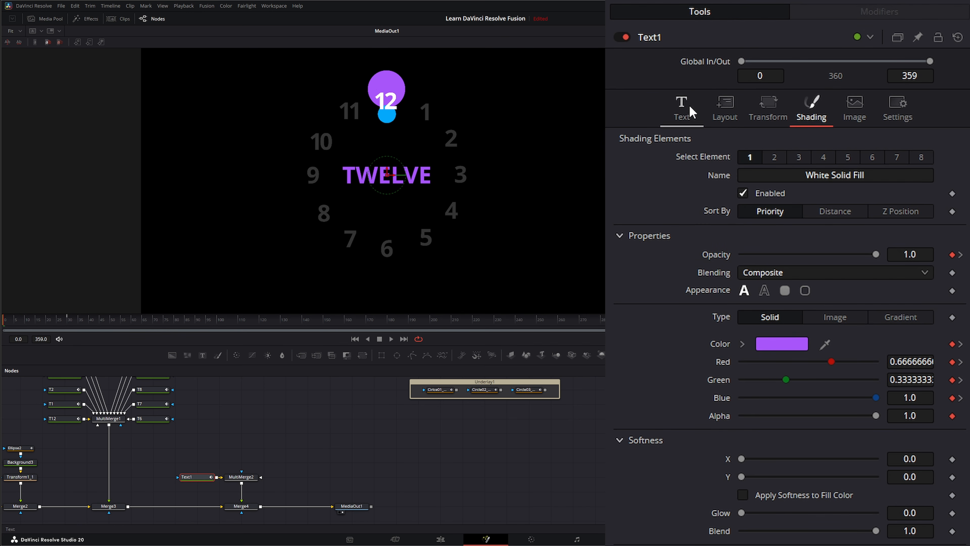
left_click(682, 109)
left_click(952, 319)
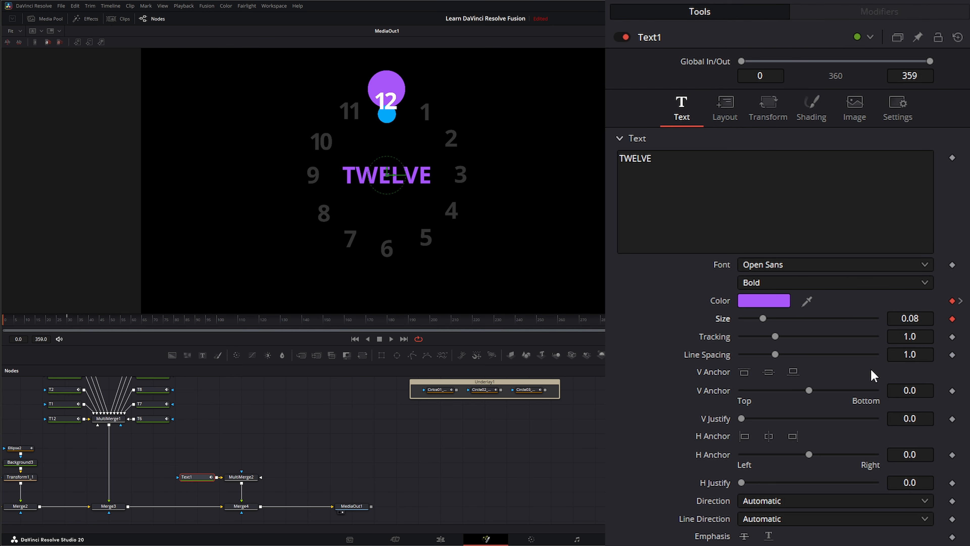
left_click(68, 323)
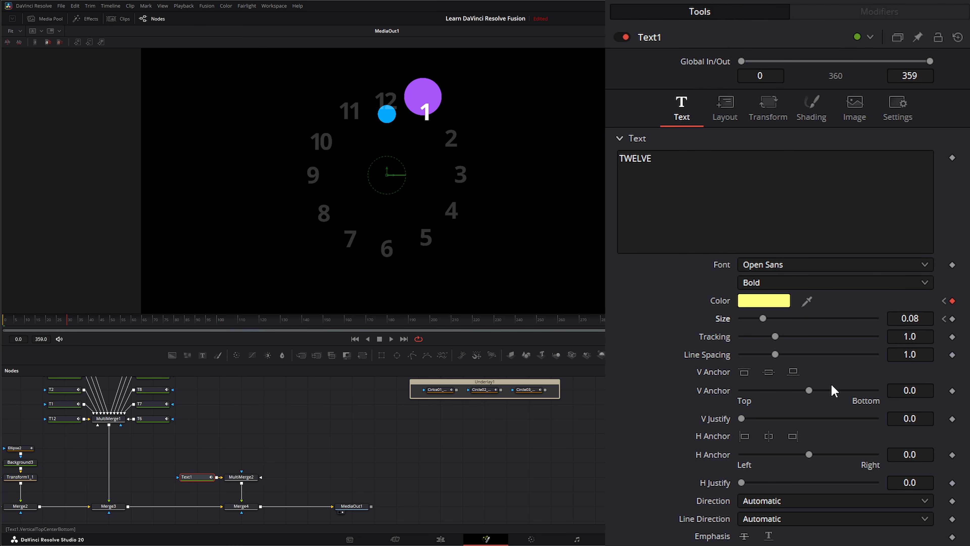
left_click_drag(763, 318, 900, 328)
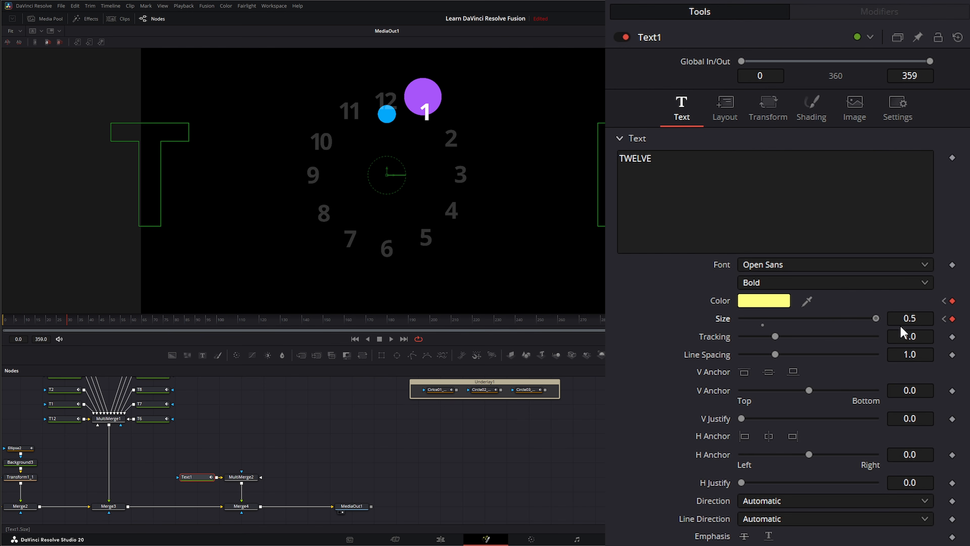
Step: Play back the TWELVE text animation, return to the first frame and bring up the text's Layout settings
left_click(391, 339)
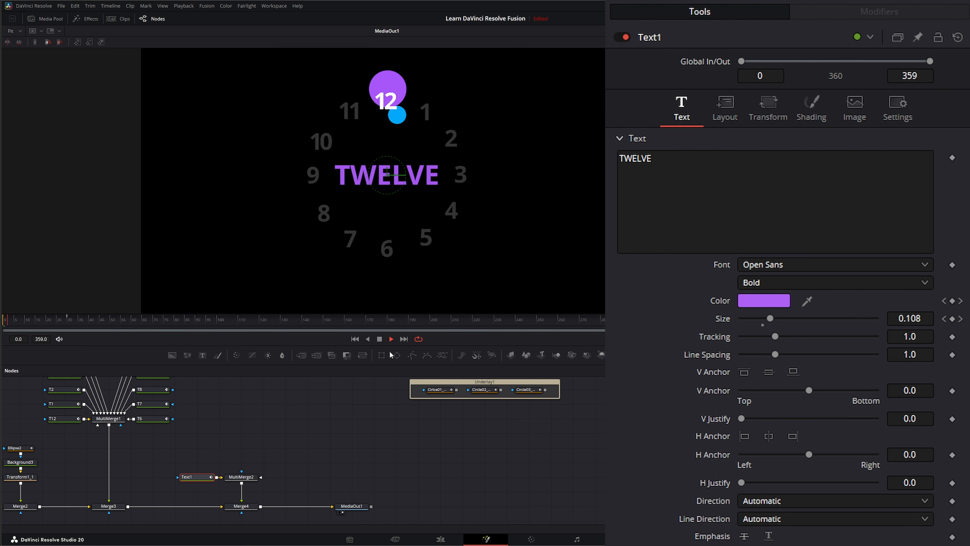
left_click(380, 338)
left_click(355, 339)
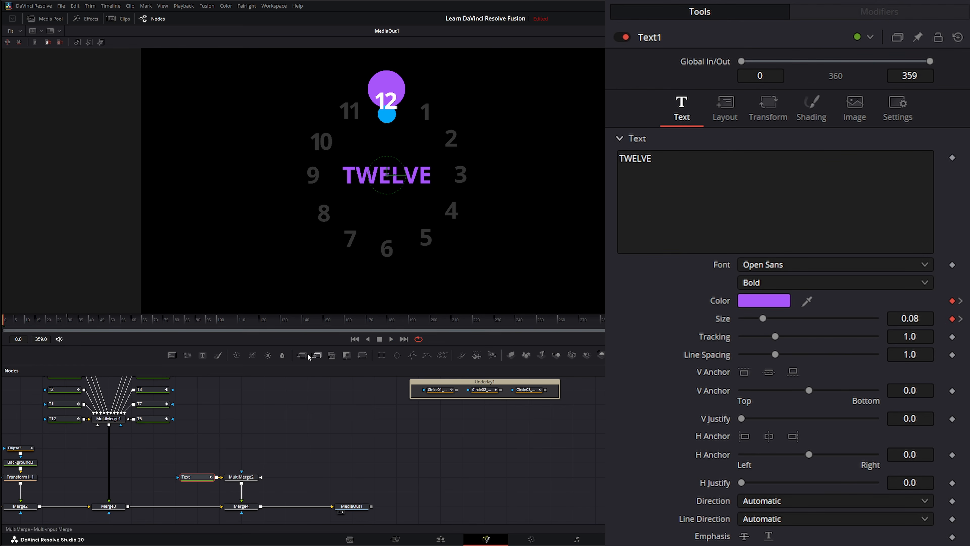
left_click(732, 113)
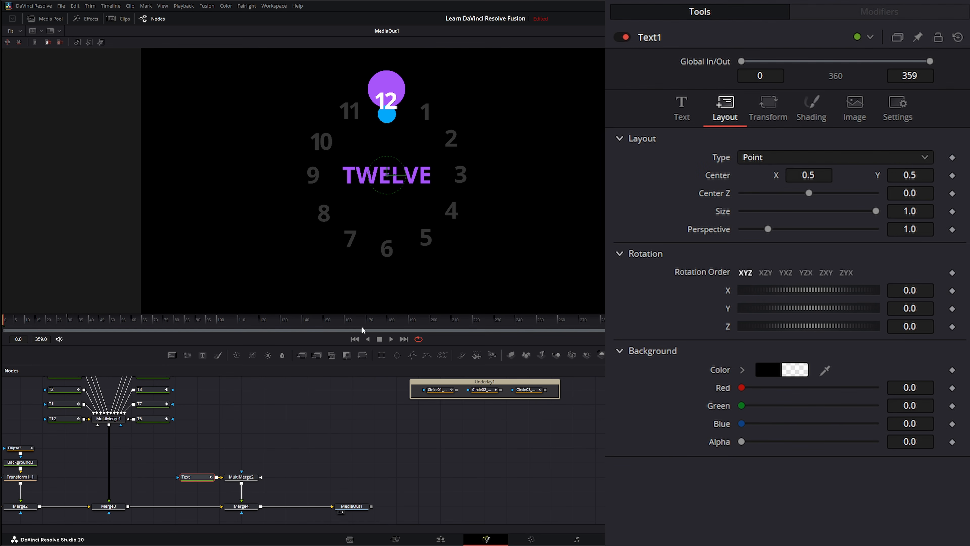
Step: Keyframe the TWELVE text's Z rotation from 0.0 at frame 0 to -41.8 at frame 30
left_click(952, 327)
left_click(70, 322)
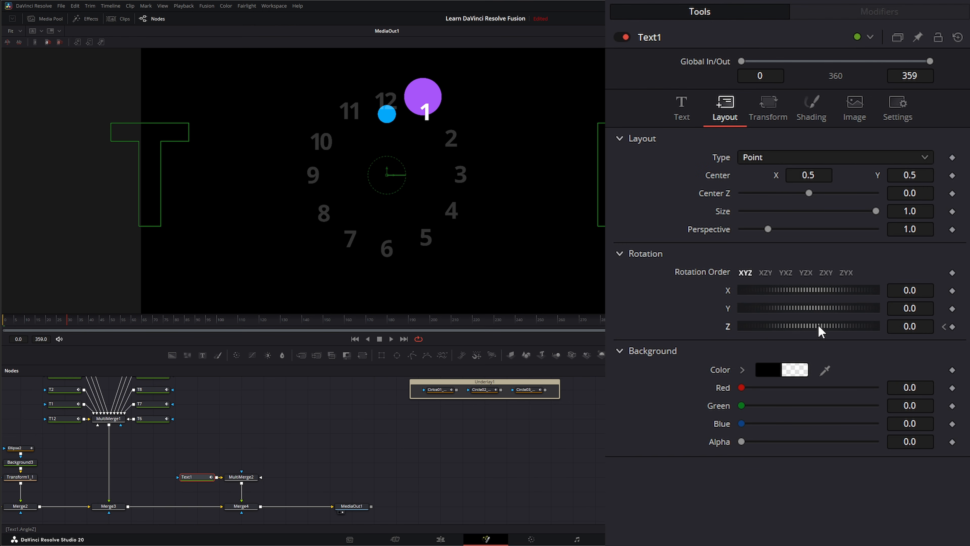
left_click_drag(815, 323, 798, 324)
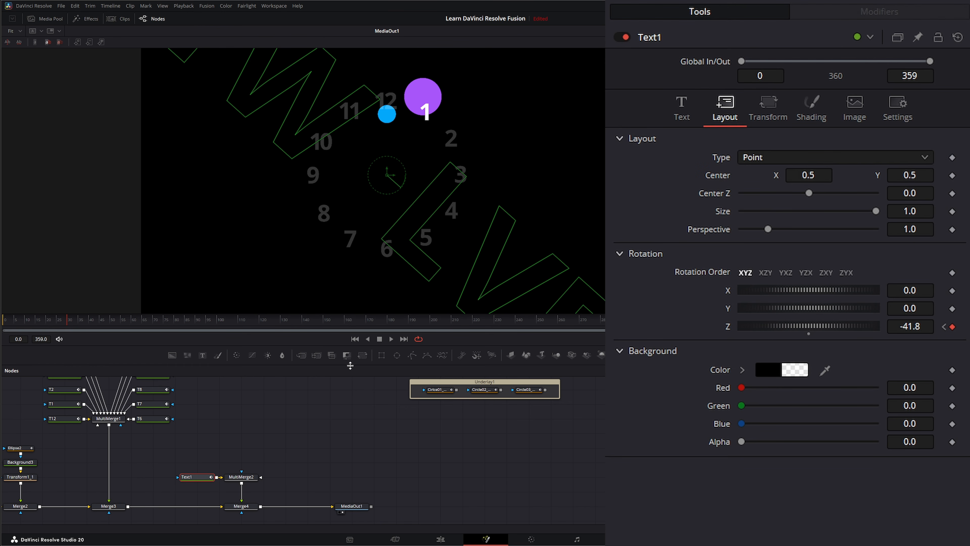
Step: Play back the TWELVE text's rotation animation and return to the first frame
left_click(354, 339)
left_click(390, 336)
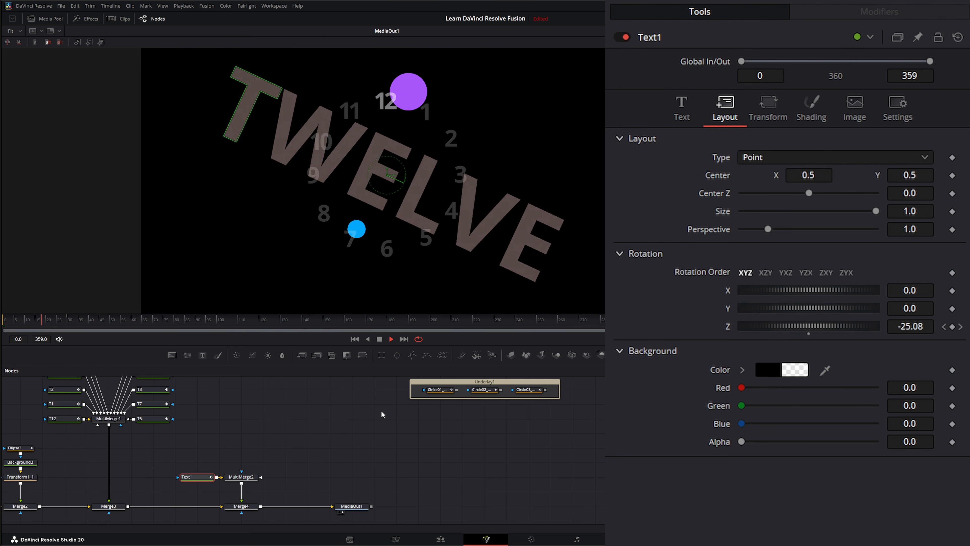
left_click(351, 419)
left_click(354, 339)
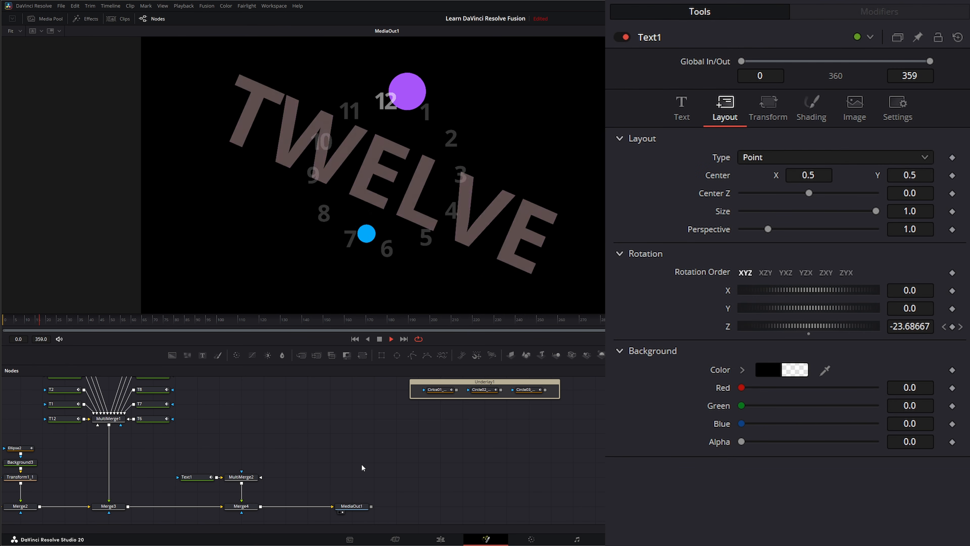
left_click(381, 338)
left_click(355, 339)
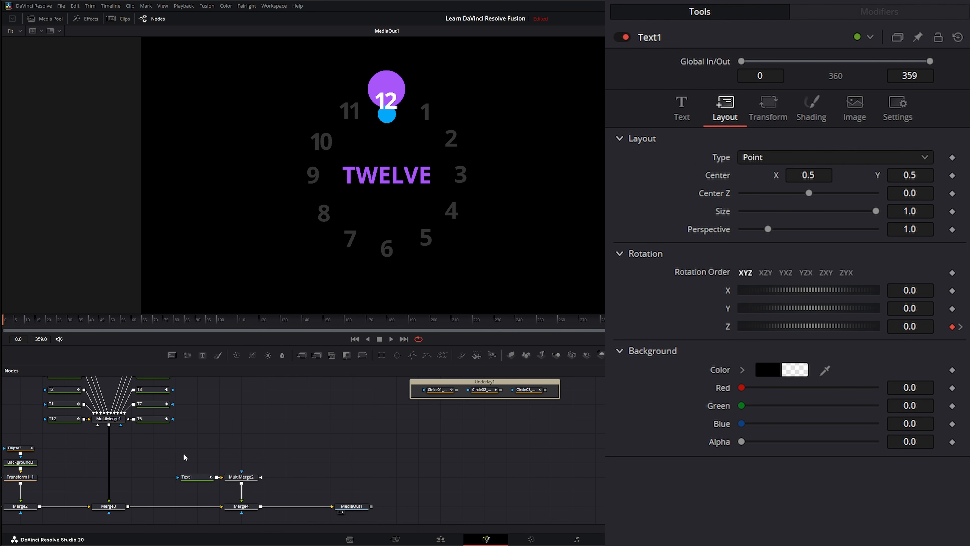
Step: Duplicate the TWELVE text node, connect the copy to MultiMerge2 and change its text to THREE
left_click(190, 477)
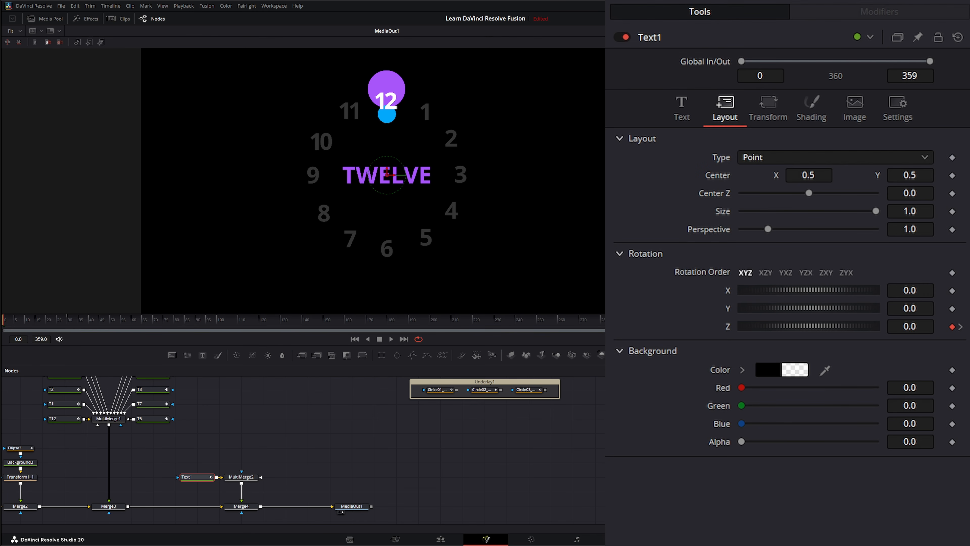
left_click(271, 441)
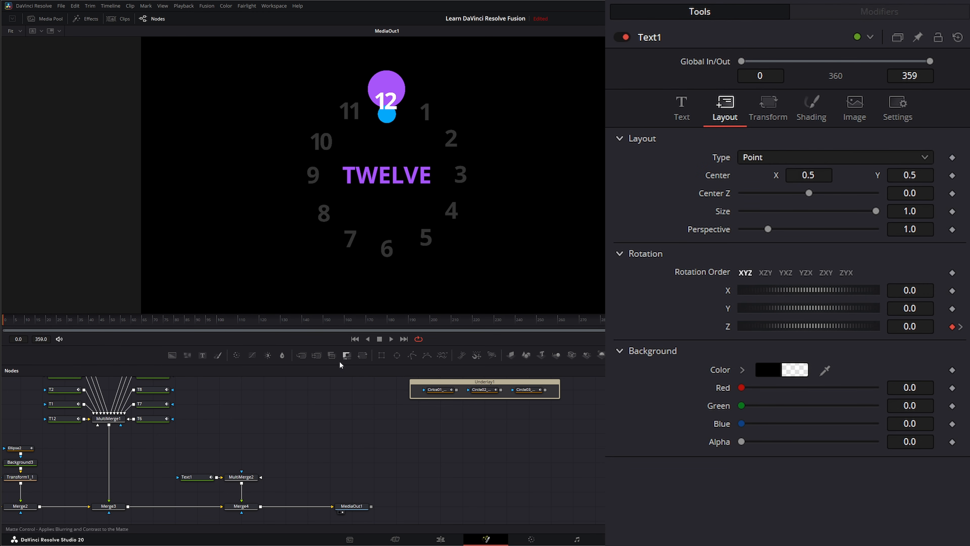
left_click(195, 477)
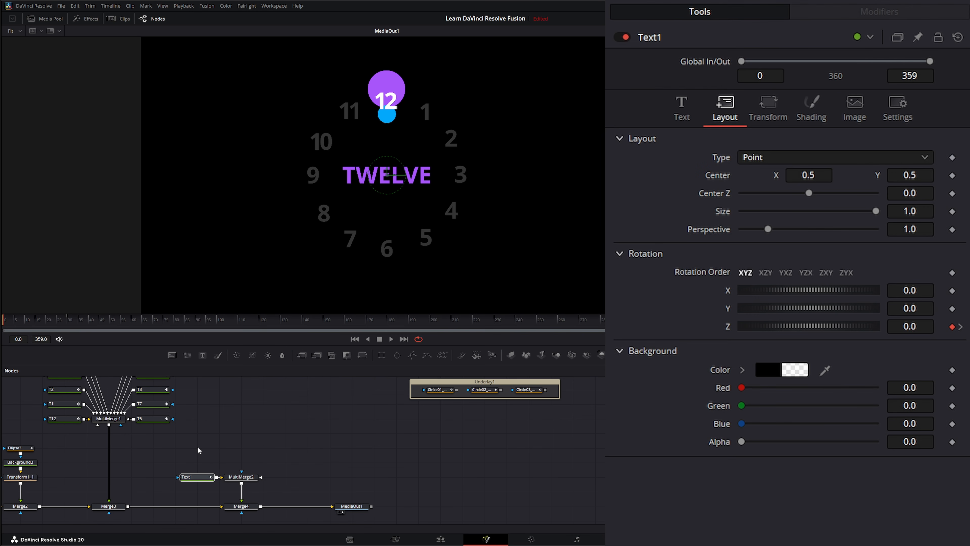
key("ctrl+v")
left_click_drag(199, 448, 240, 477)
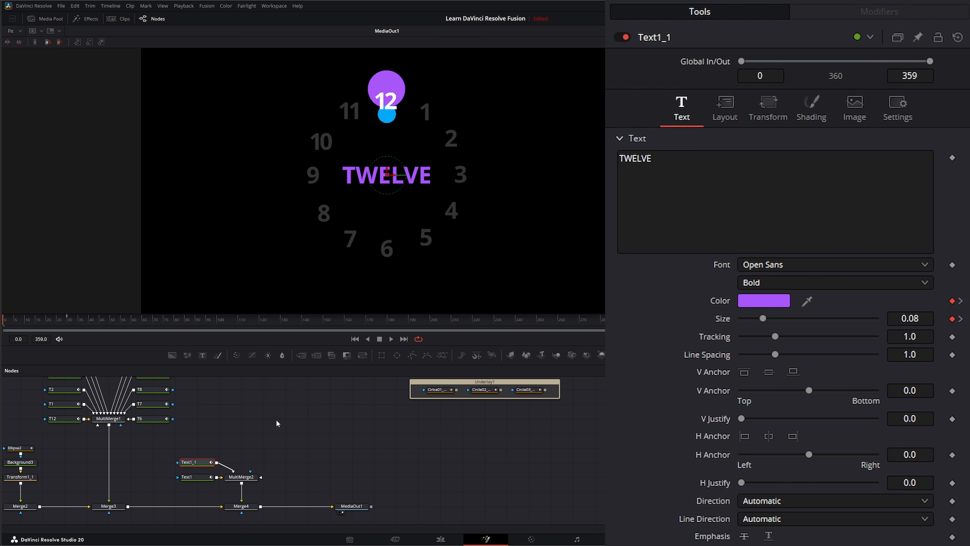
double_click(649, 157)
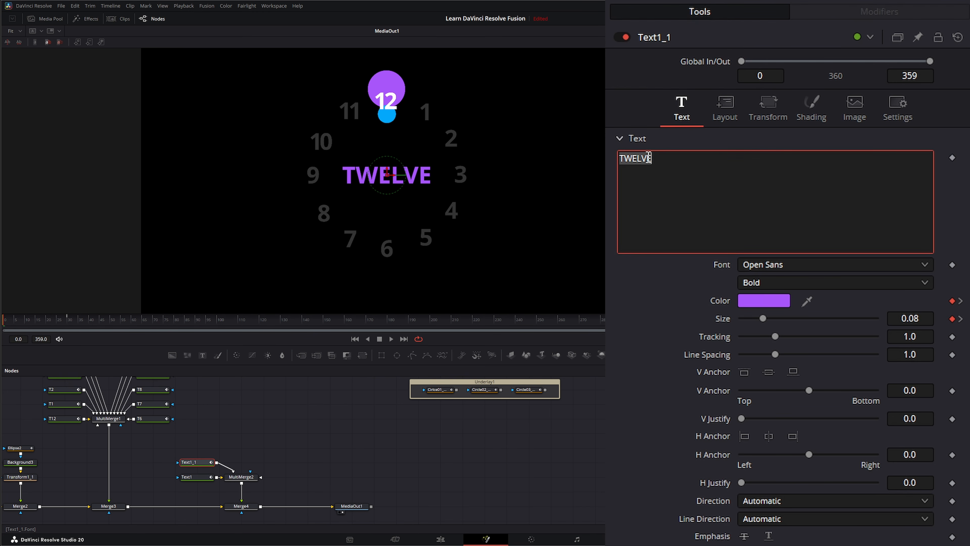
type("THREE")
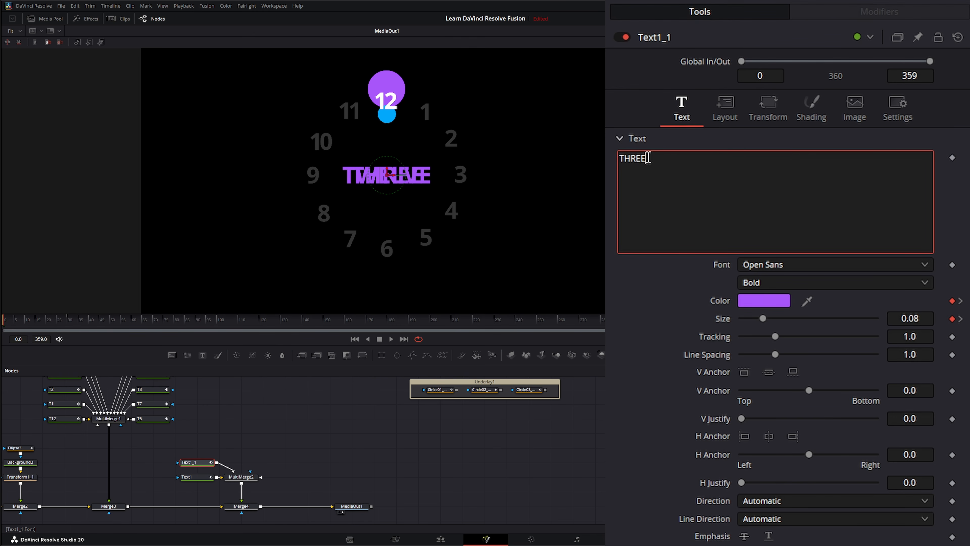
Step: Paste another copy of the TWELVE text node, connect it to MultiMerge2 and change its text to SIX
left_click(254, 457)
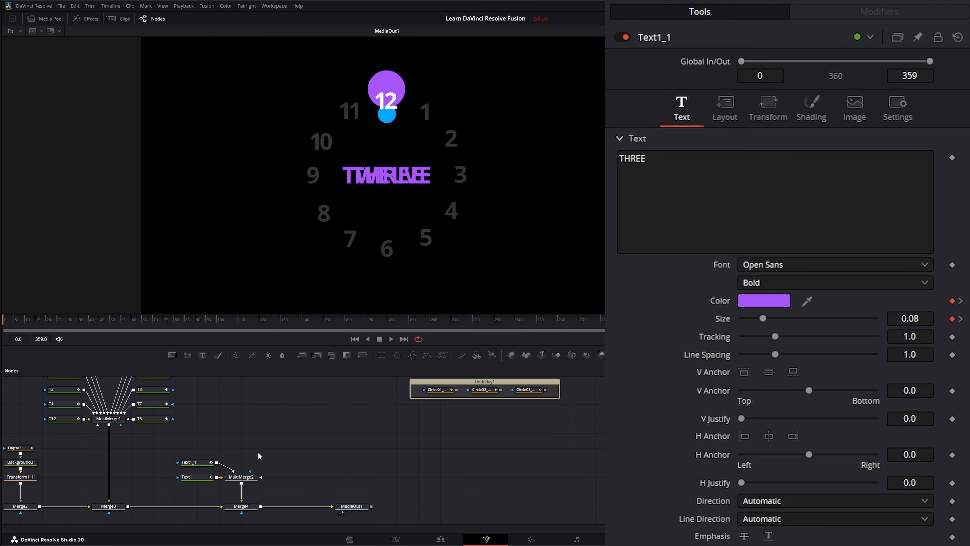
key("ctrl+v")
left_click_drag(265, 450, 241, 477)
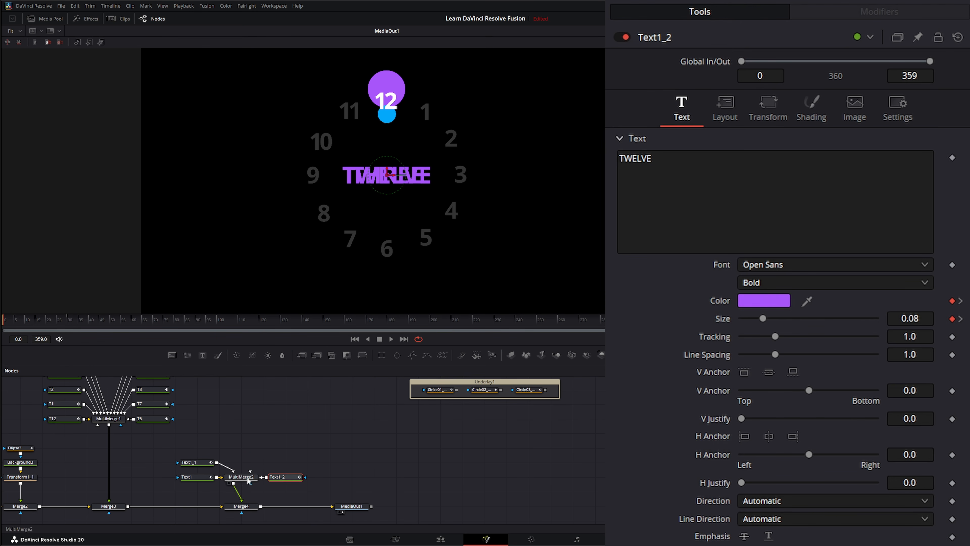
left_click(636, 158)
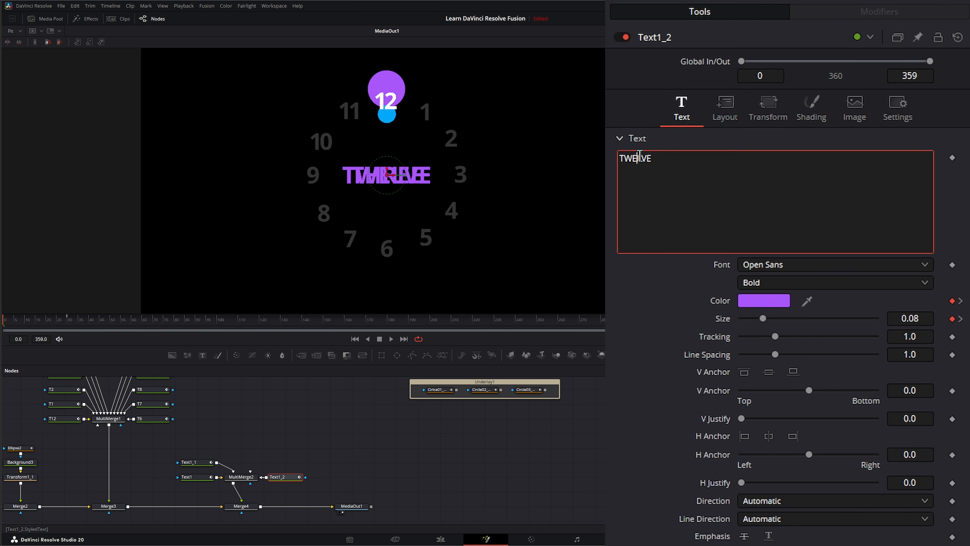
double_click(640, 157)
type("SIX")
Step: Paste a third copy of the TWELVE text node, connect it to MultiMerge2 and change its text to NINE
left_click(282, 460)
key("ctrl+v")
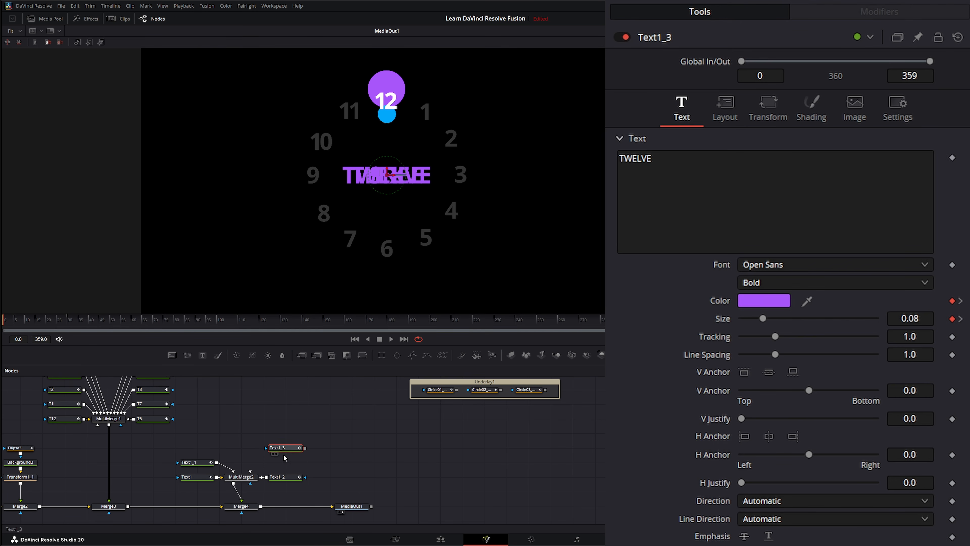
left_click_drag(284, 449, 245, 477)
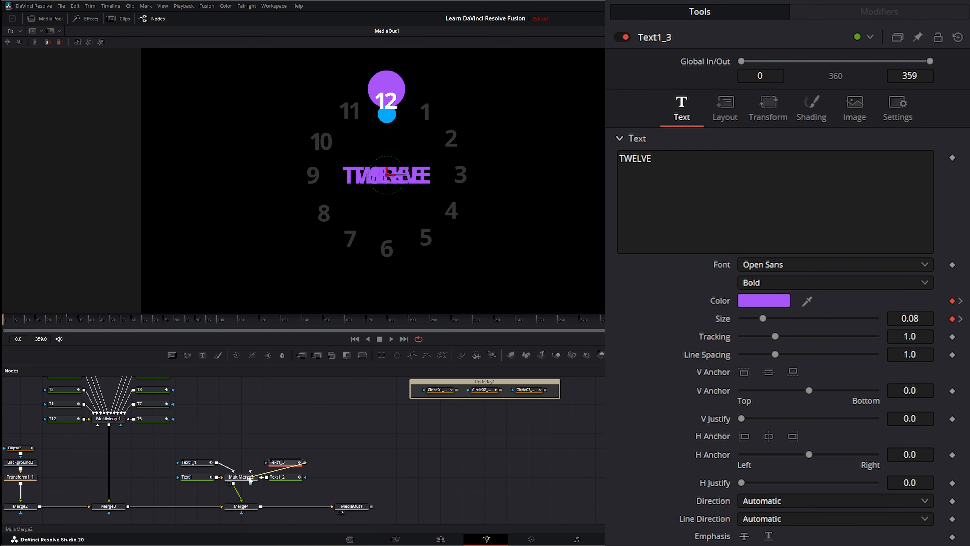
double_click(635, 164)
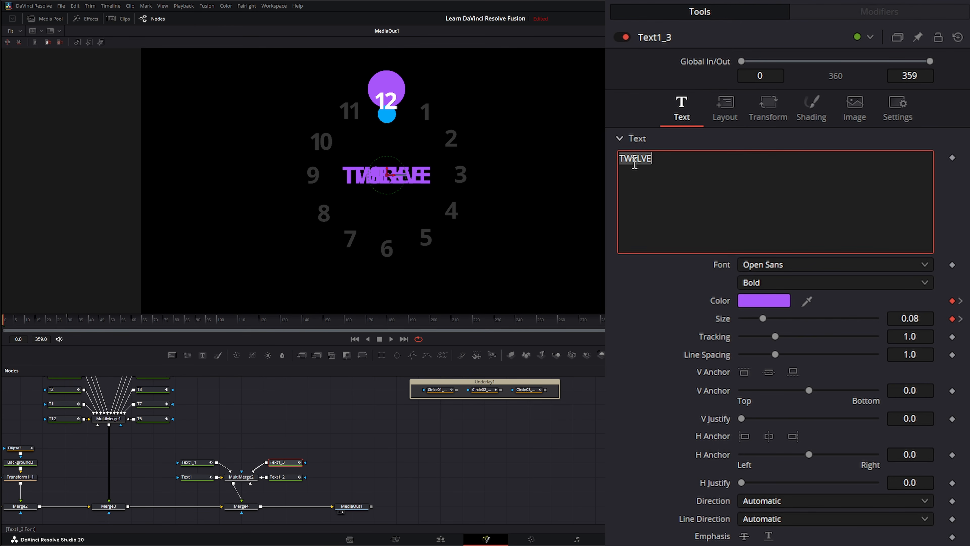
type("NINE")
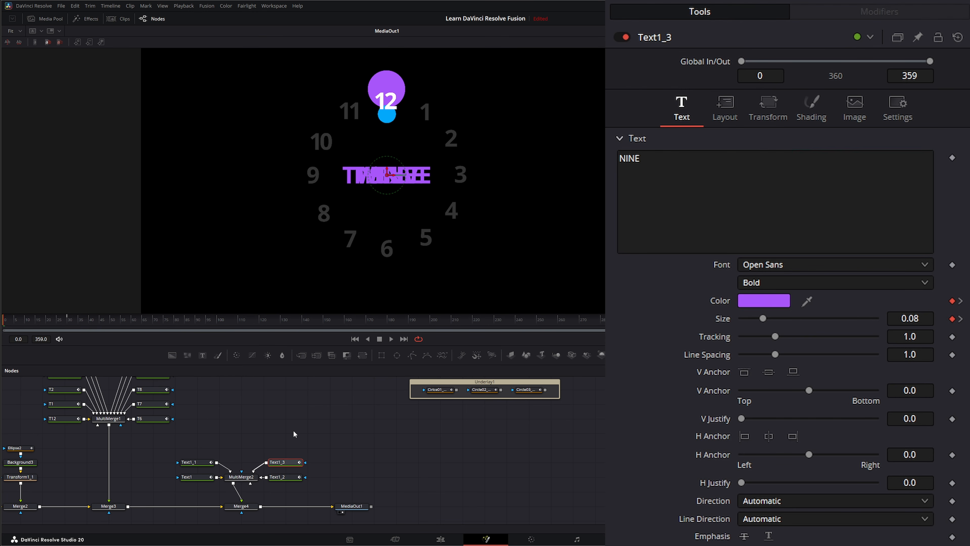
Step: Play back the four overlapping word texts and return to the first frame
left_click(390, 338)
left_click(380, 339)
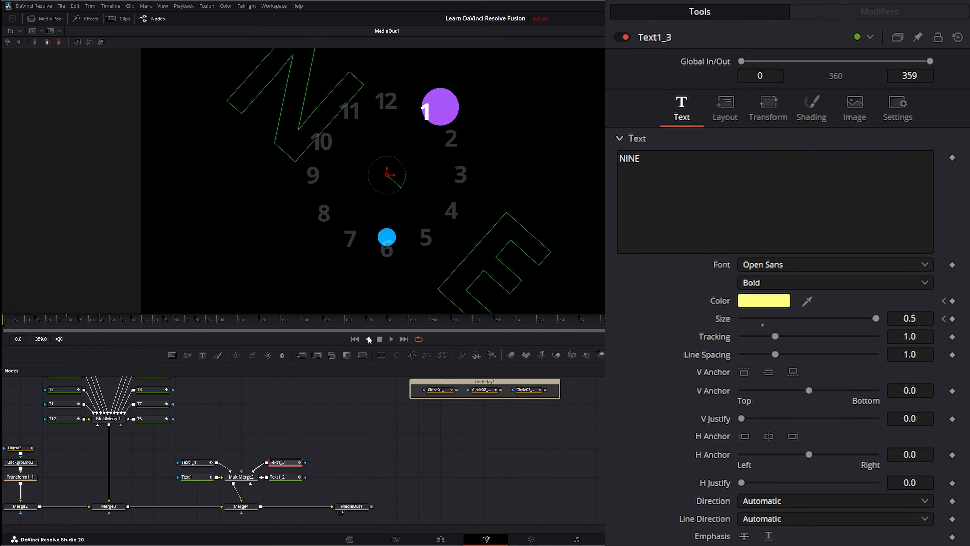
left_click(355, 339)
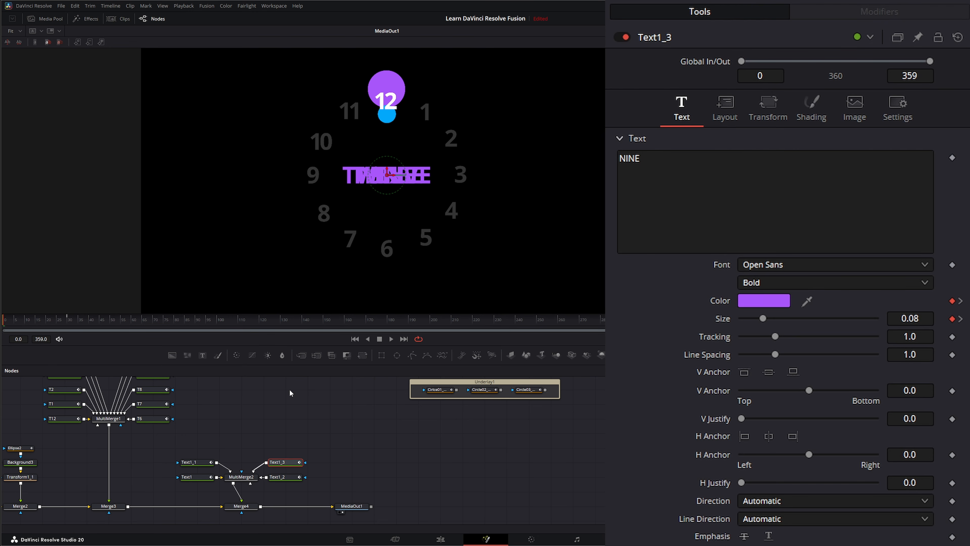
left_click(280, 414)
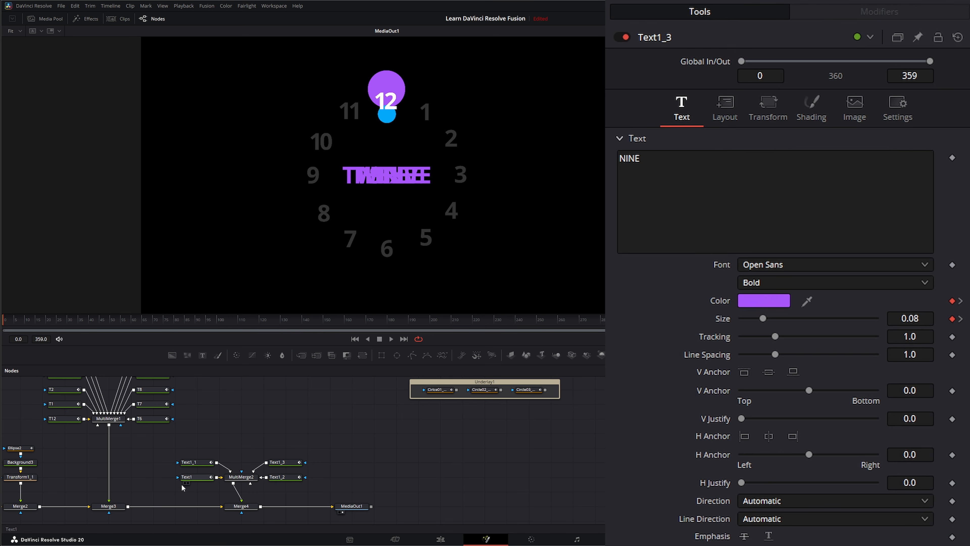
Step: Rename the TWELVE and THREE text nodes as T_TWELVE and T_THREE
left_click_drag(196, 447, 196, 448)
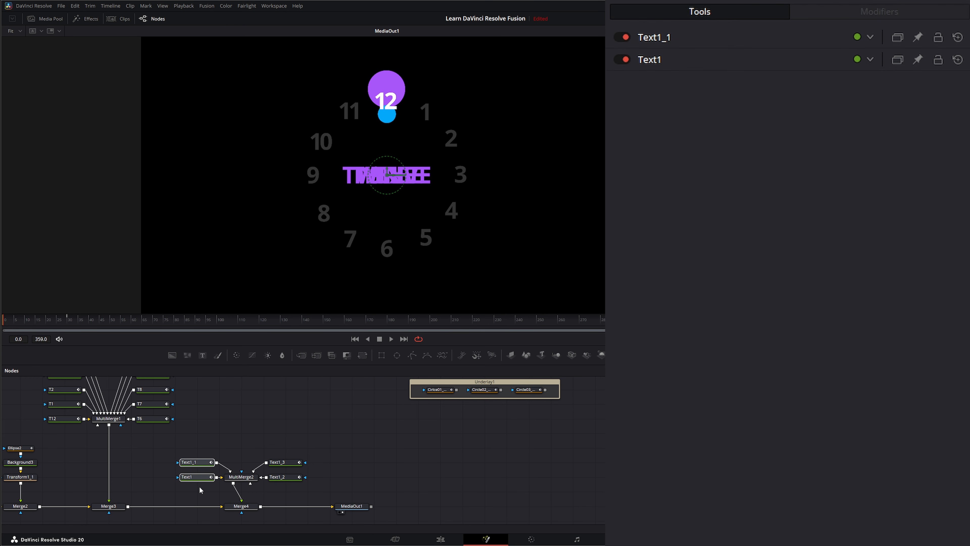
key("F2")
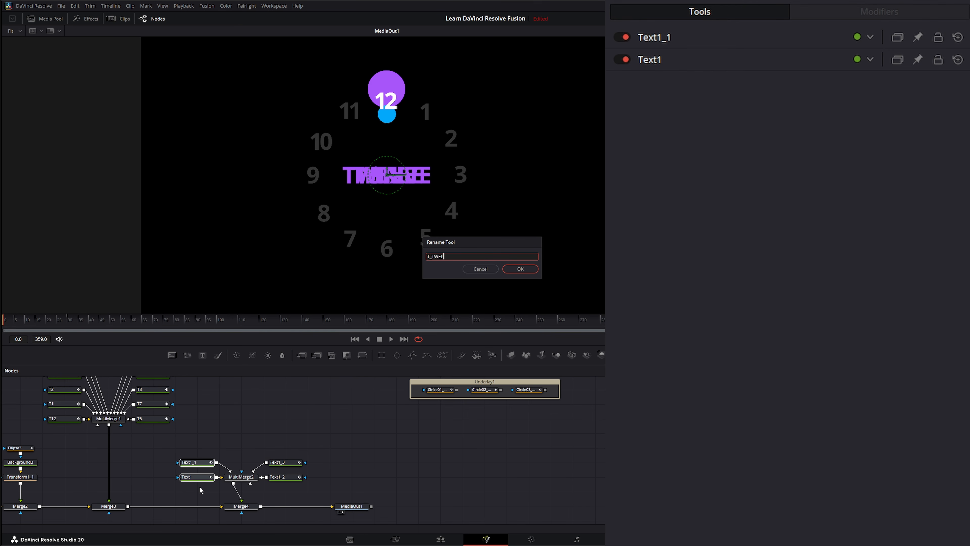
key("Return")
type("T_THREE")
key("Return")
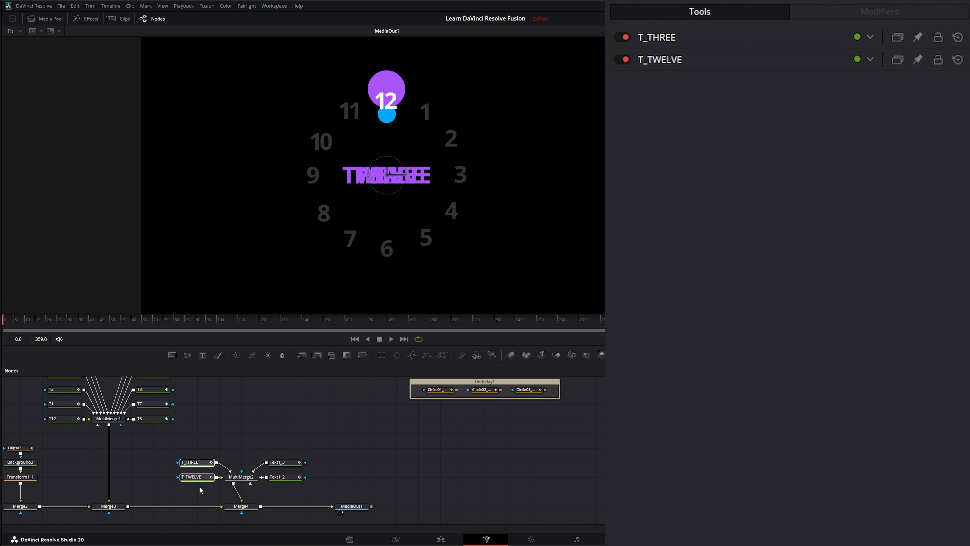
Step: Rename the SIX and NINE text nodes as T_SIX and T_NINE
left_click_drag(327, 490, 277, 447)
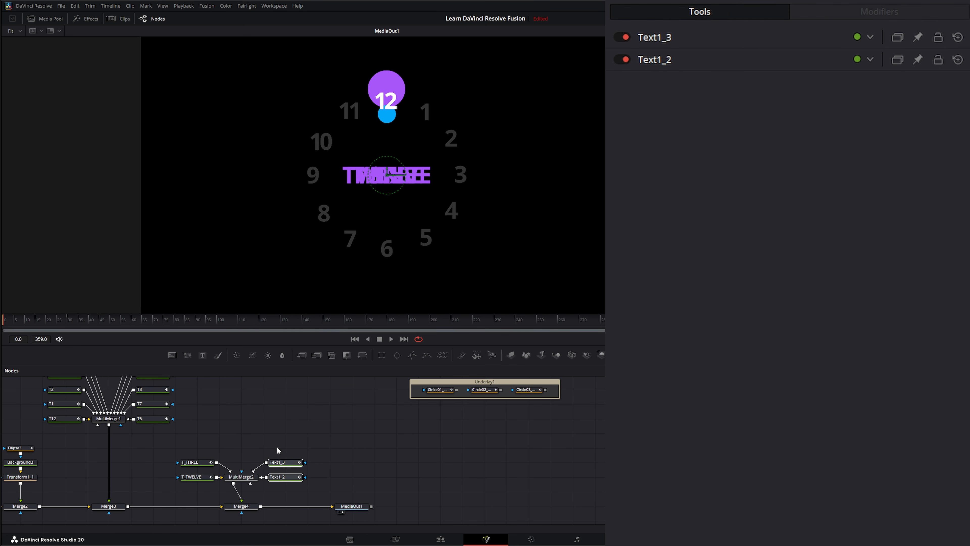
key("F2")
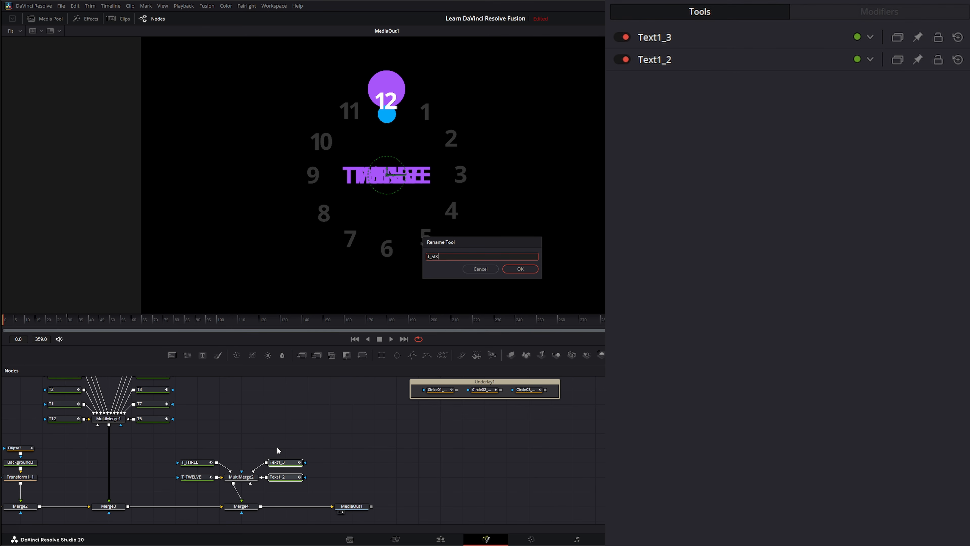
key("Return")
key("Return")
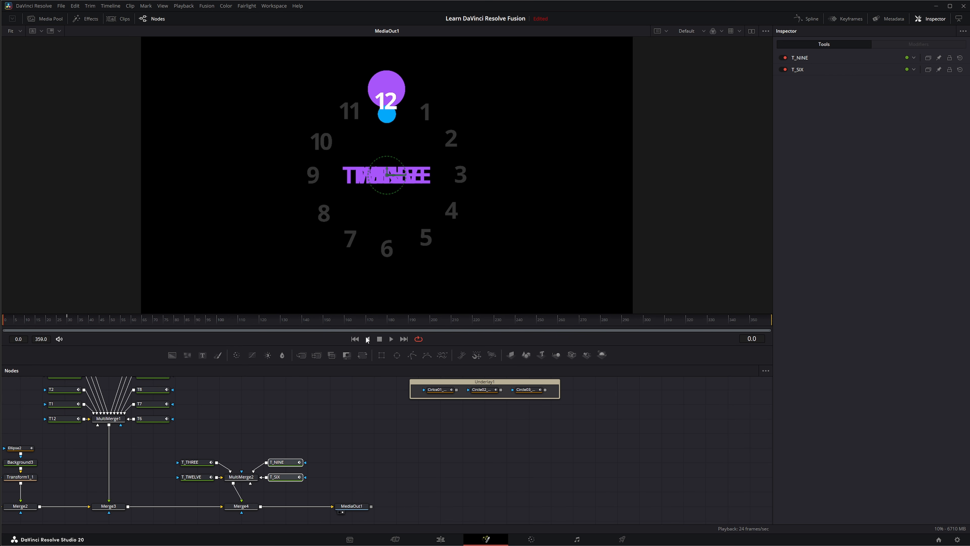
Step: Show the Keyframes editor with the four word text tracks in view, fitted to the composition's length
left_click(848, 18)
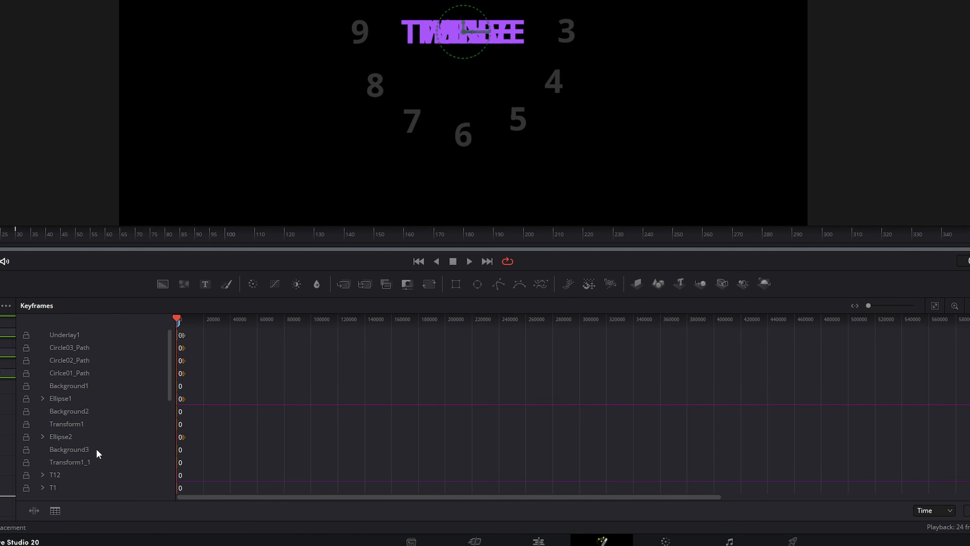
scroll(97, 453, "down", 5)
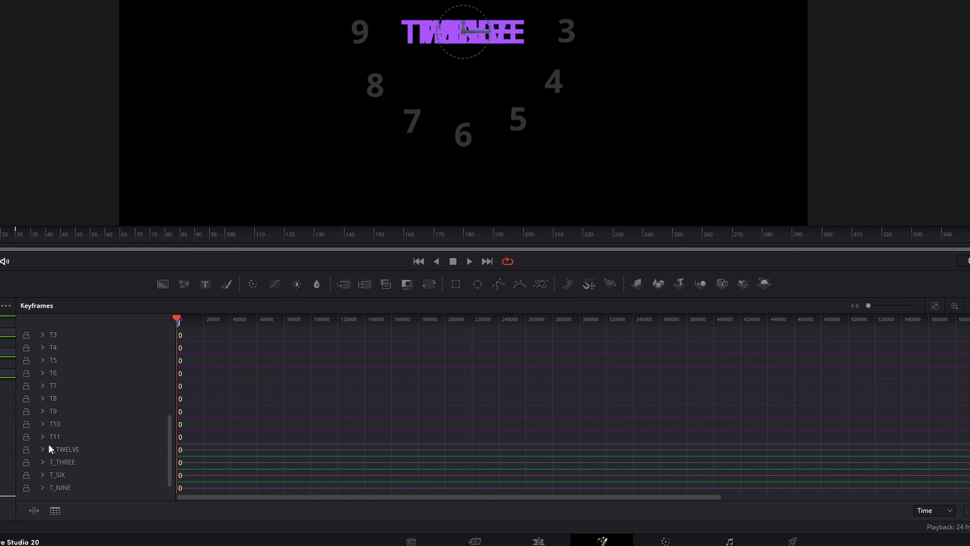
left_click(934, 306)
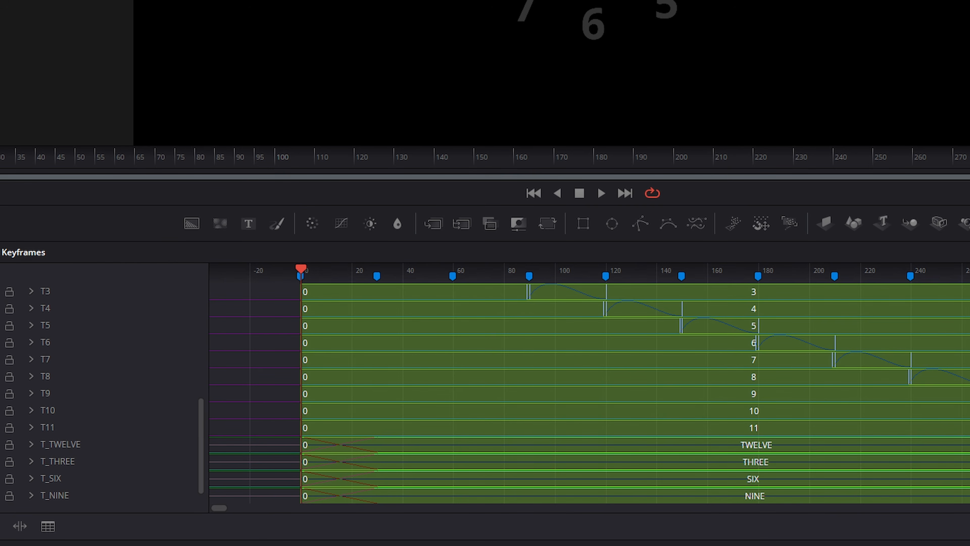
Step: Shift the T_THREE track to start at frame 90 and the T_SIX track to start at frame 180
key("Return")
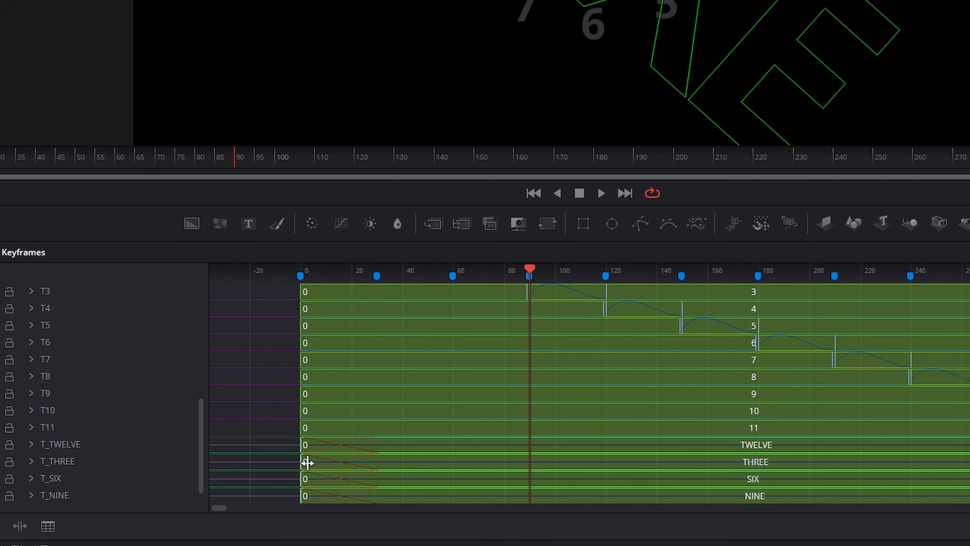
left_click_drag(308, 463, 536, 475)
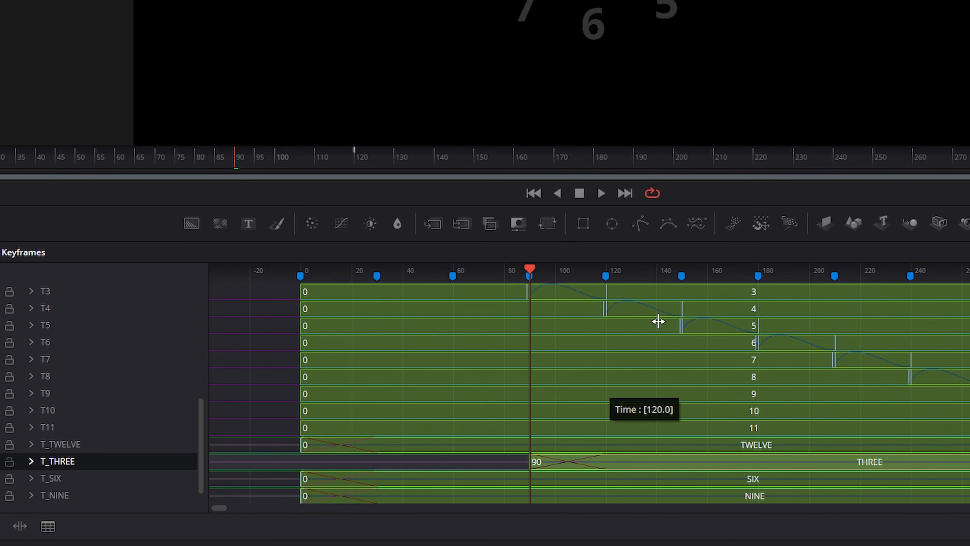
left_click(753, 283)
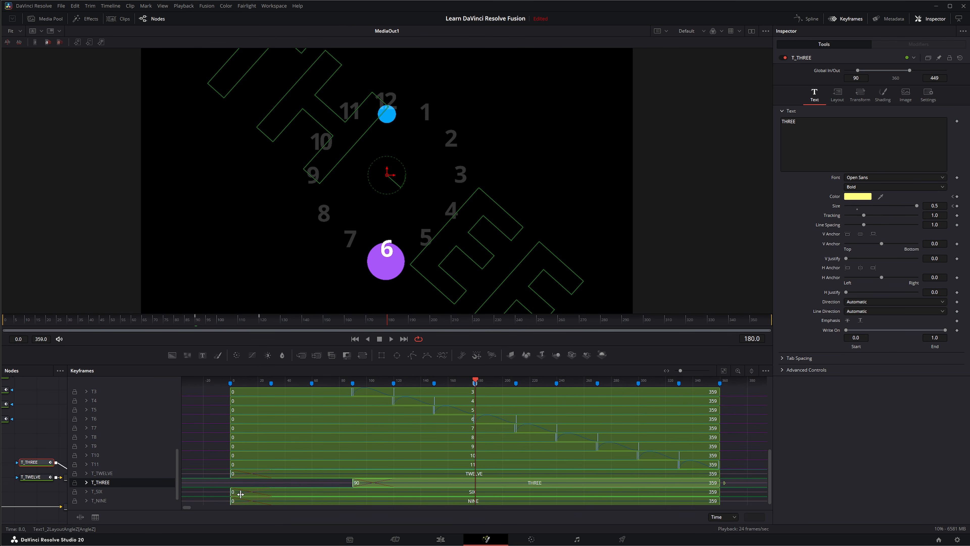
left_click_drag(232, 492, 478, 496)
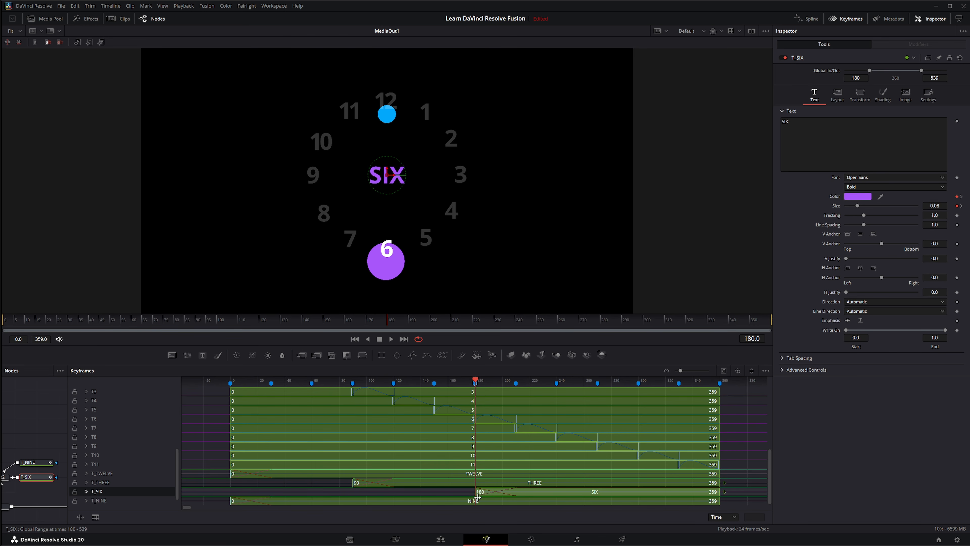
Step: Shift the T_NINE track to start at frame 270
left_click(597, 384)
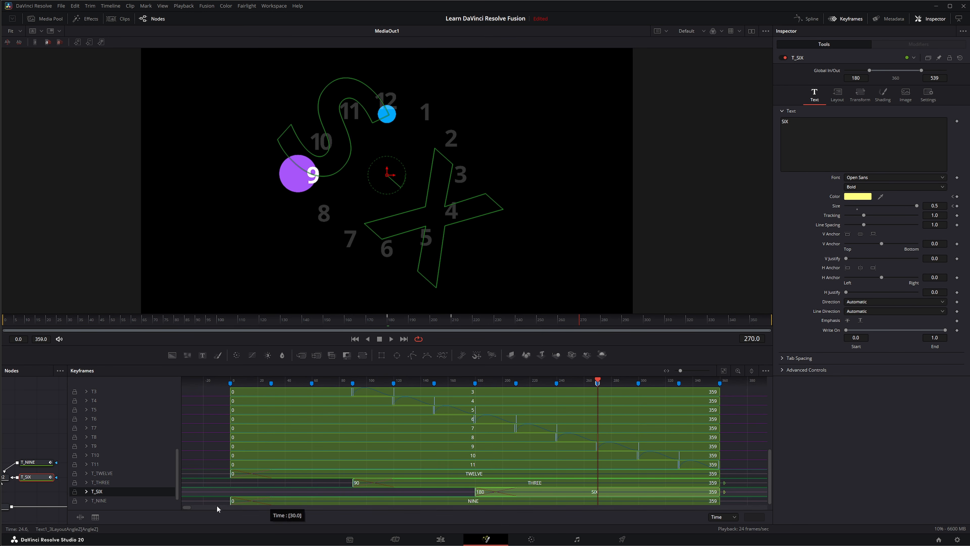
left_click_drag(233, 500, 600, 501)
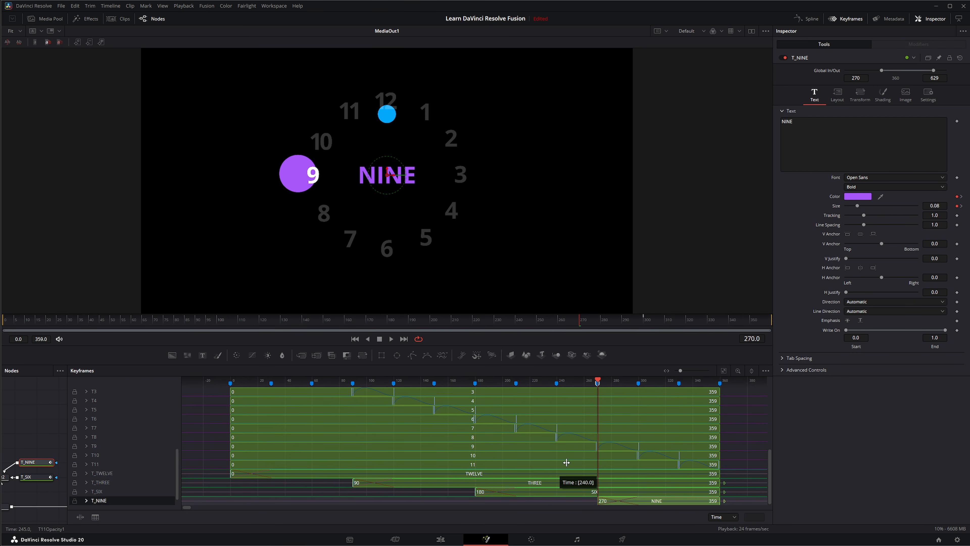
Step: Close the Keyframes editor and play the animation from frame 0
left_click_drag(598, 380, 231, 401)
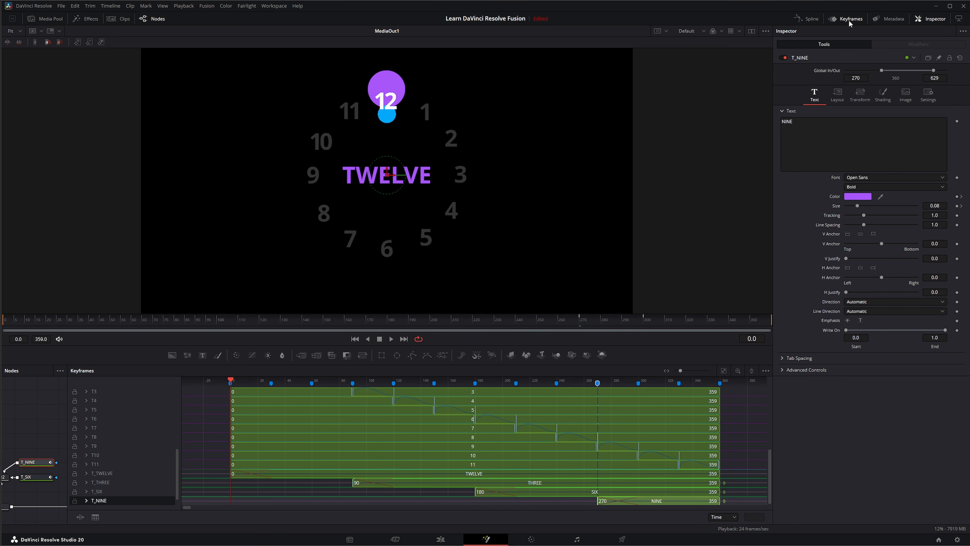
left_click(849, 23)
left_click(390, 339)
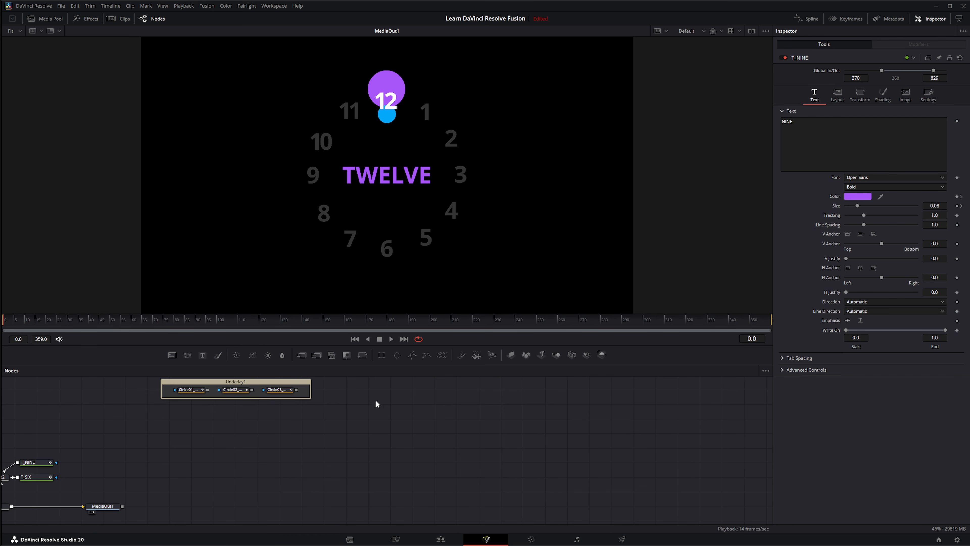
Step: Group the number text nodes T1 to T12 and MultiMerge1 in an Underlay, and move the group slightly up in the node graph
left_click_drag(352, 458, 524, 448)
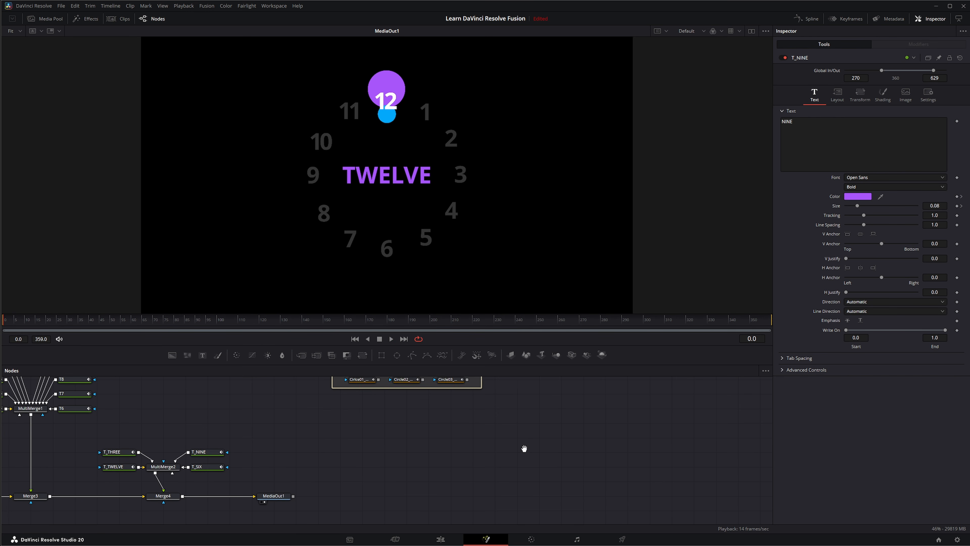
left_click_drag(336, 446, 397, 462)
left_click_drag(322, 430, 409, 484)
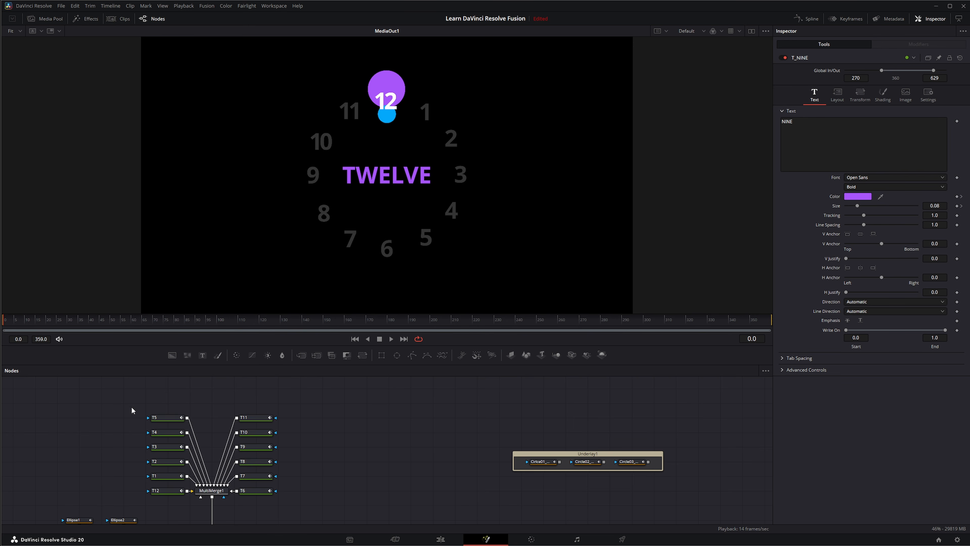
left_click_drag(123, 404, 313, 504)
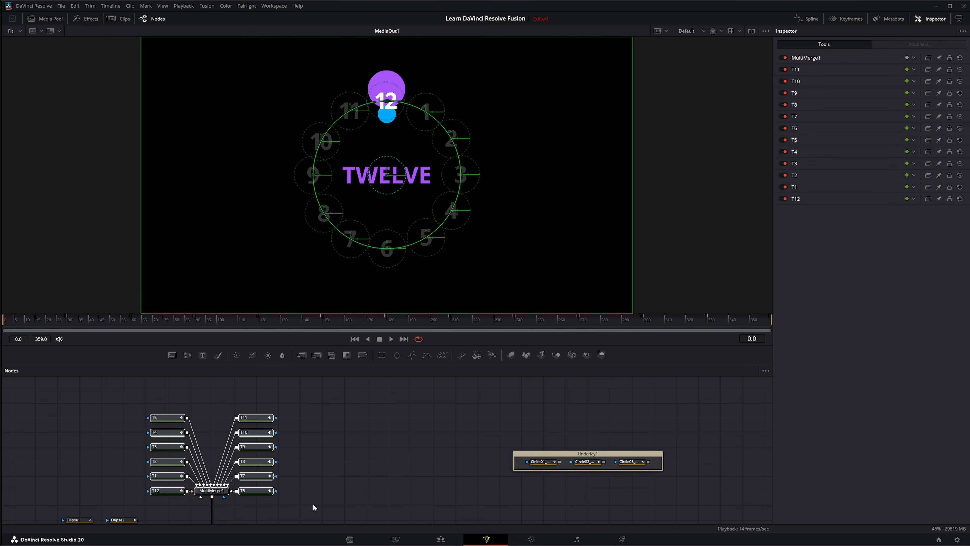
key("shift+space")
type("underlay")
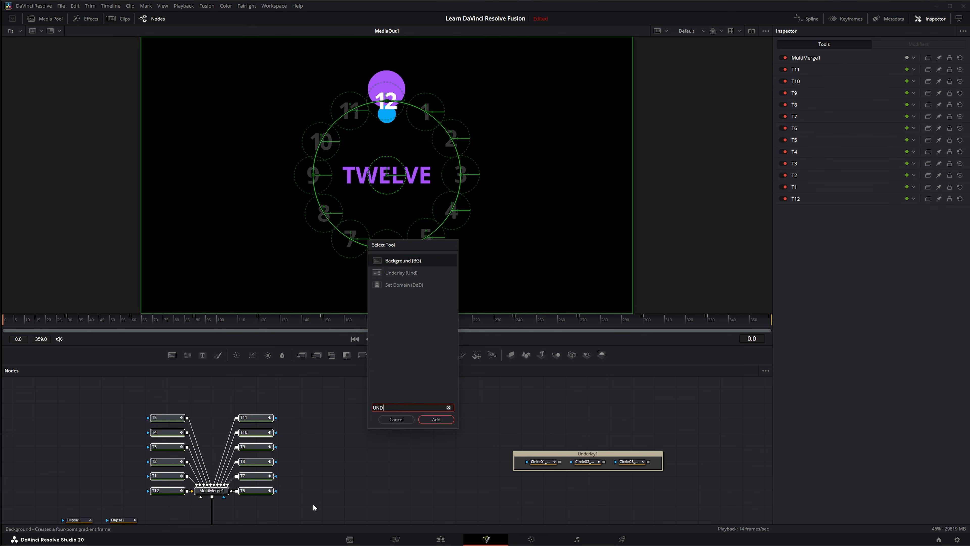
key("Return")
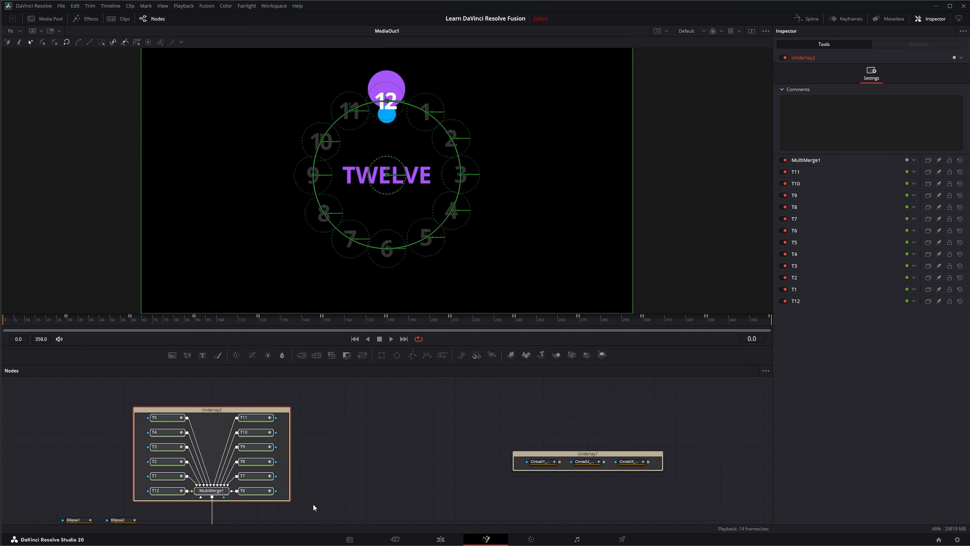
left_click_drag(227, 410, 225, 396)
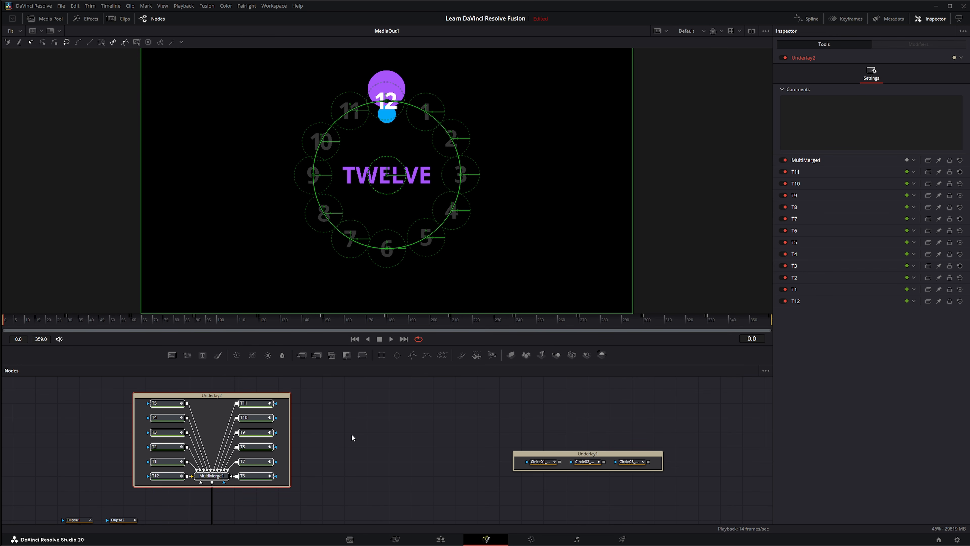
Step: Group the four word text nodes and MultiMerge2 in an Underlay, and move the group up and right, away from Merge4
left_click_drag(390, 474, 319, 411)
left_click_drag(207, 458, 350, 500)
key("shift+space")
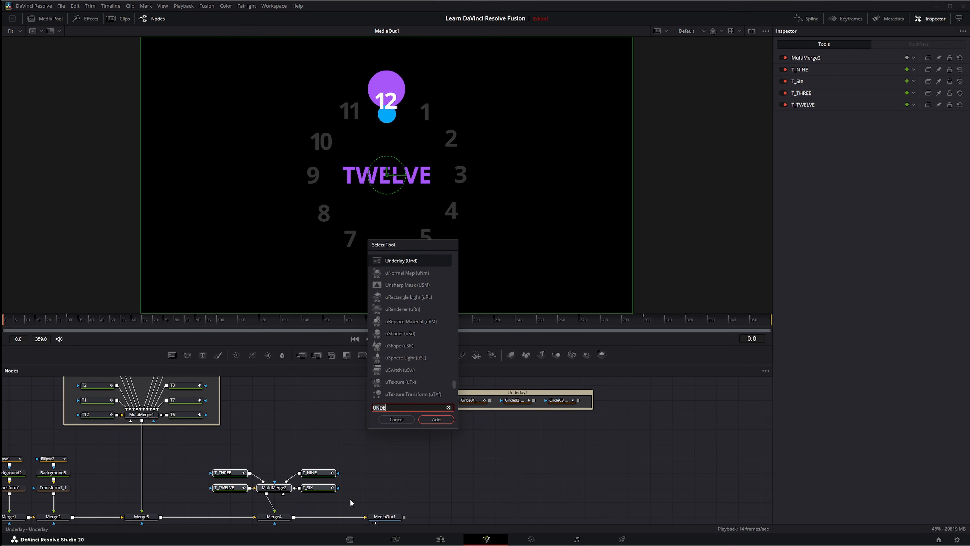
type("UND")
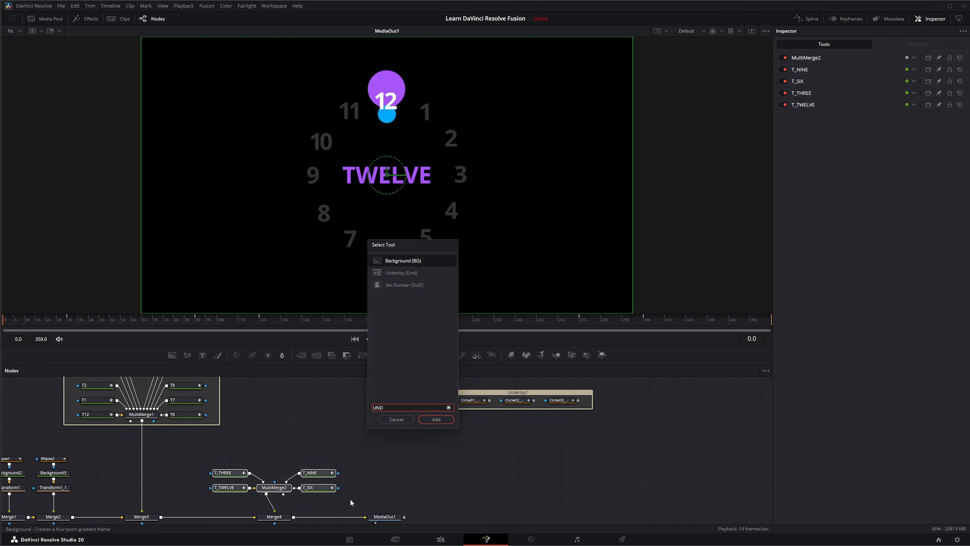
key("Return")
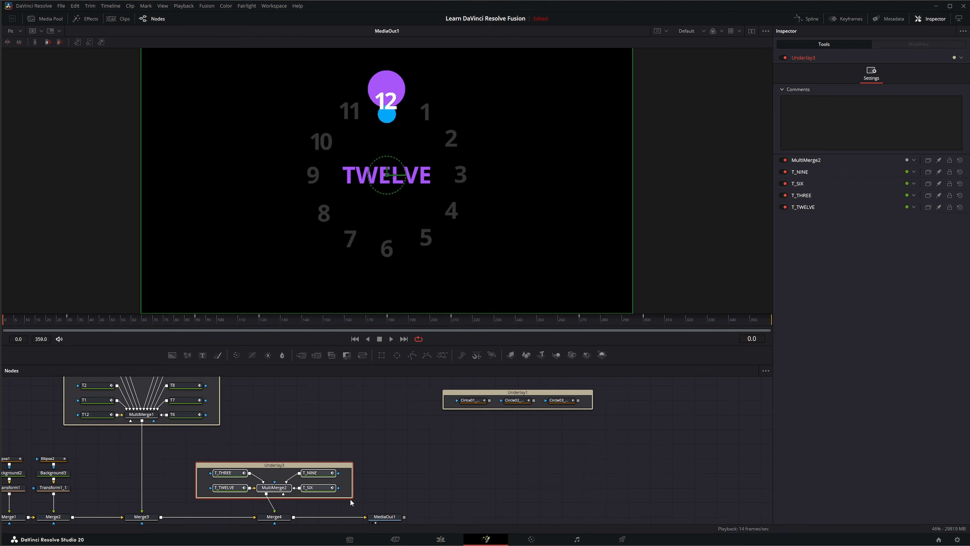
left_click_drag(275, 471, 331, 437)
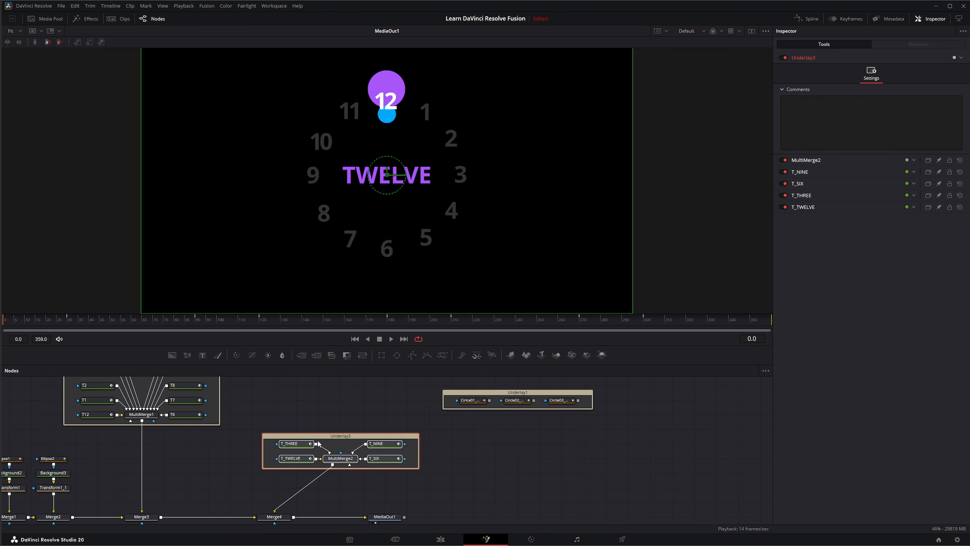
Step: Add a Trails node between Transform1 and Merge1
scroll(191, 484, "down", 2)
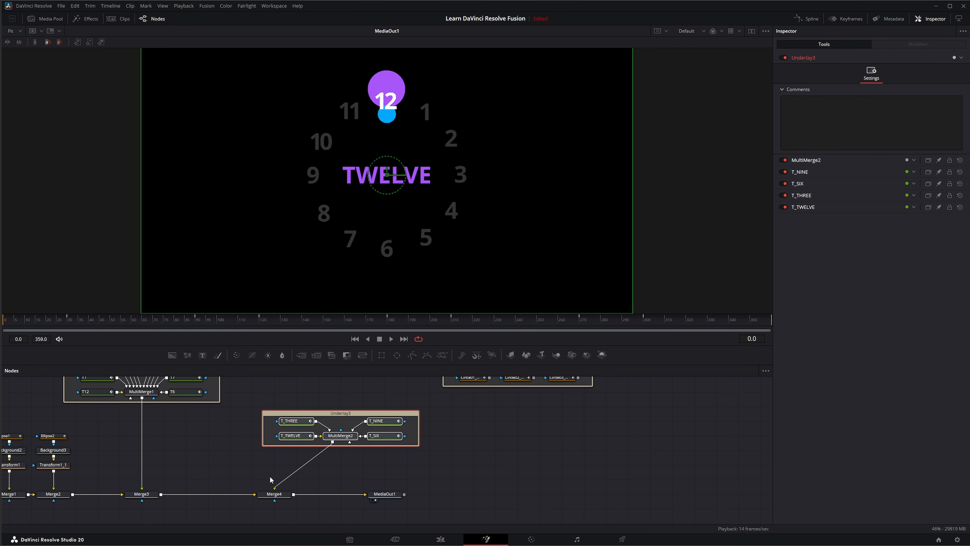
left_click_drag(197, 444, 306, 459)
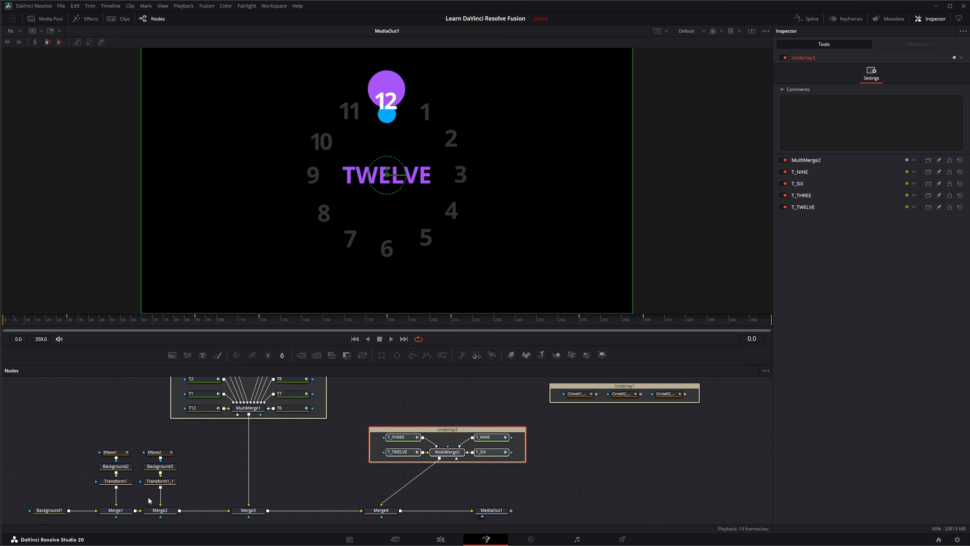
left_click(136, 483)
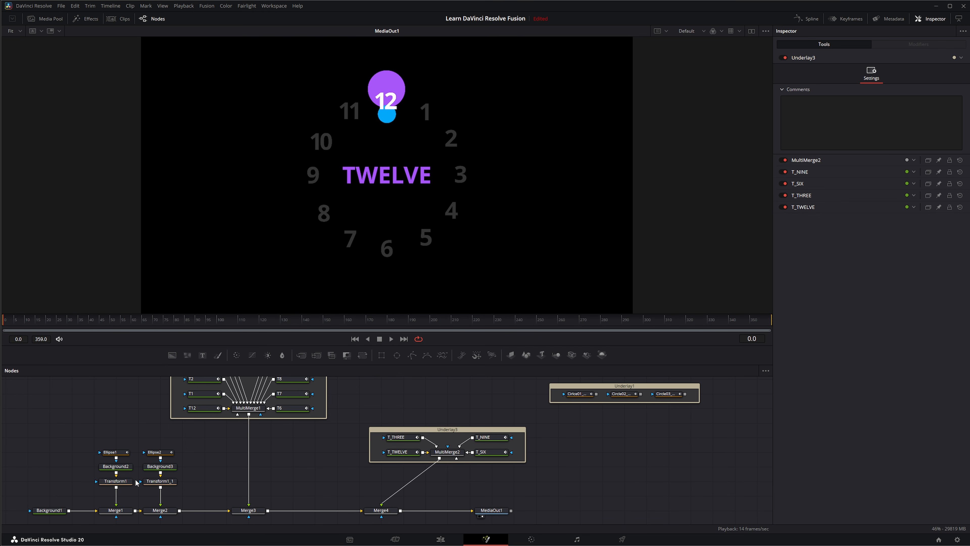
left_click(122, 483)
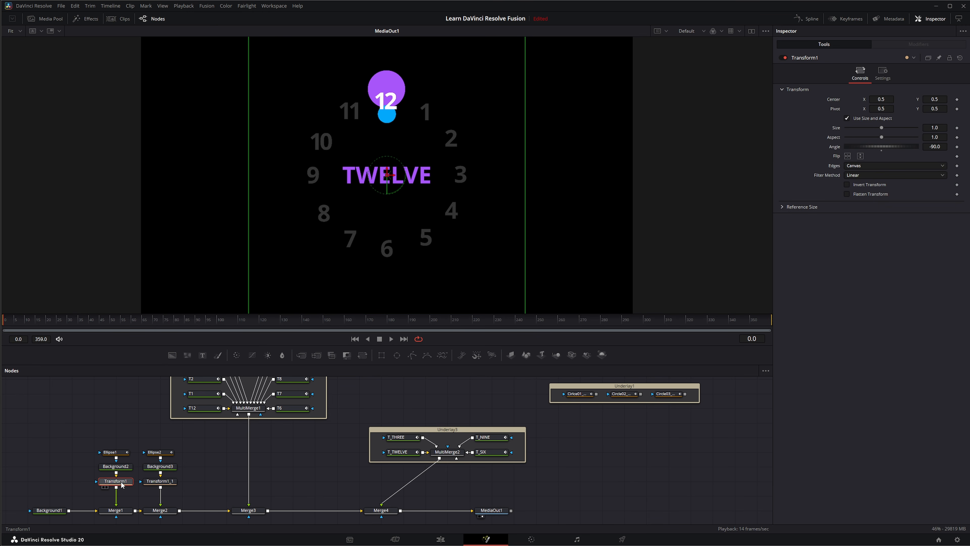
key("shift+space")
type("UNDE")
key("BackSpace")
key("BackSpace")
key("BackSpace")
key("BackSpace")
type("TR")
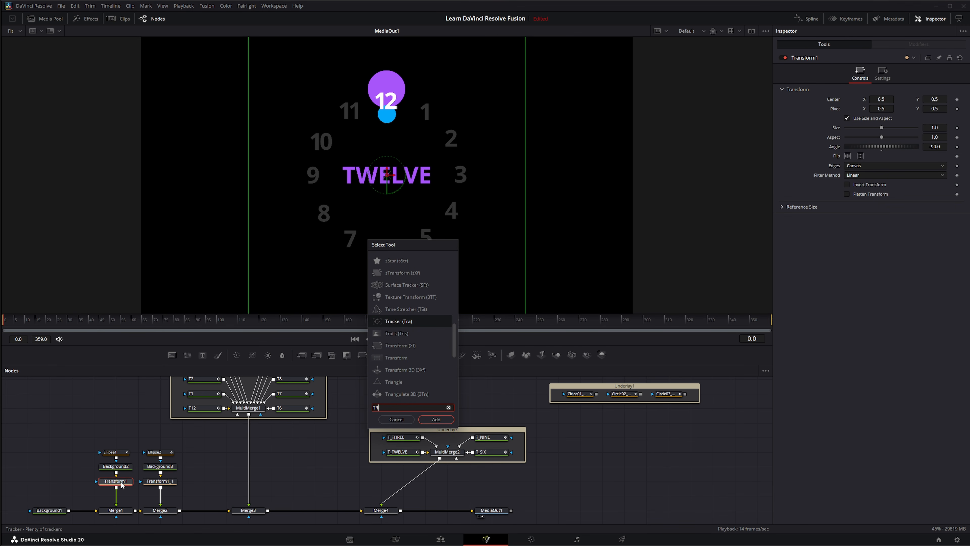
type("I")
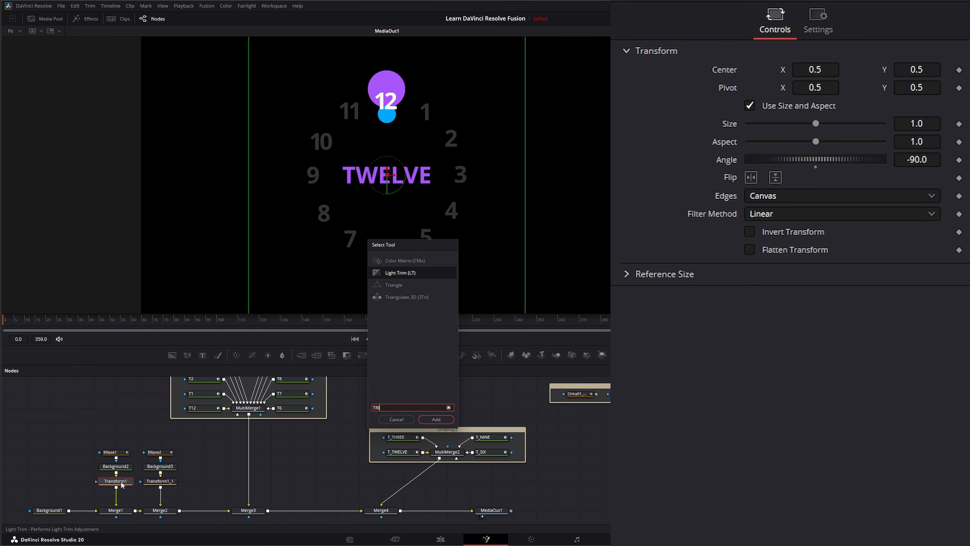
key("BackSpace")
type("AI")
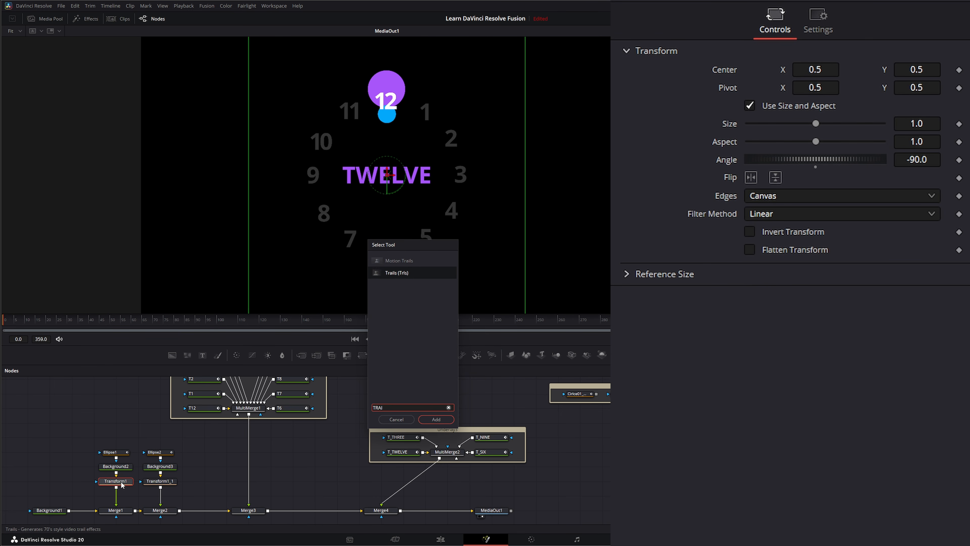
key("Return")
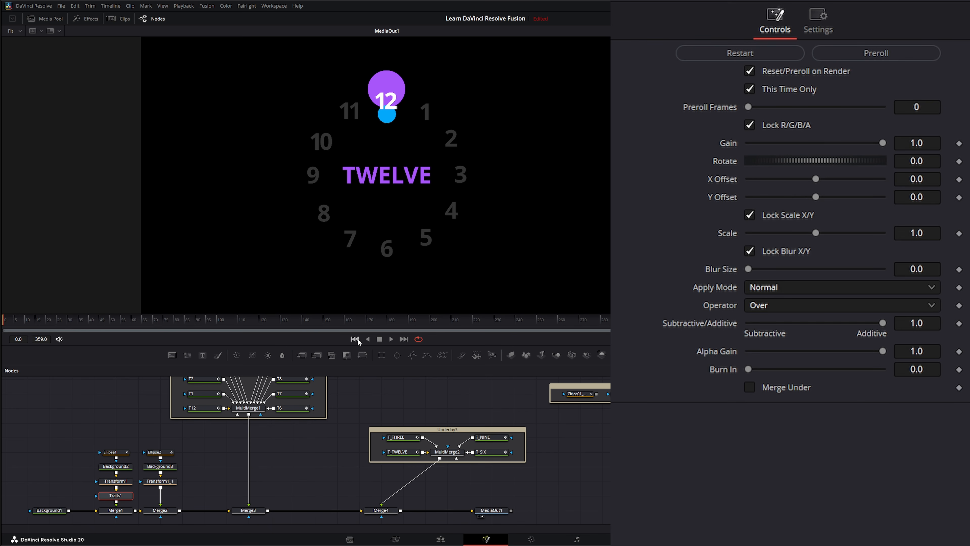
Step: Set the Trails1 gain to 0.95 and blur size to 0.9, checking the purple circle's trail in playback
left_click(933, 143)
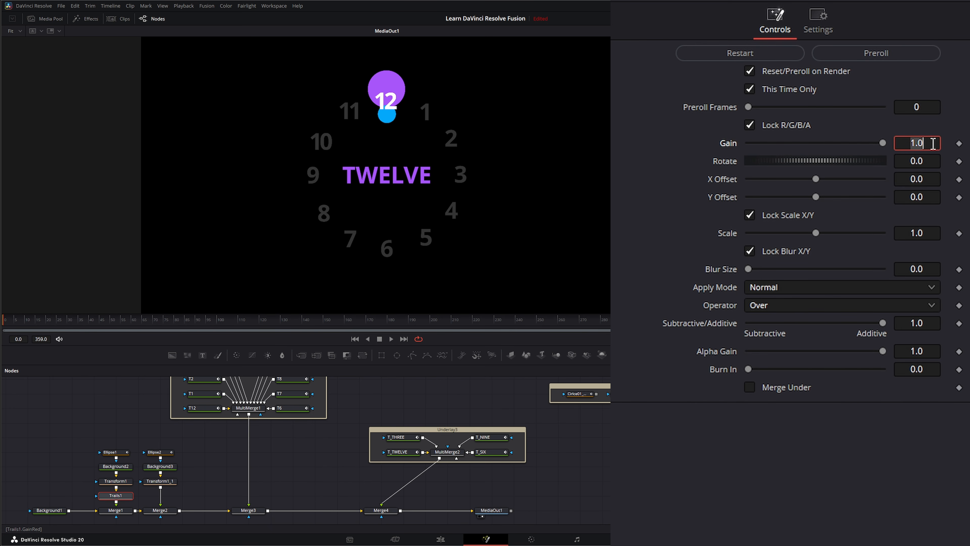
type(".95")
key("Tab")
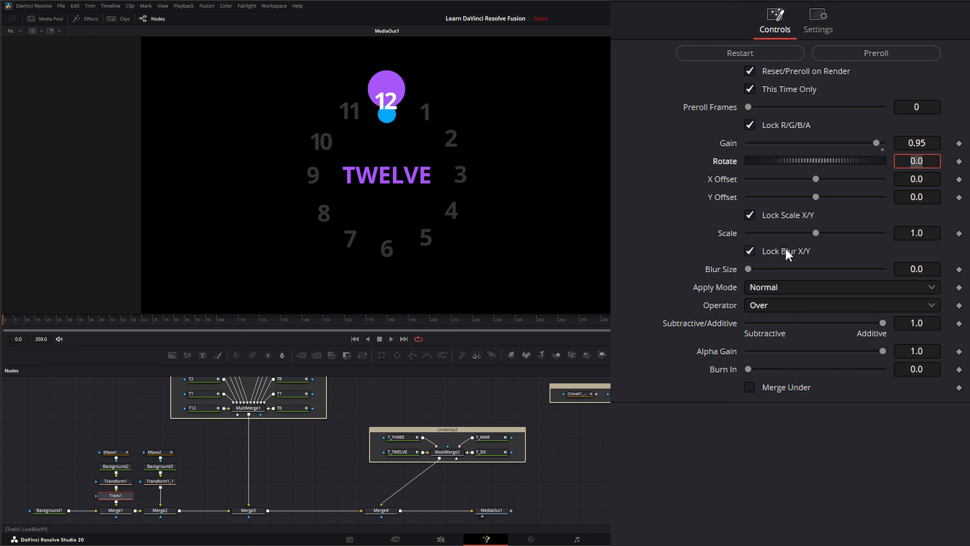
left_click(393, 339)
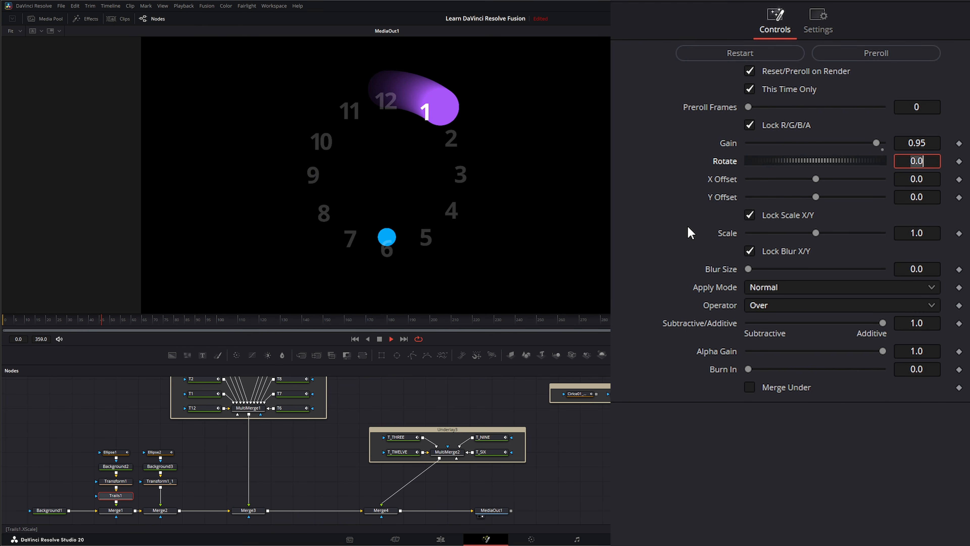
left_click(921, 268)
type(".9")
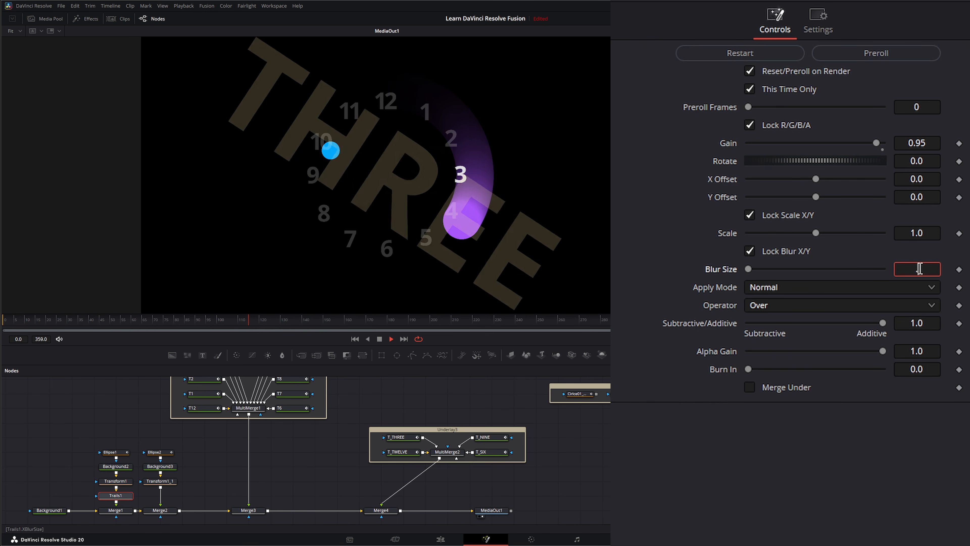
key("Tab")
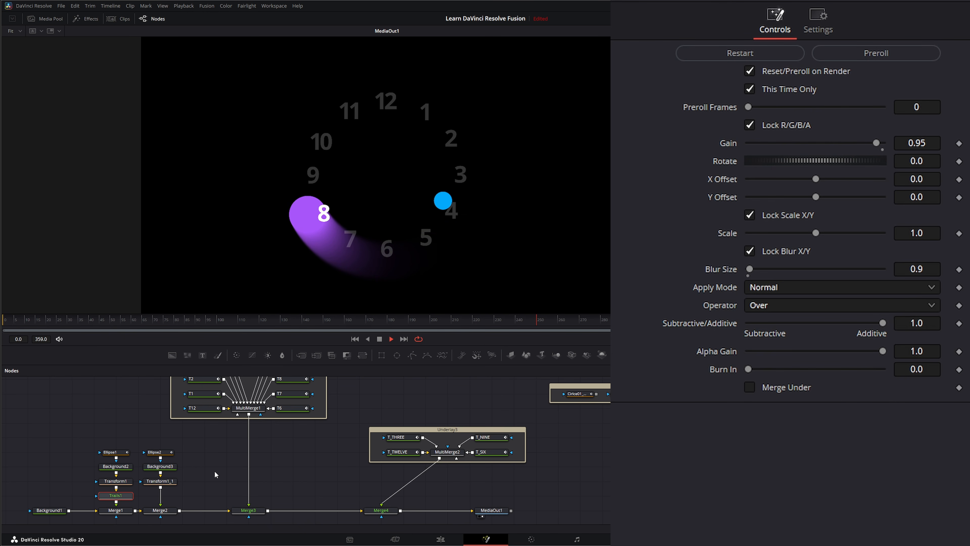
left_click(379, 339)
left_click(355, 339)
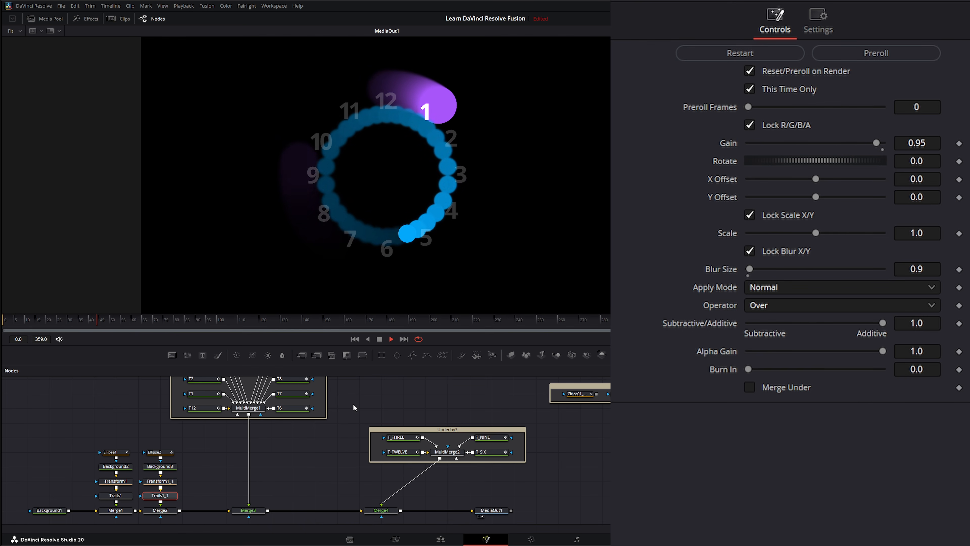
Step: Set the Trails1_1 gain to 0.8, scale to 0.9 and blur size to 0.8 for the blue circle
left_click(932, 143)
type("0.8")
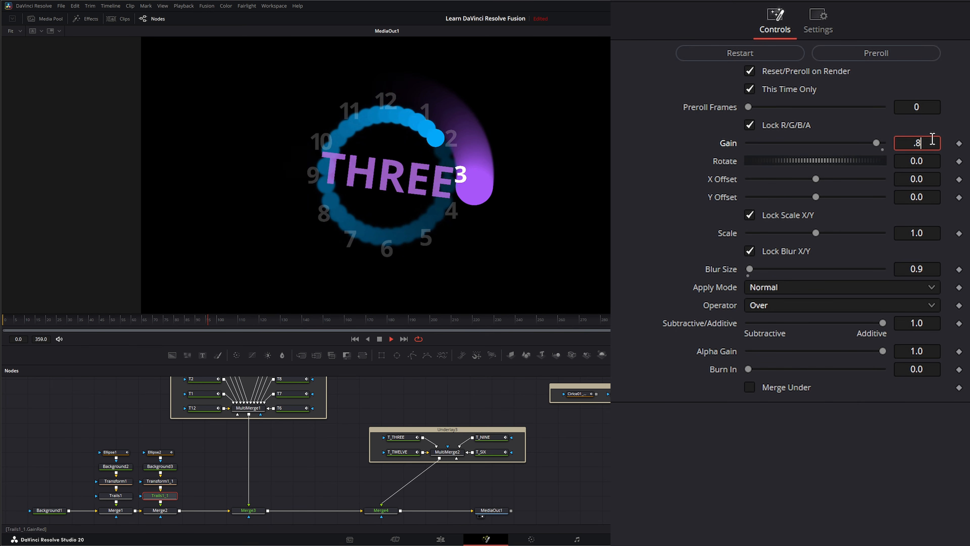
key("Tab")
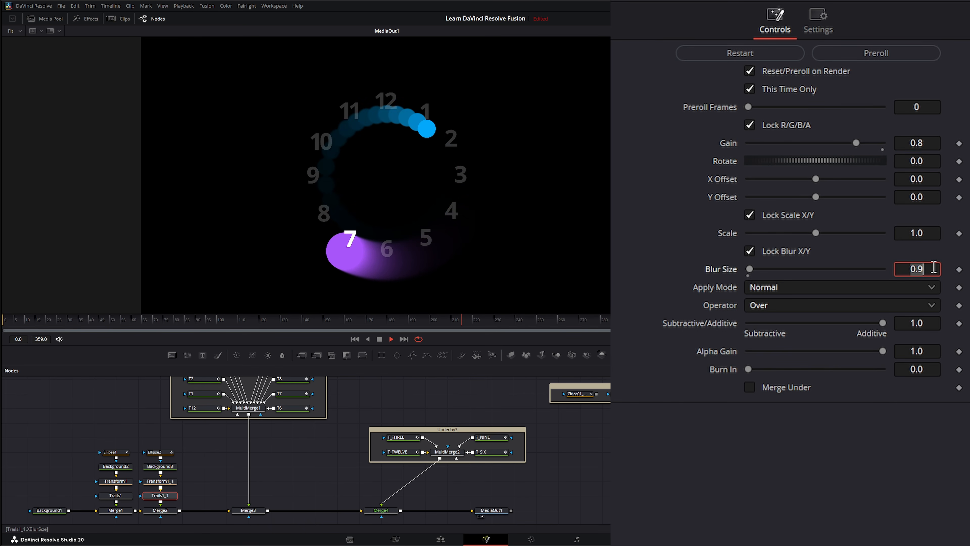
type("0.8")
key("Tab")
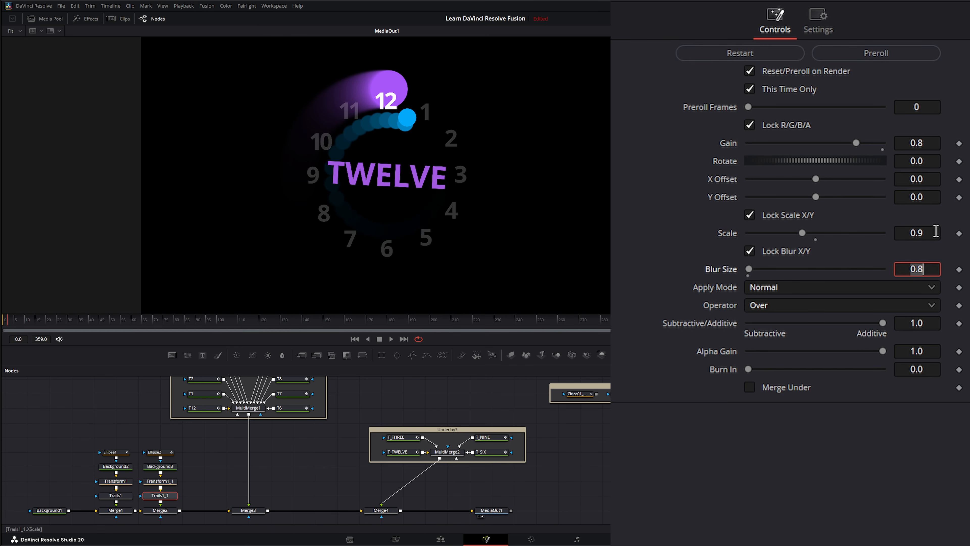
Step: Play the animation with both trails and look over the node tree with its number and word groups
left_click(390, 339)
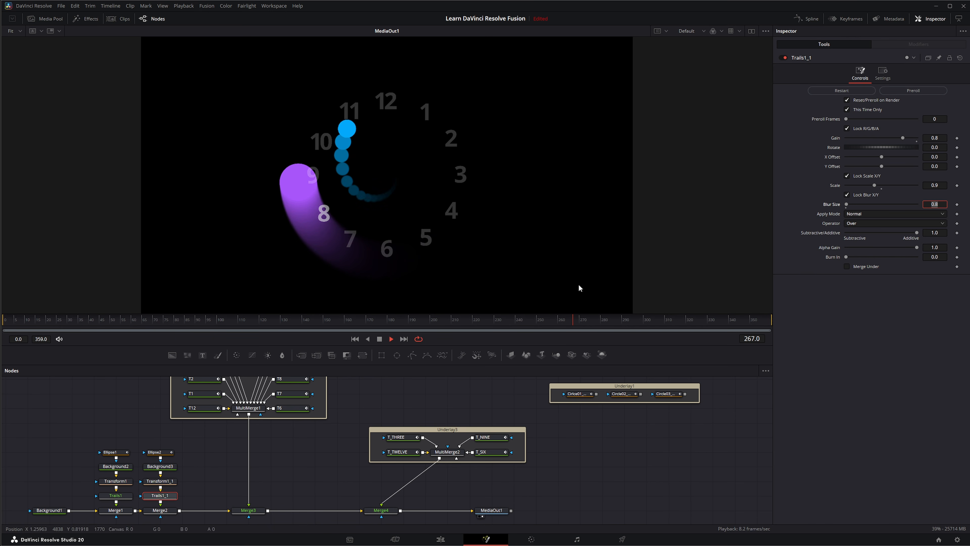
left_click_drag(413, 396, 435, 456)
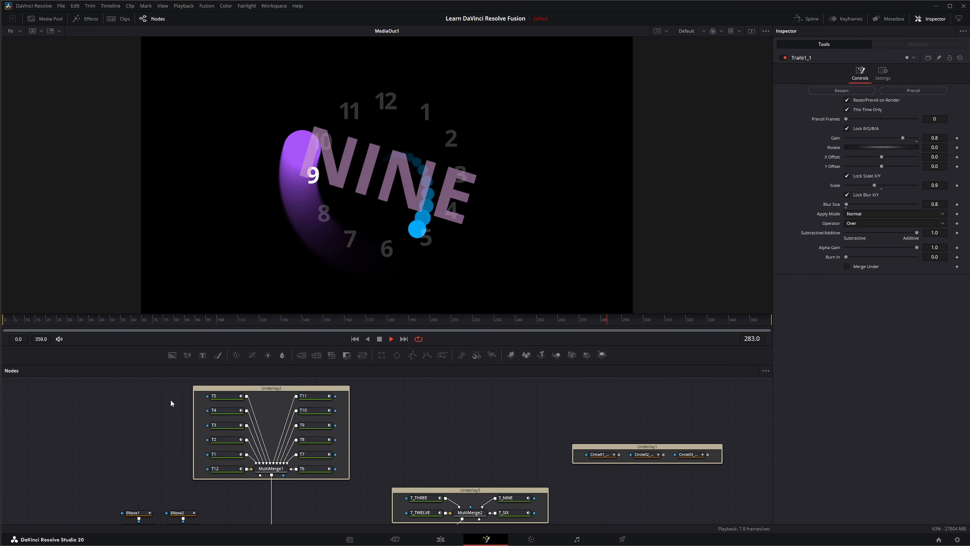
left_click_drag(168, 377, 368, 480)
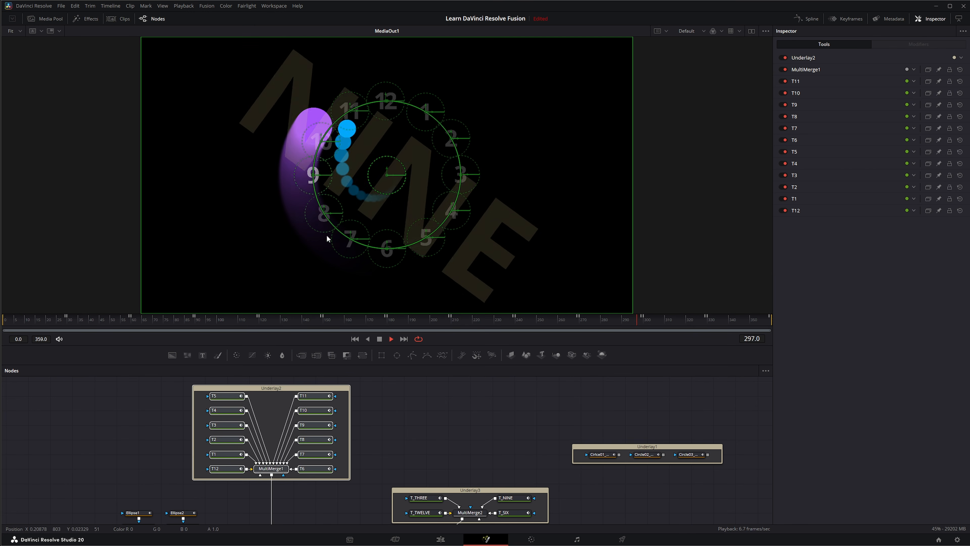
left_click(384, 436)
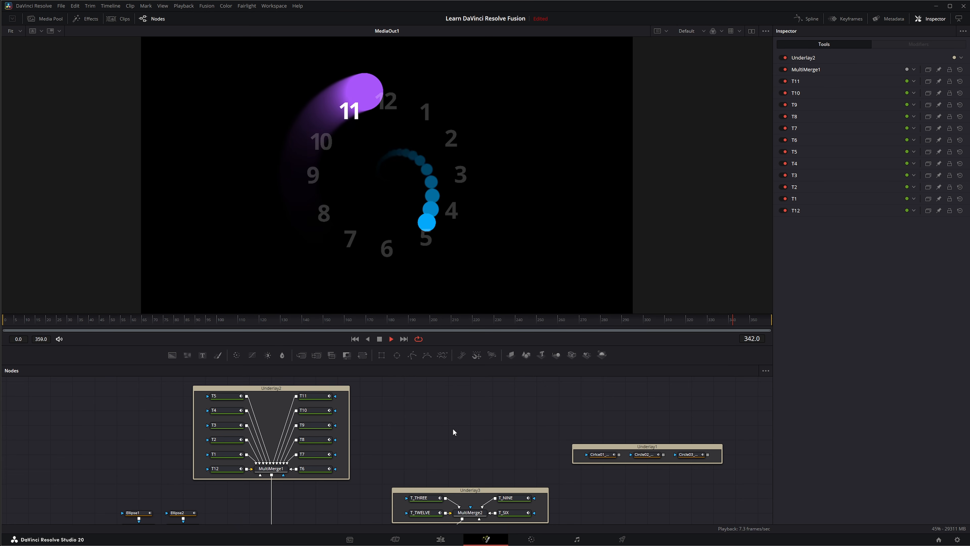
left_click_drag(452, 427, 424, 391)
left_click_drag(307, 471, 368, 431)
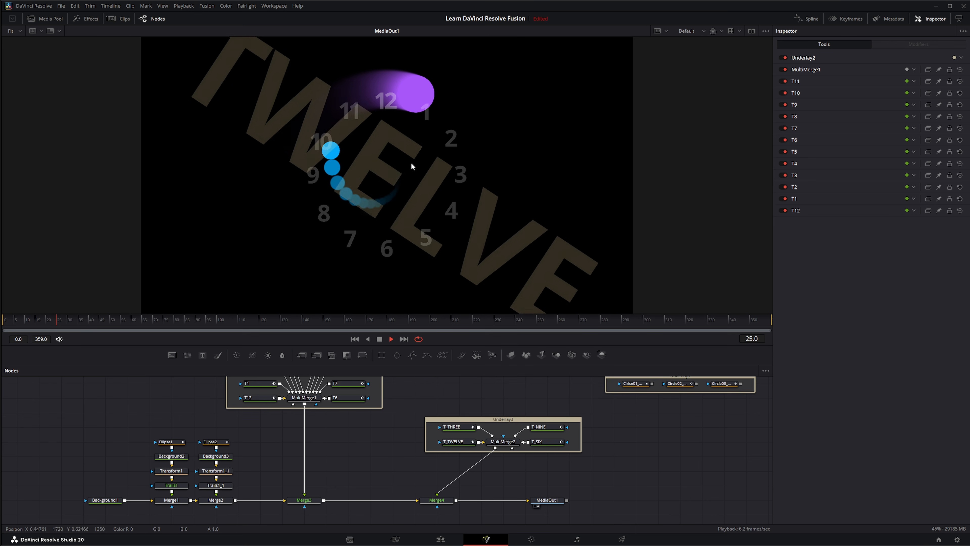
left_click_drag(414, 390, 368, 461)
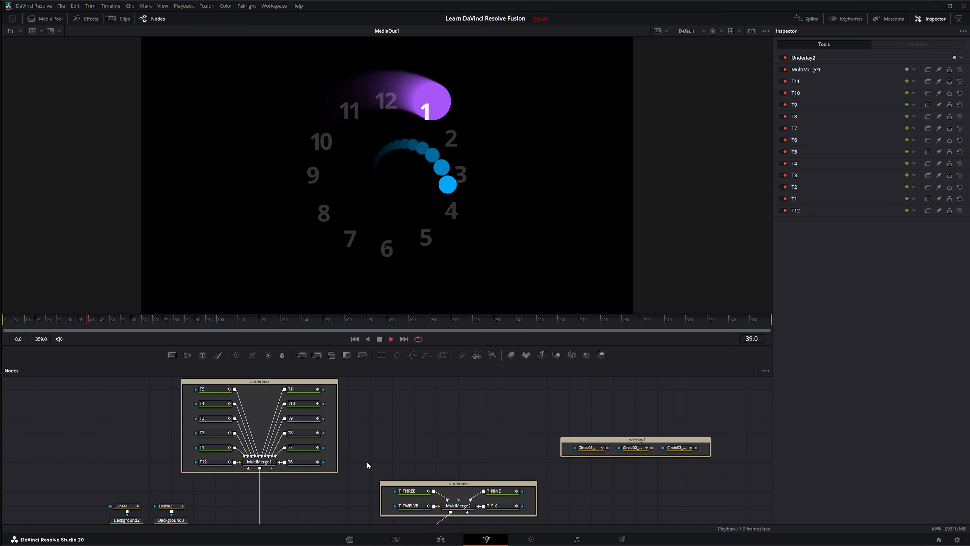